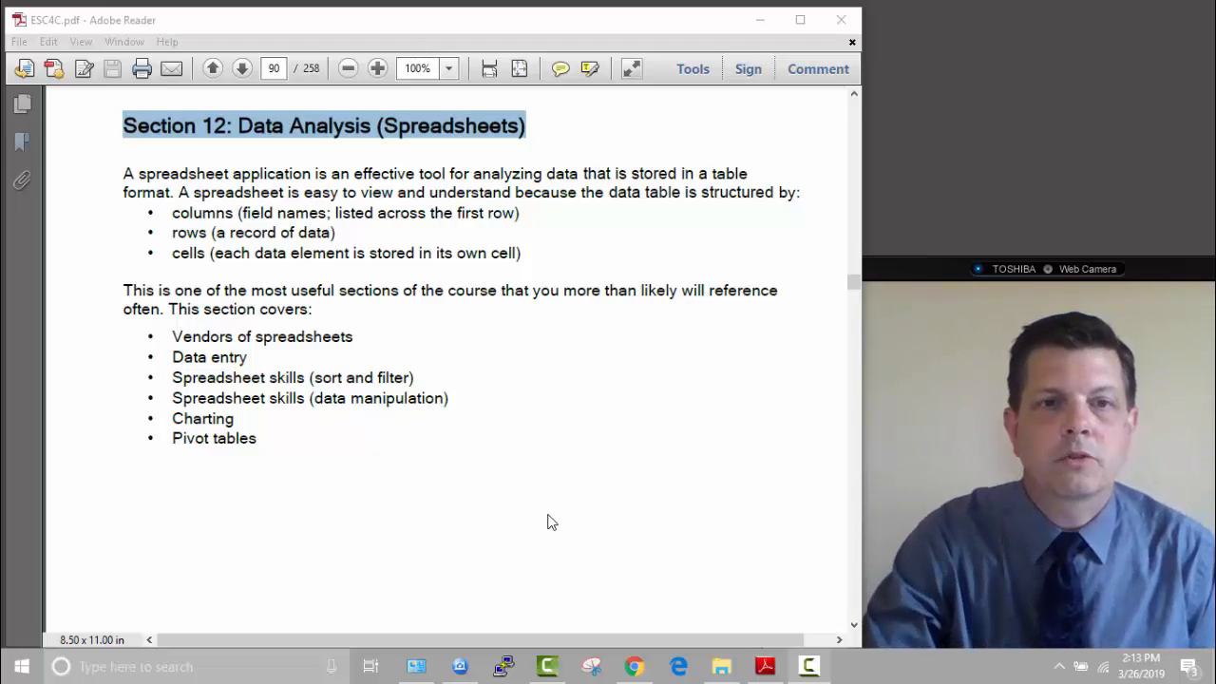
# Go through the list of topics covered in Section 12, from vendors of spreadsheets to pivot tables
pyautogui.moveTo(172, 334); pyautogui.dragTo(321, 346)
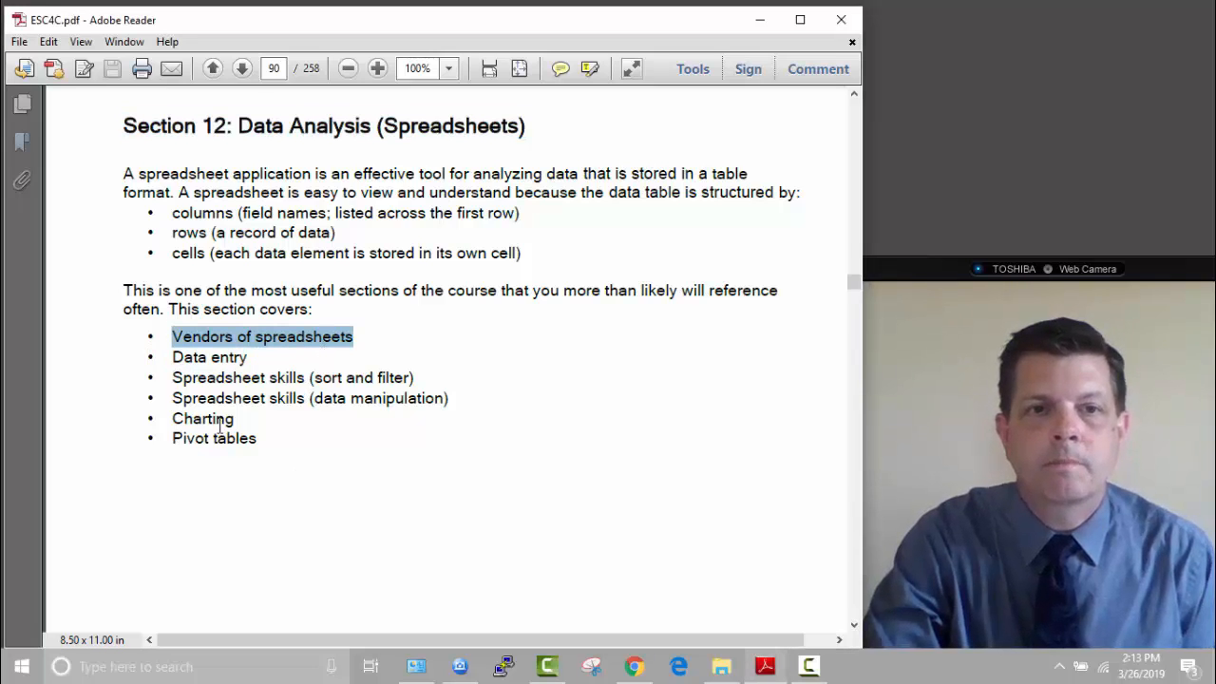
pyautogui.moveTo(181, 359); pyautogui.dragTo(249, 359)
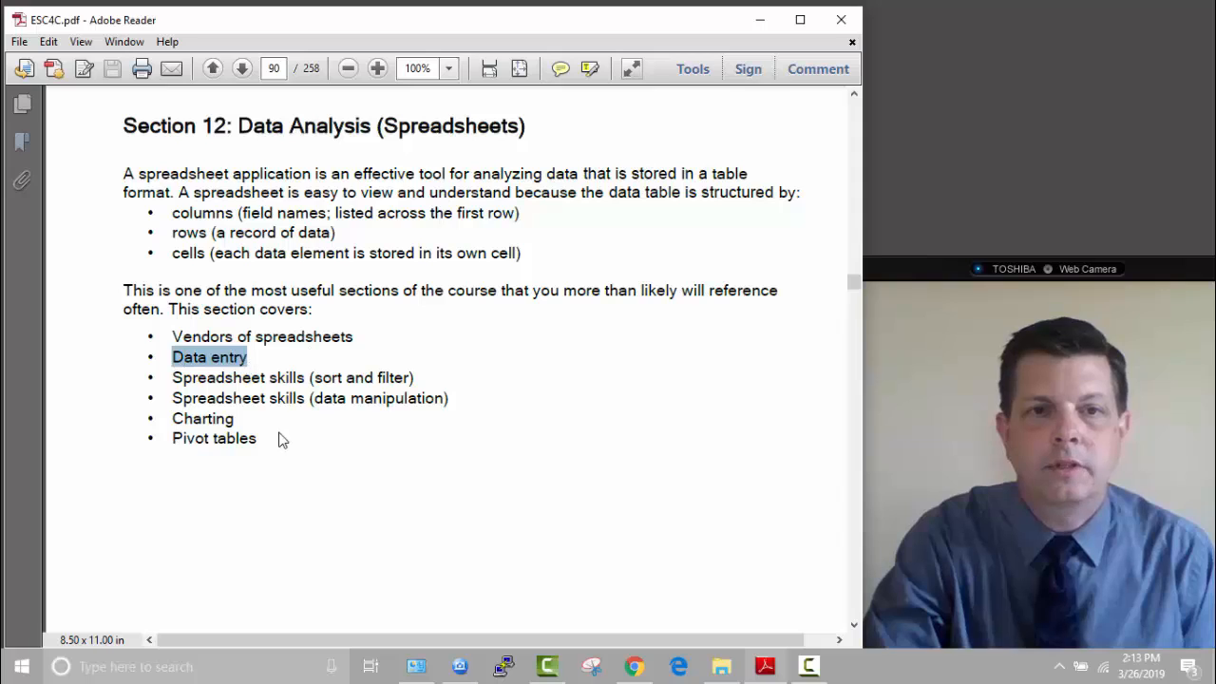
pyautogui.click(174, 377)
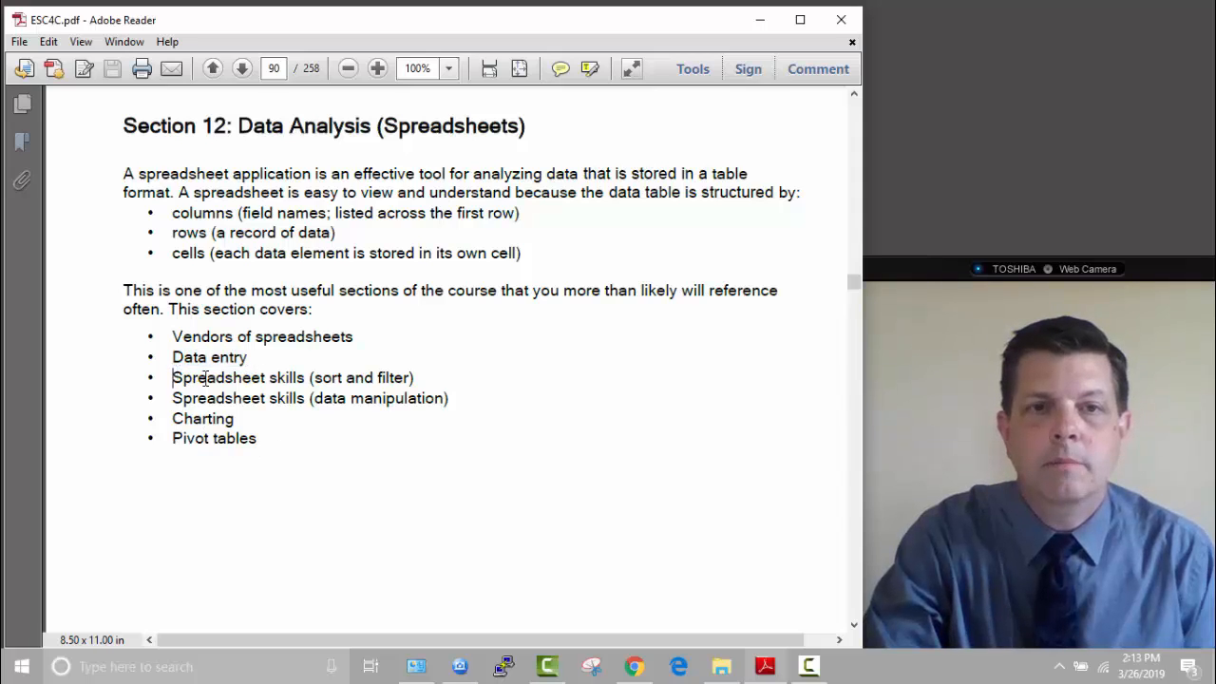
pyautogui.moveTo(205, 378); pyautogui.dragTo(418, 383)
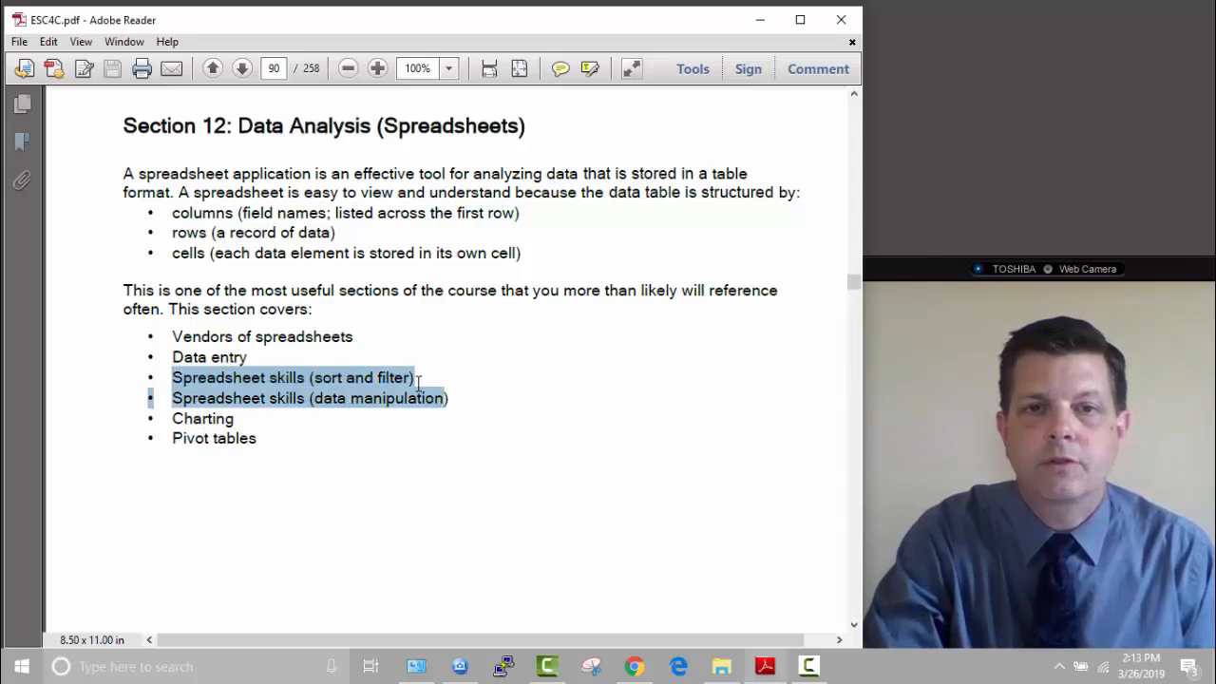
pyautogui.click(397, 392)
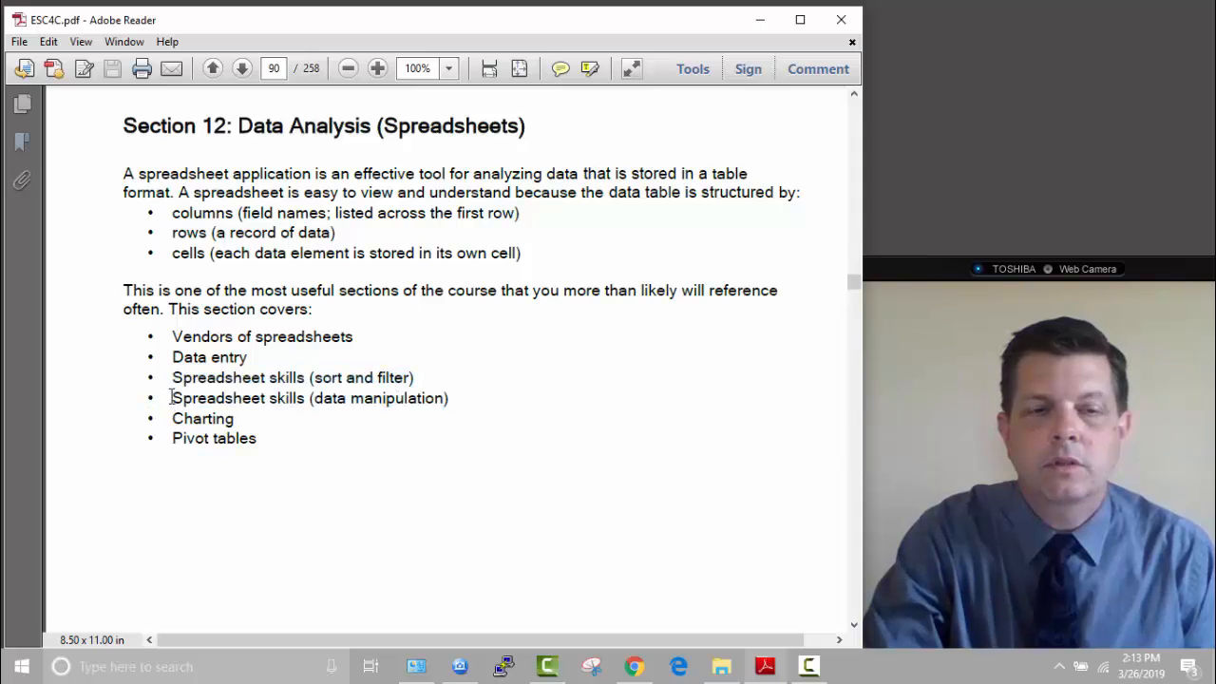
pyautogui.moveTo(171, 397); pyautogui.dragTo(460, 405)
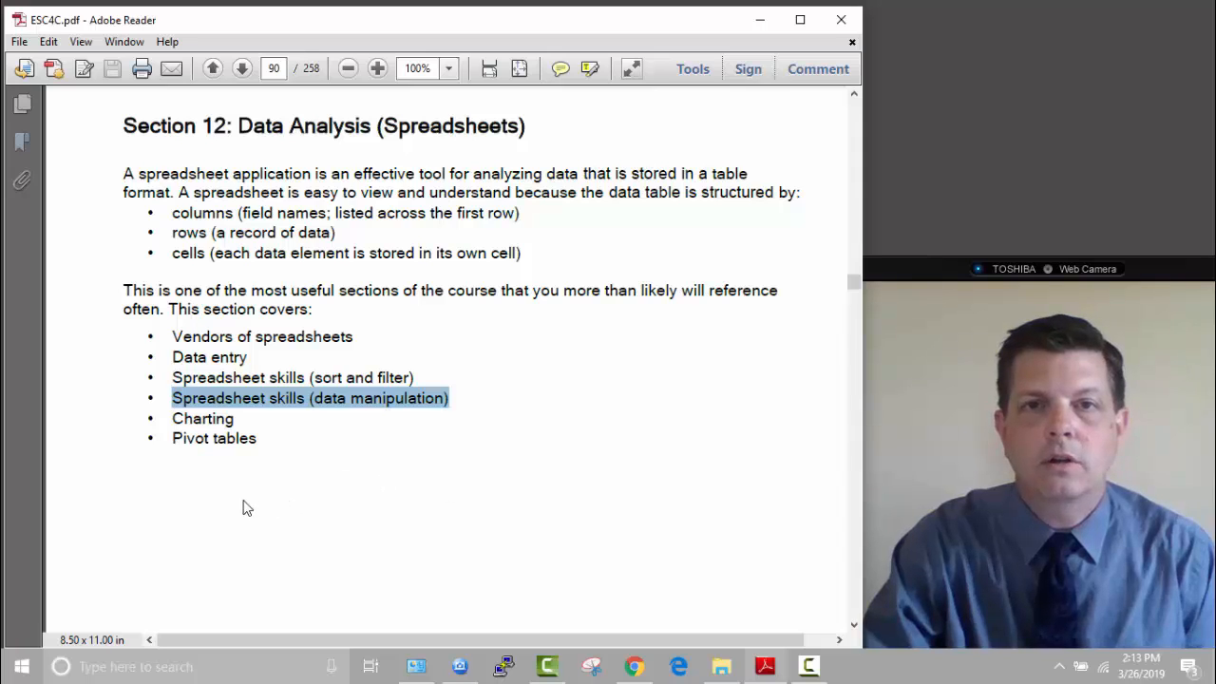
pyautogui.doubleClick(196, 420)
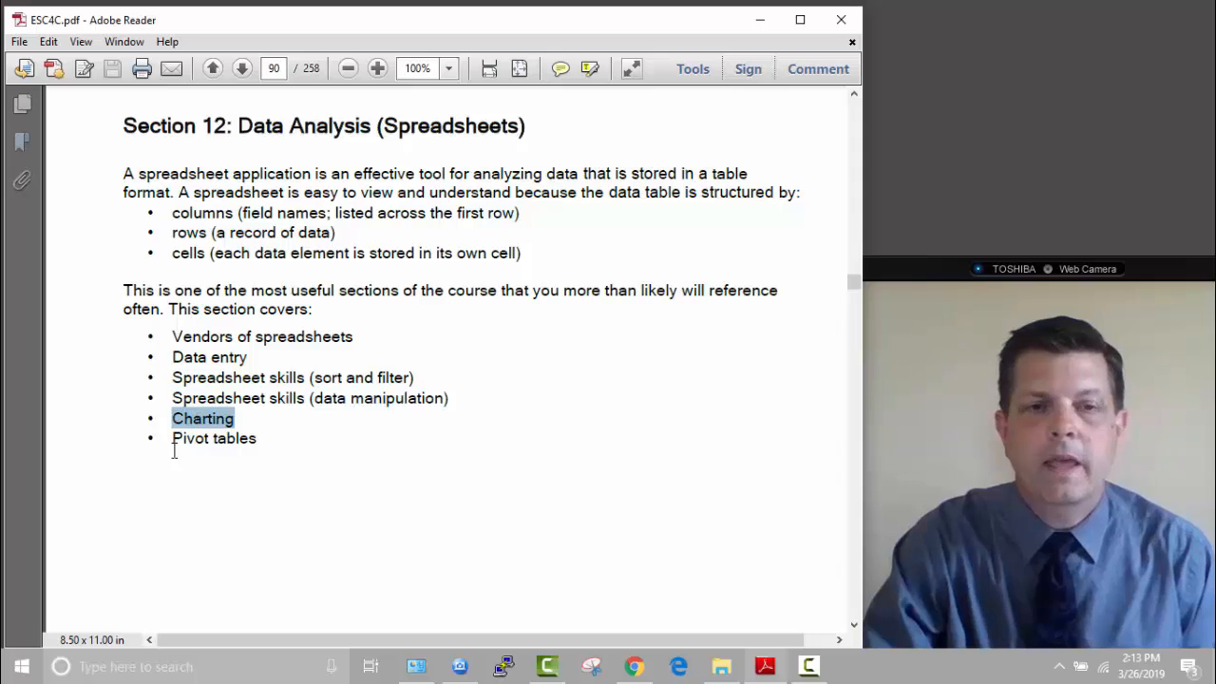
pyautogui.moveTo(174, 441); pyautogui.dragTo(256, 440)
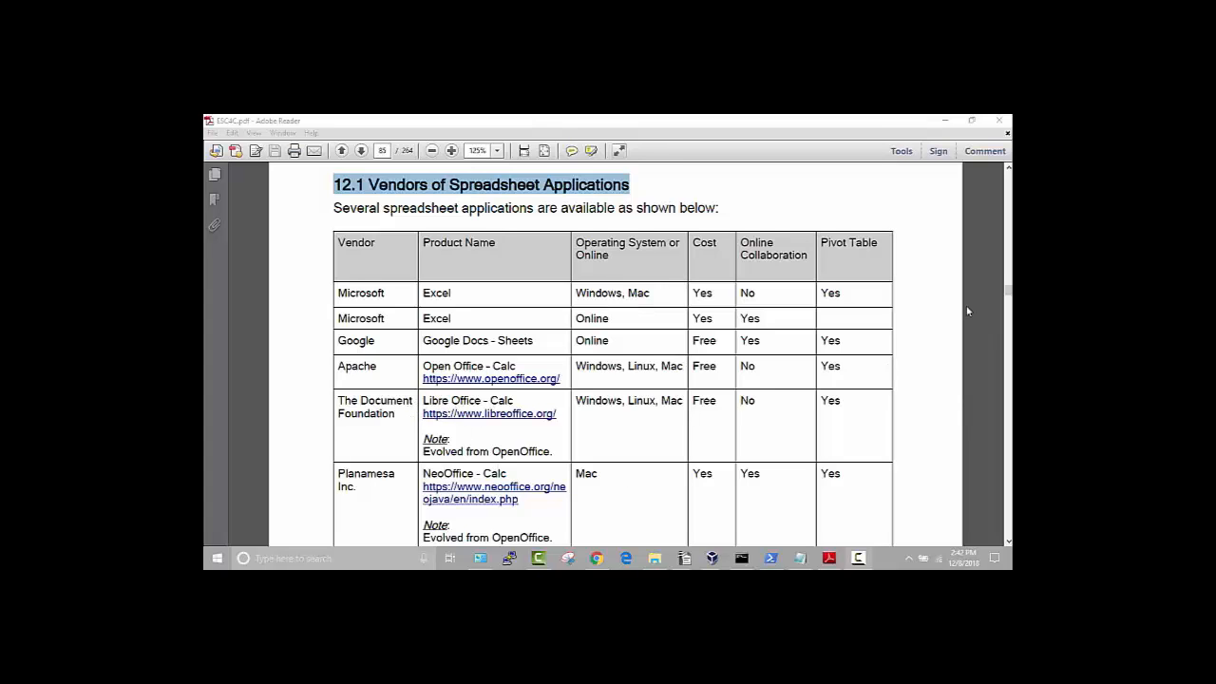
# Review the whole comparison table of spreadsheet vendors in section 12.1
pyautogui.click(1008, 542)
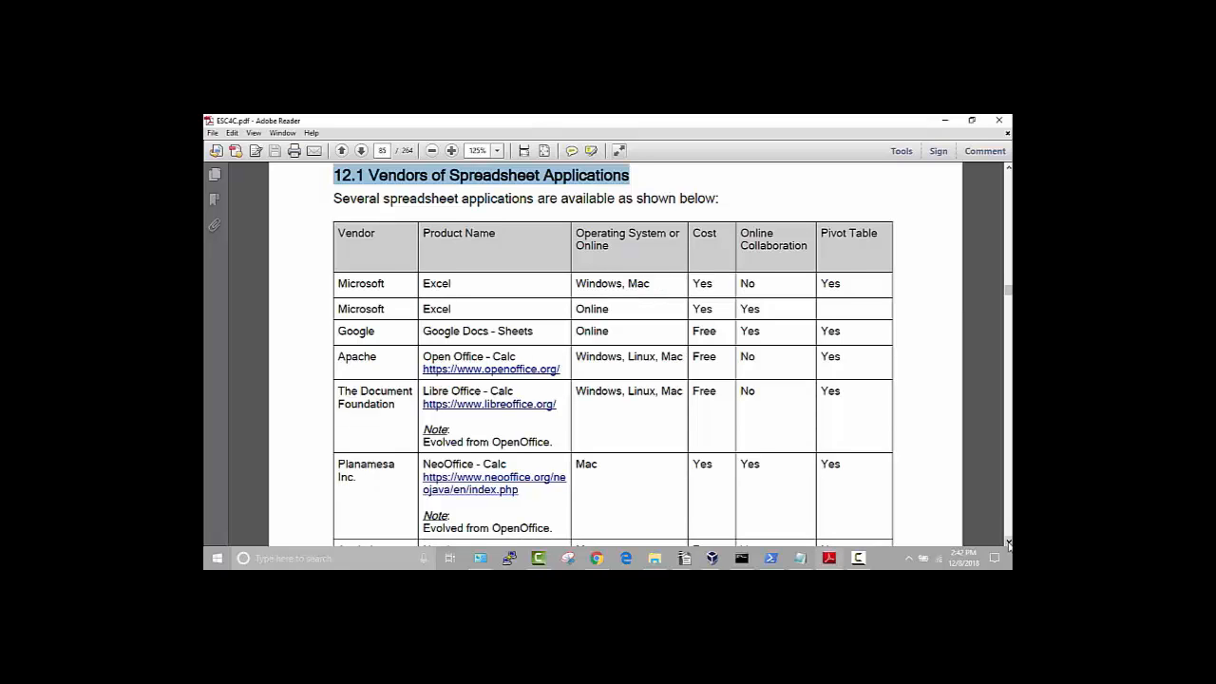
pyautogui.click(1009, 543)
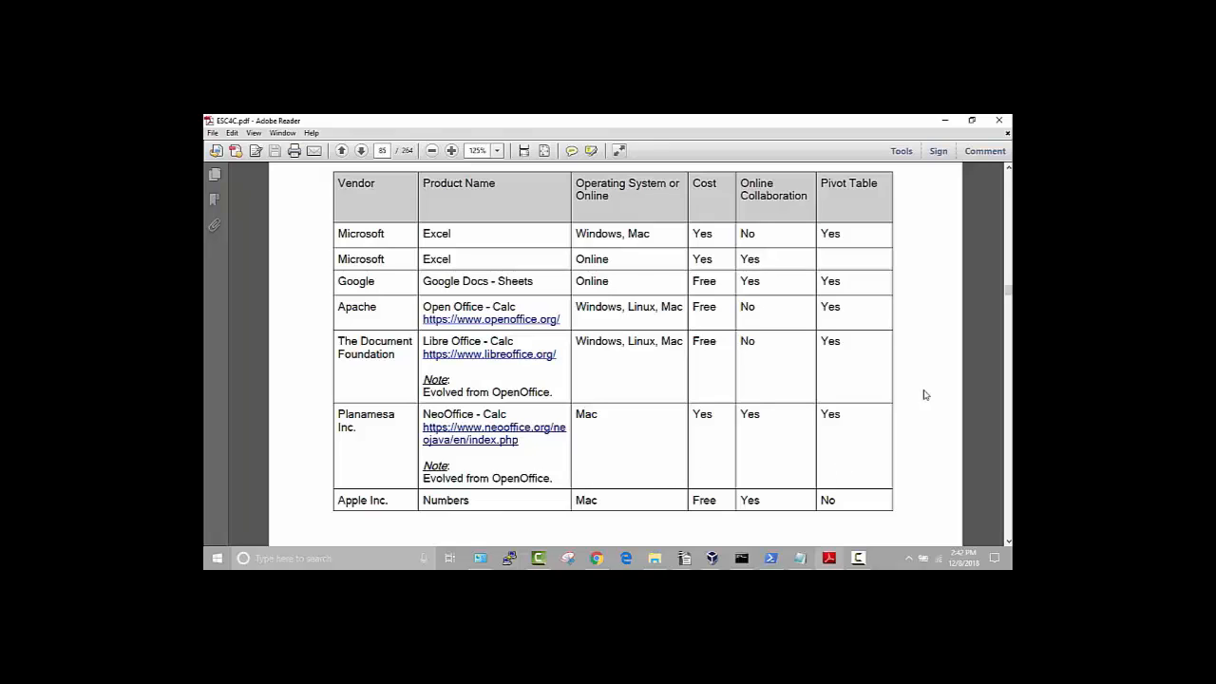
pyautogui.click(1008, 168)
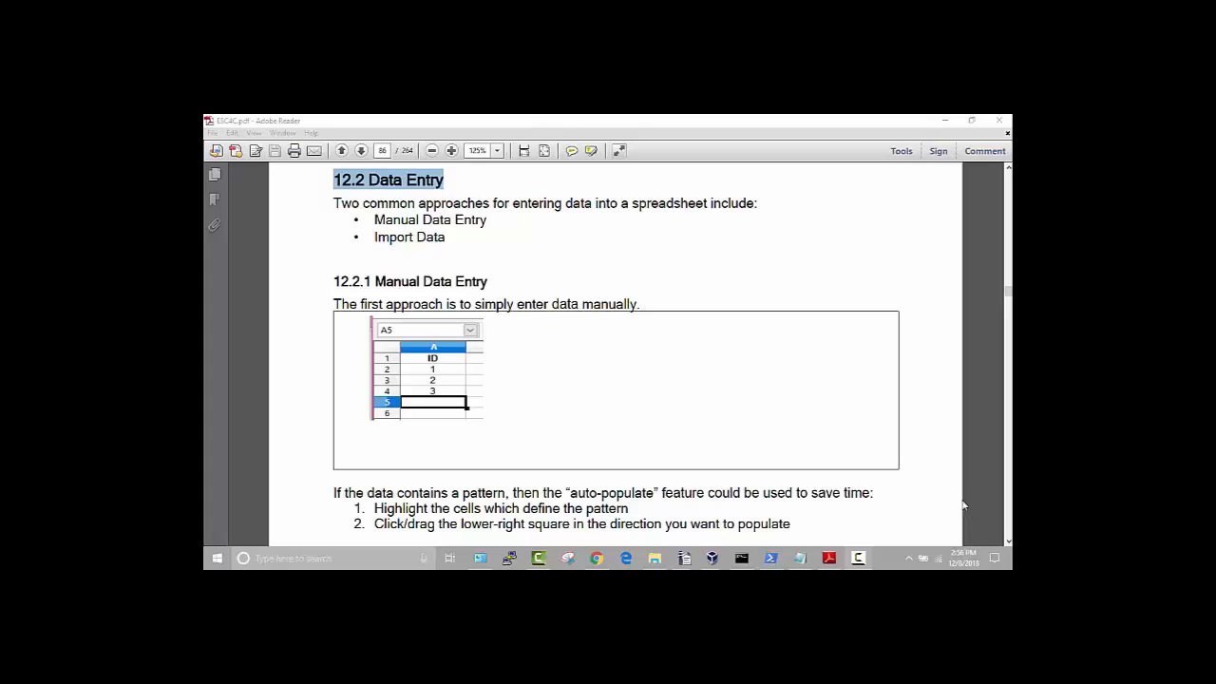
# Launch OpenOffice Calc with a blank spreadsheet
pyautogui.click(215, 562)
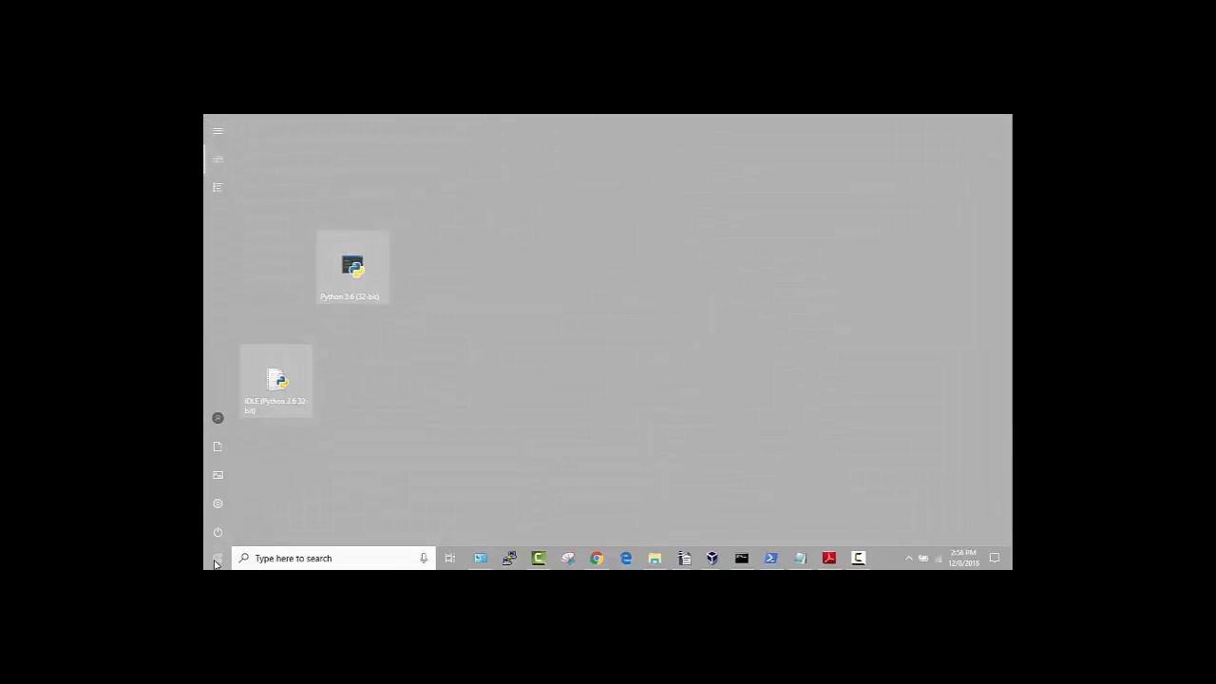
pyautogui.write('calc')
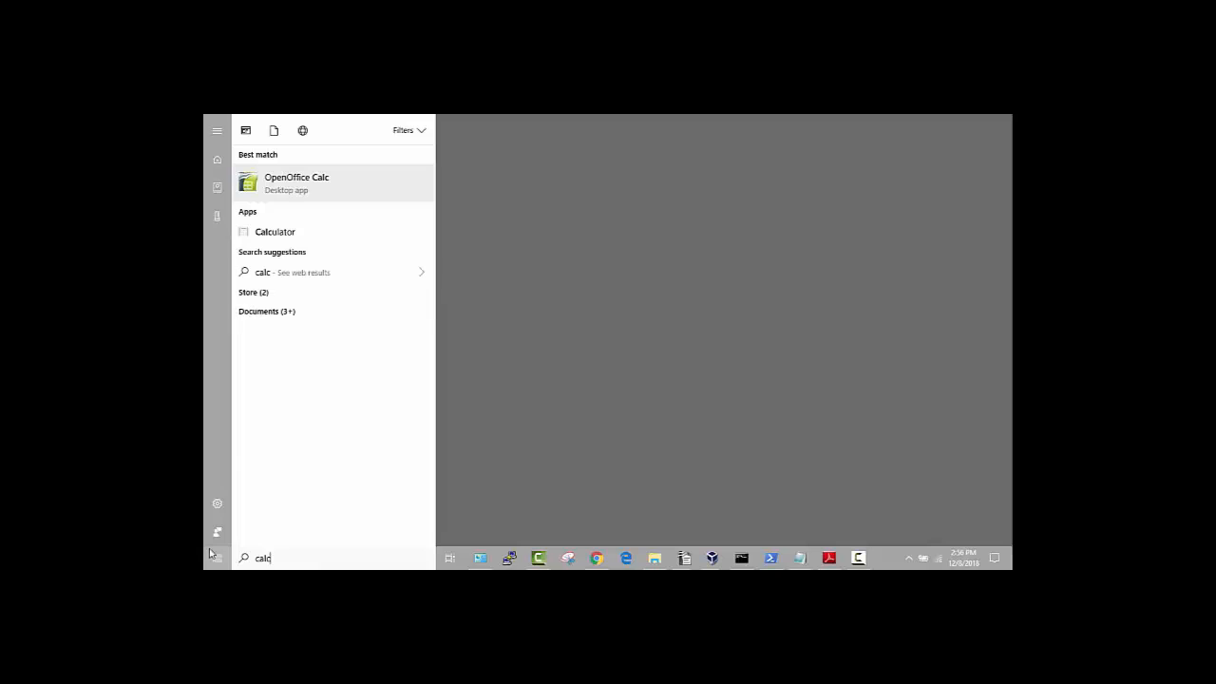
pyautogui.click(300, 187)
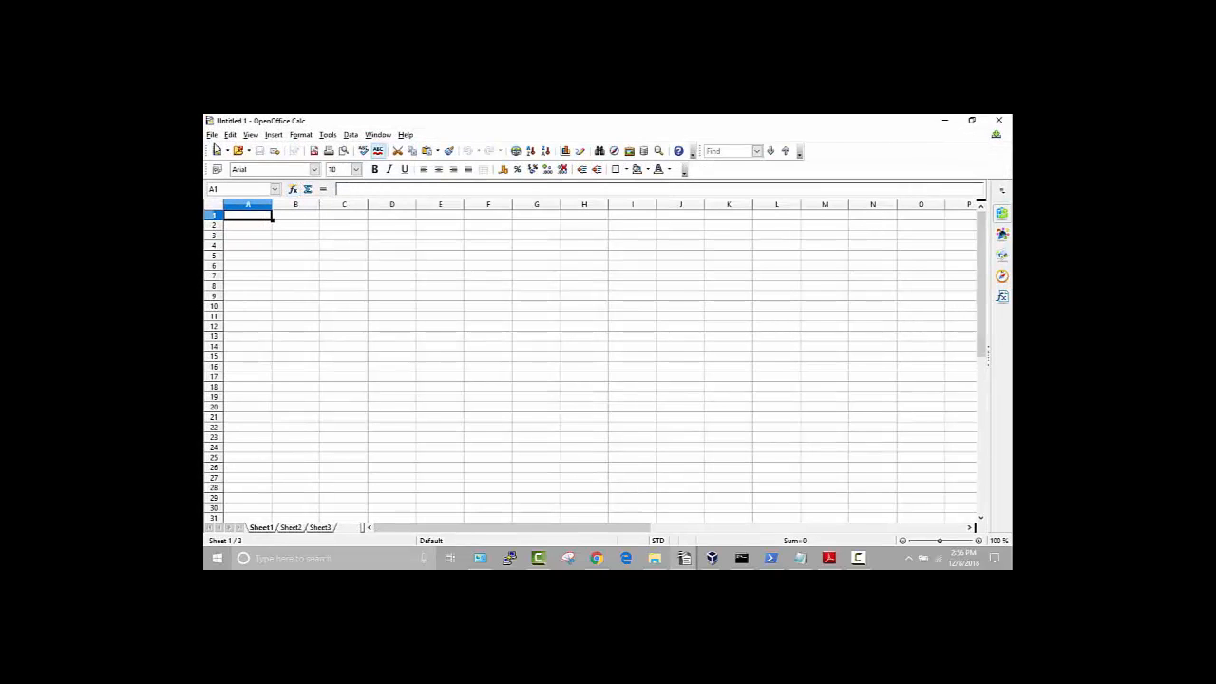
# Check which file types can be chosen when opening a file, then leave without opening one
pyautogui.click(212, 135)
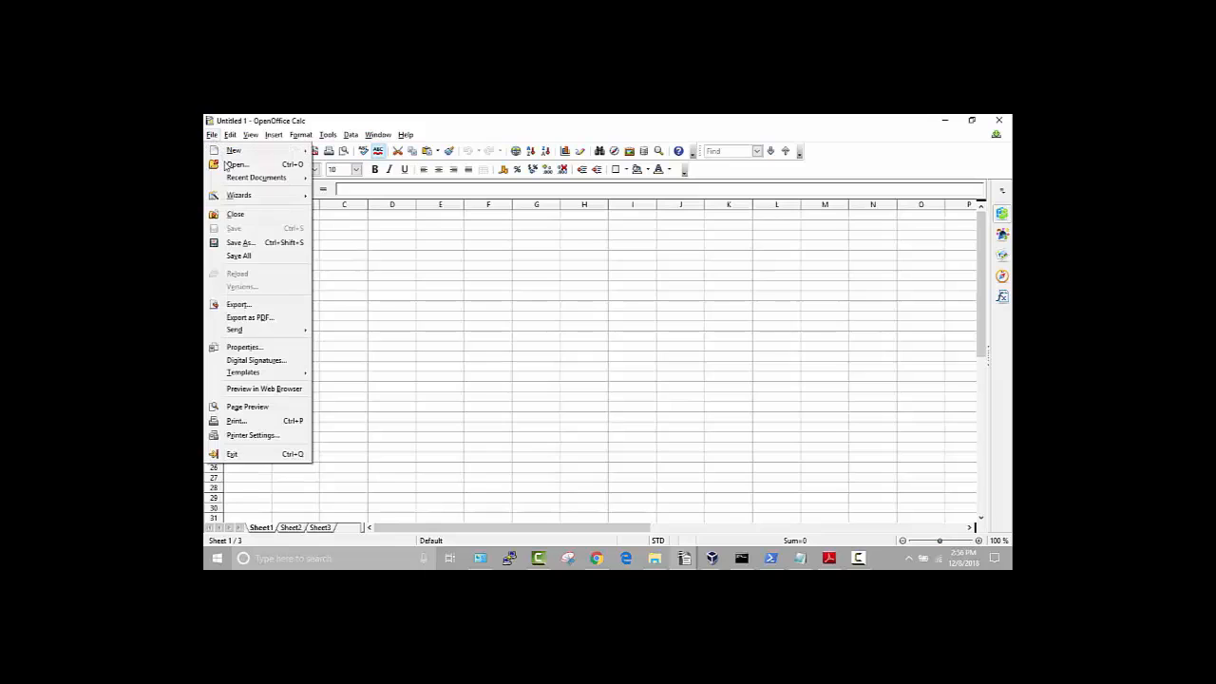
pyautogui.click(238, 168)
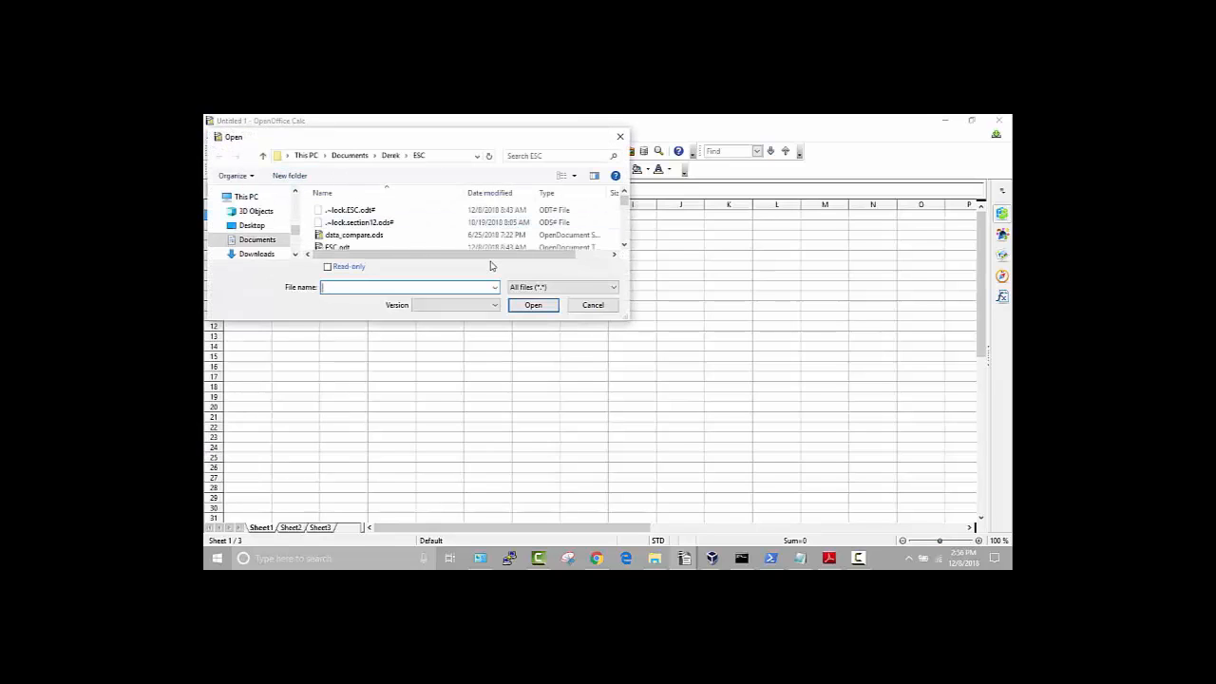
pyautogui.click(615, 289)
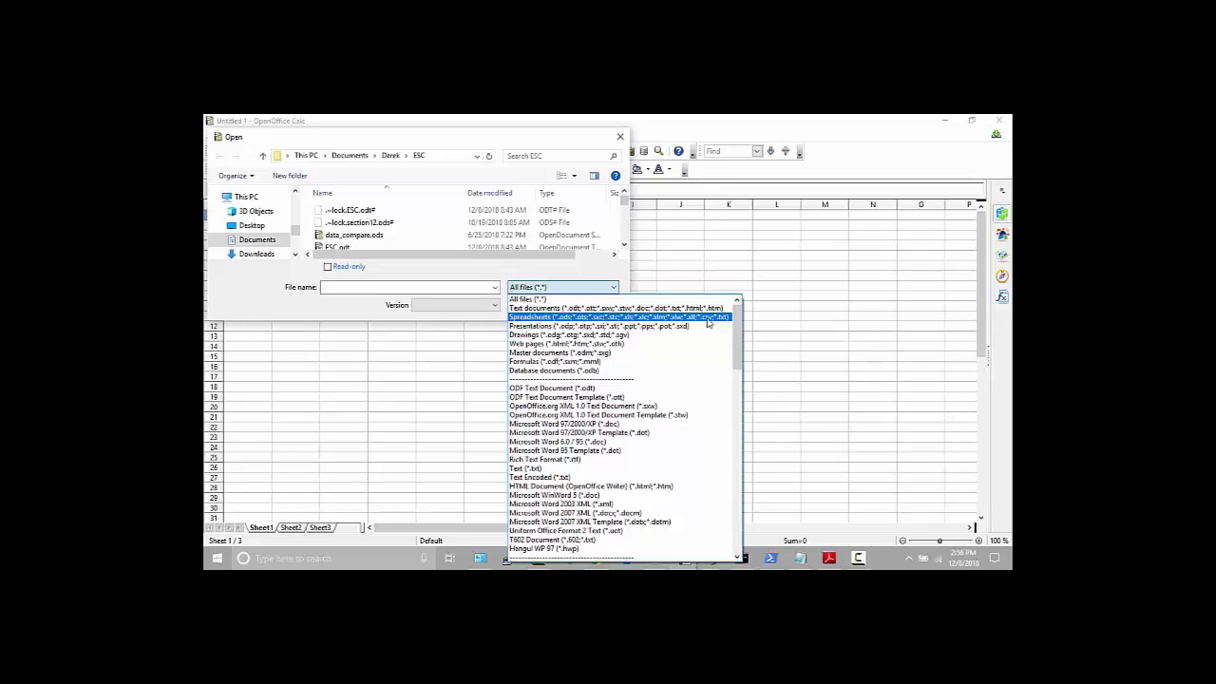
pyautogui.click(379, 440)
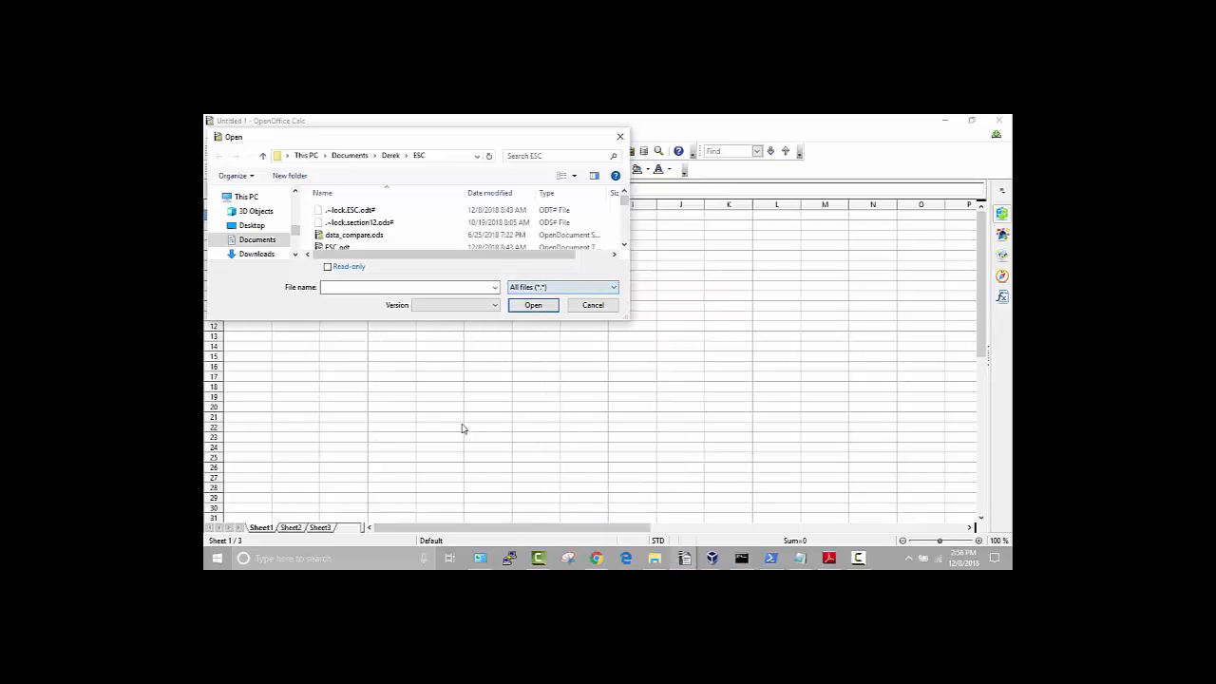
pyautogui.click(589, 304)
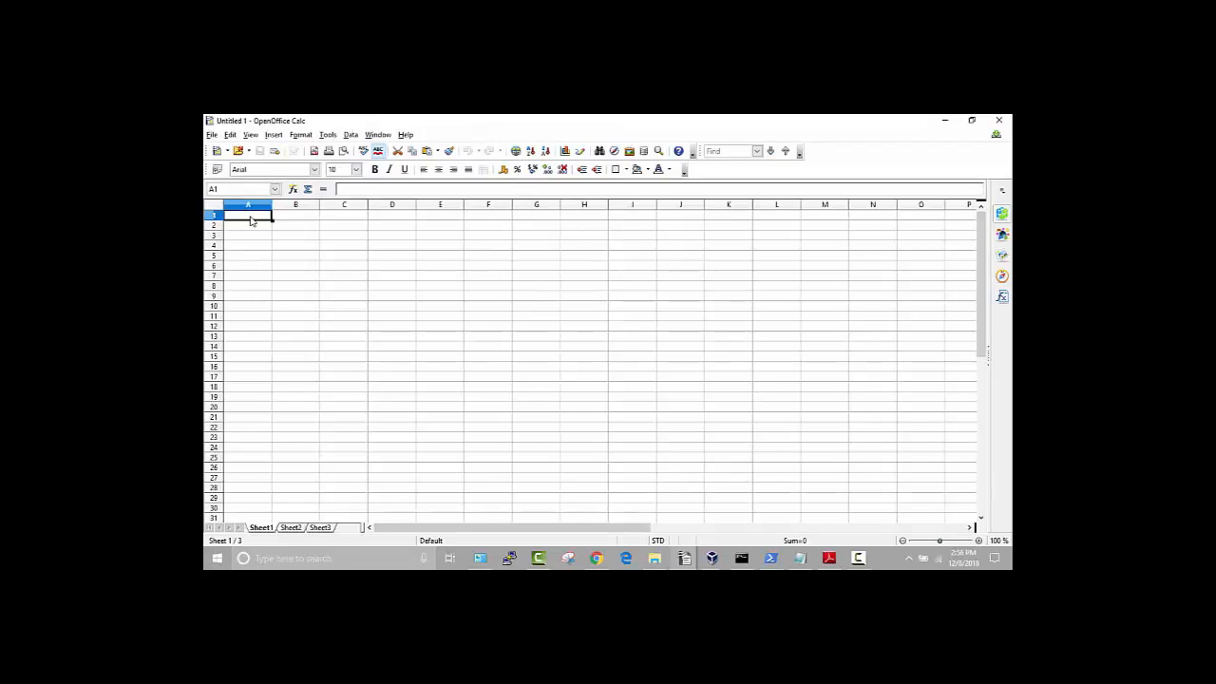
# Enter the header ID in A1 with 1, 2 and 3 below it, and auto-fill the series down to A11
pyautogui.write('ID')
pyautogui.press('Return')
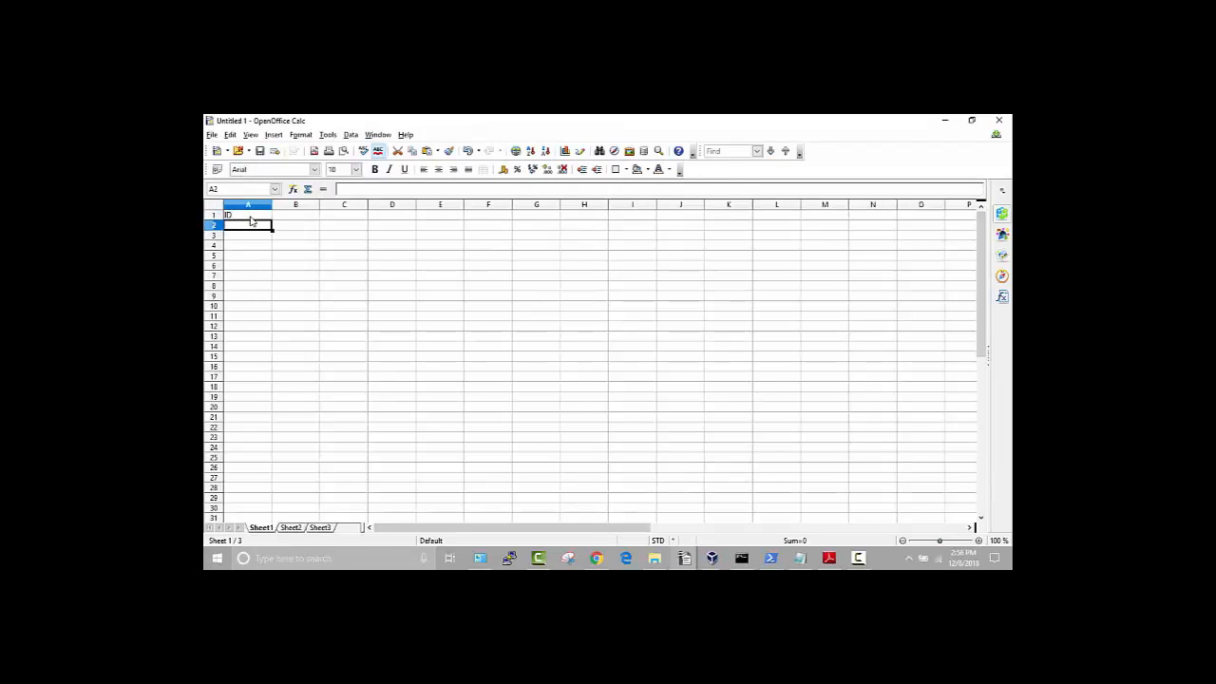
pyautogui.write('1')
pyautogui.press('Return')
pyautogui.write('2')
pyautogui.press('Return')
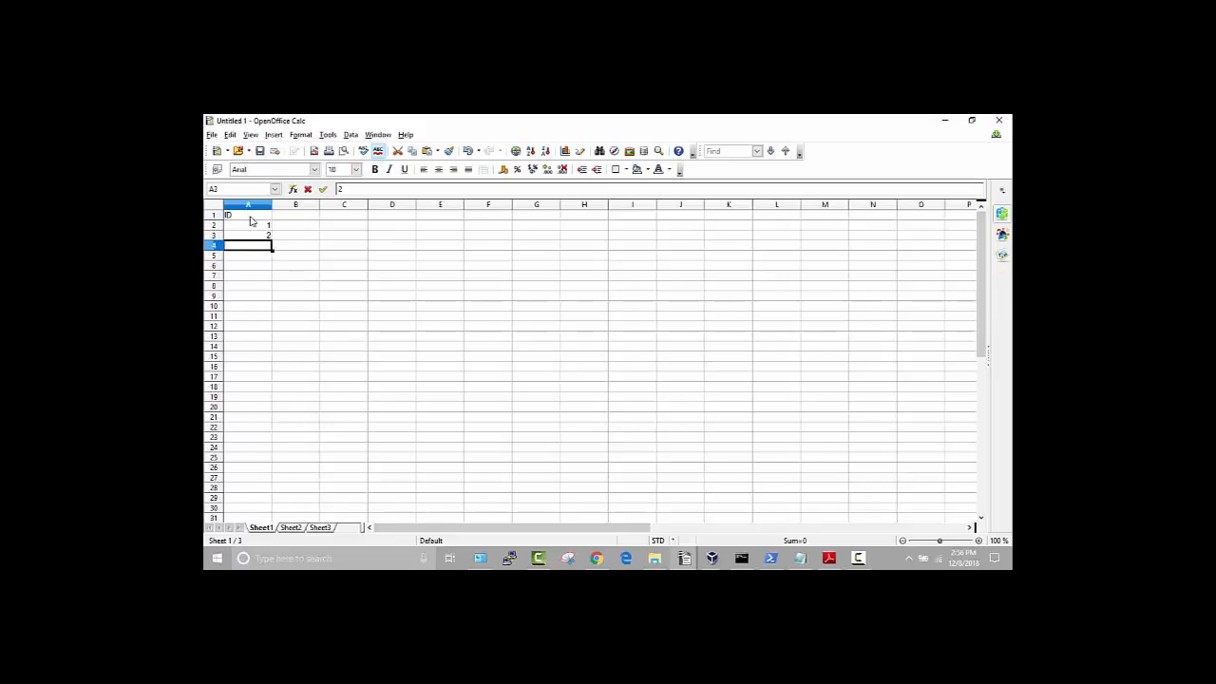
pyautogui.write('3')
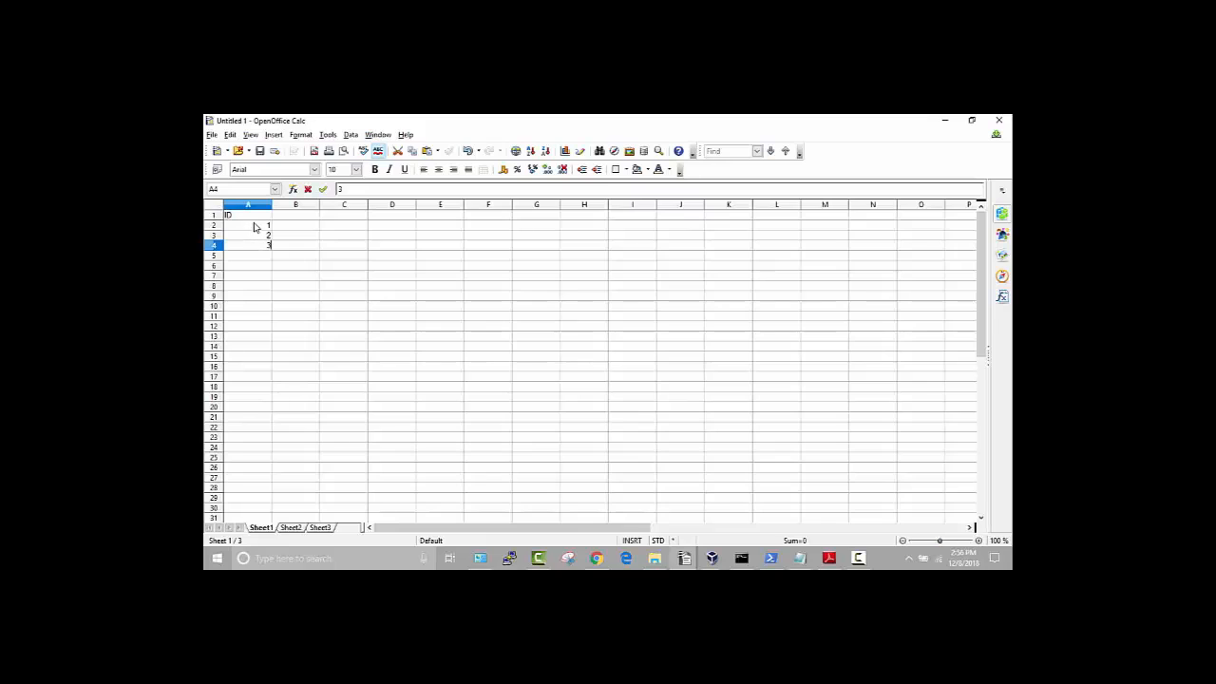
pyautogui.moveTo(257, 229); pyautogui.dragTo(269, 247)
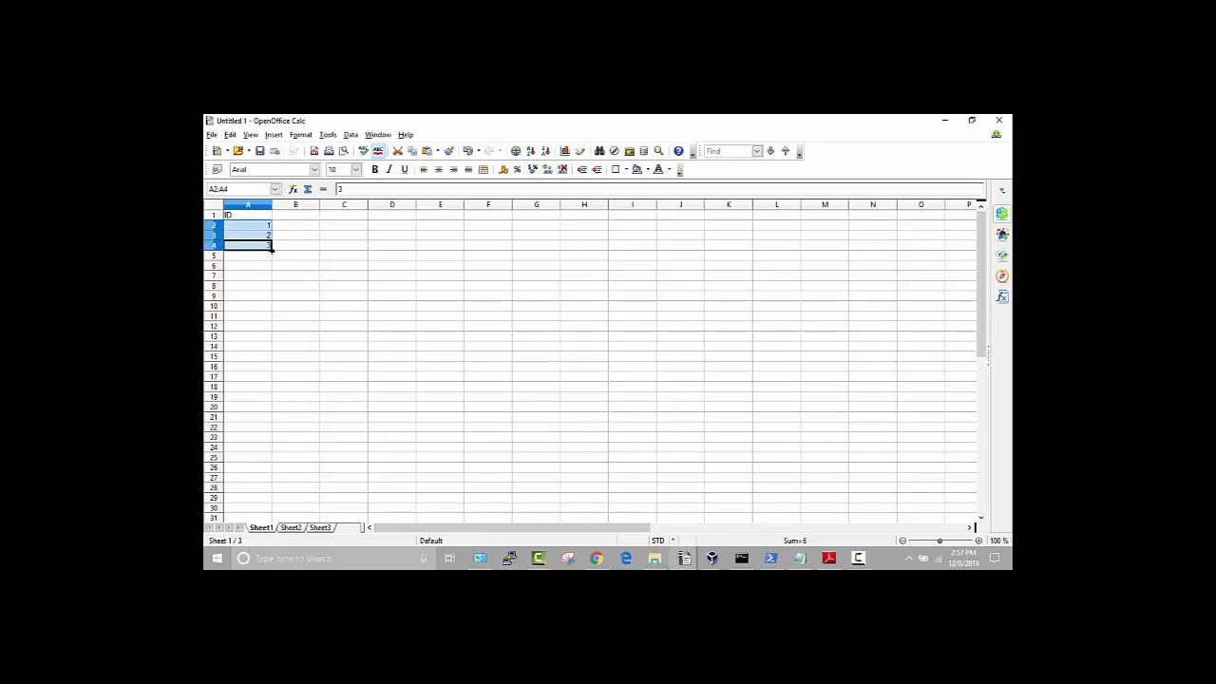
pyautogui.moveTo(272, 247); pyautogui.dragTo(275, 322)
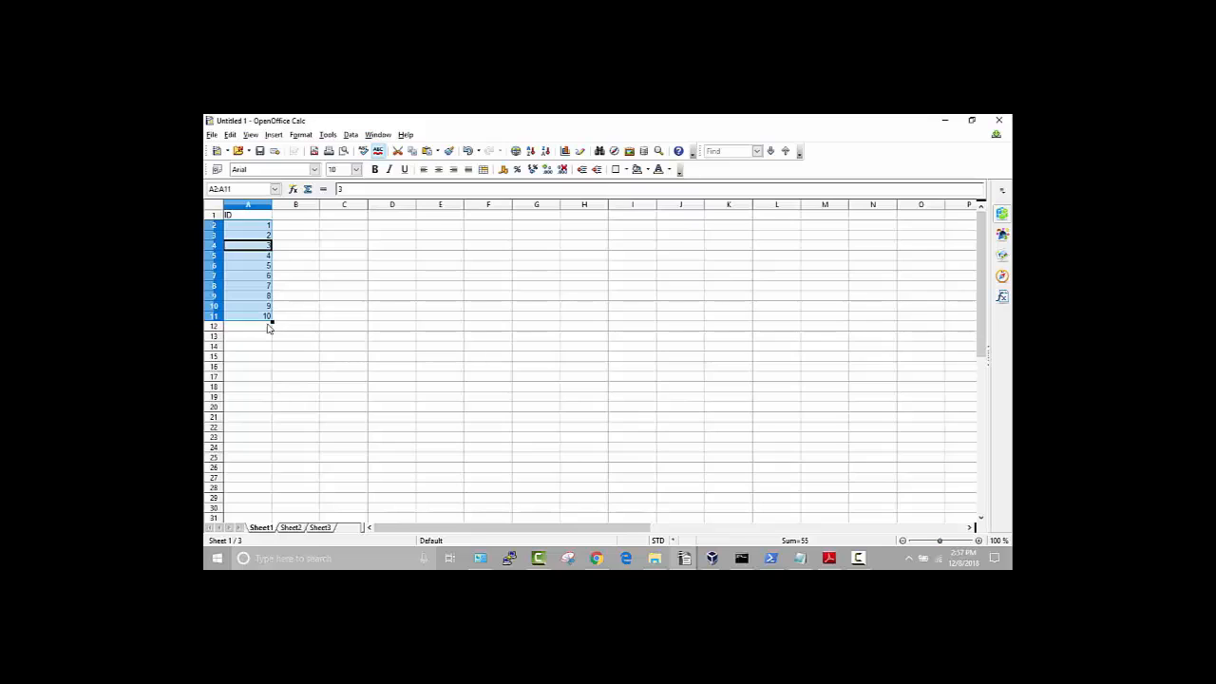
# Replace the values in A2:A4 with 2, 4 and 6, and auto-fill that pattern down to A11
pyautogui.click(255, 226)
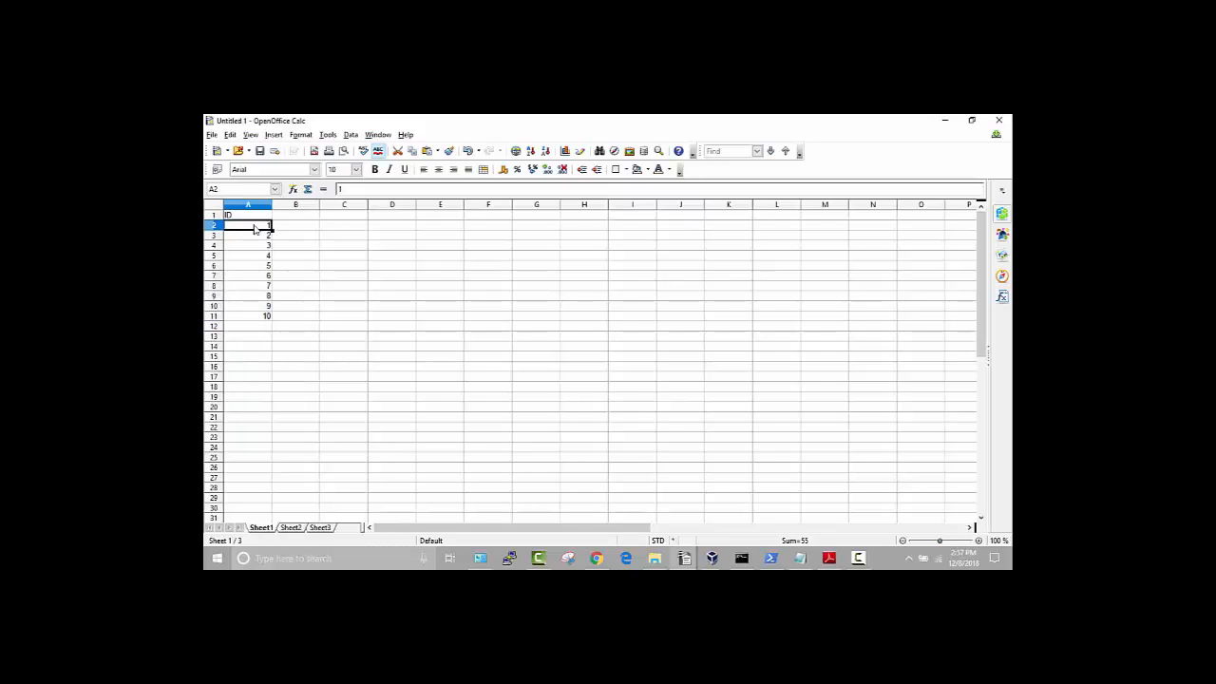
pyautogui.write('2')
pyautogui.press('Return')
pyautogui.write('4')
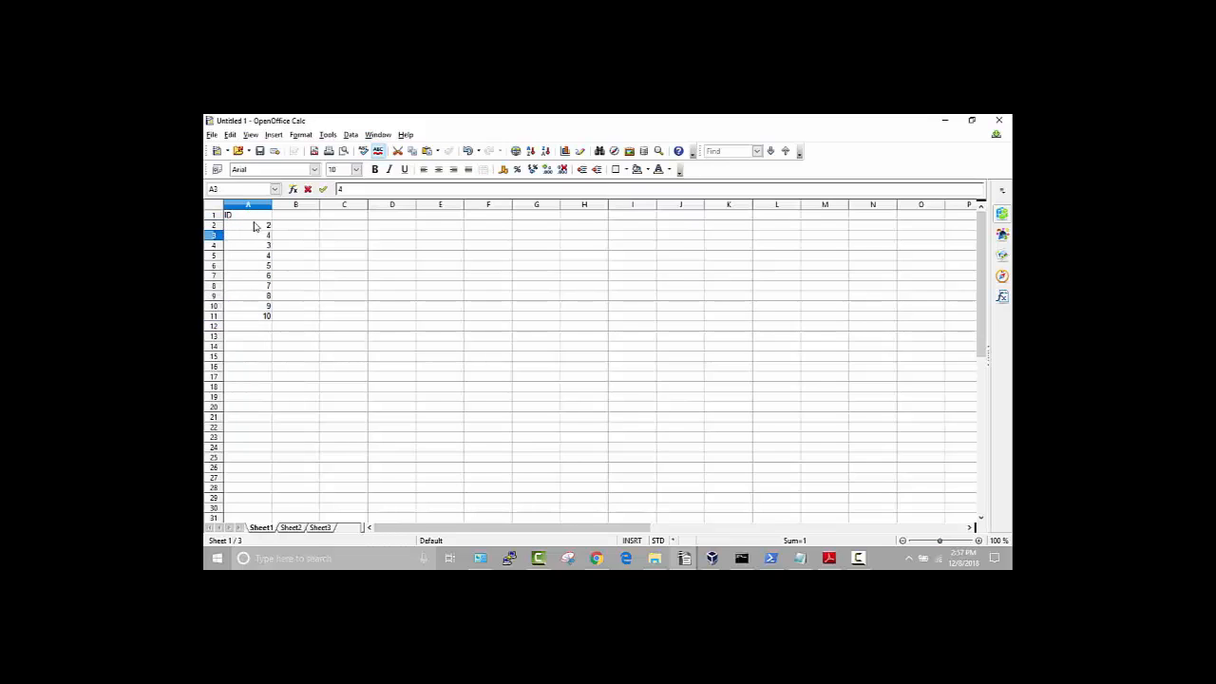
pyautogui.press('Return')
pyautogui.write('6')
pyautogui.moveTo(255, 226); pyautogui.dragTo(272, 320)
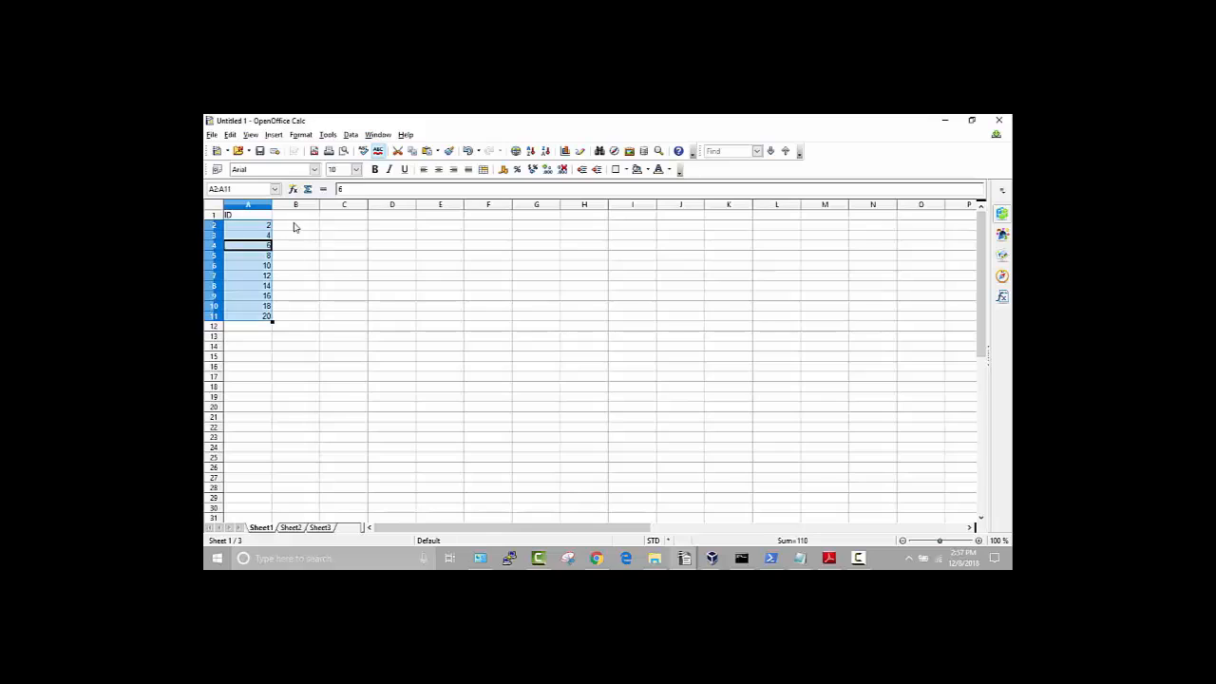
# Add the header Date in B1, enter 1/1/2018 in B2 and auto-fill consecutive dates down to B11
pyautogui.click(290, 228)
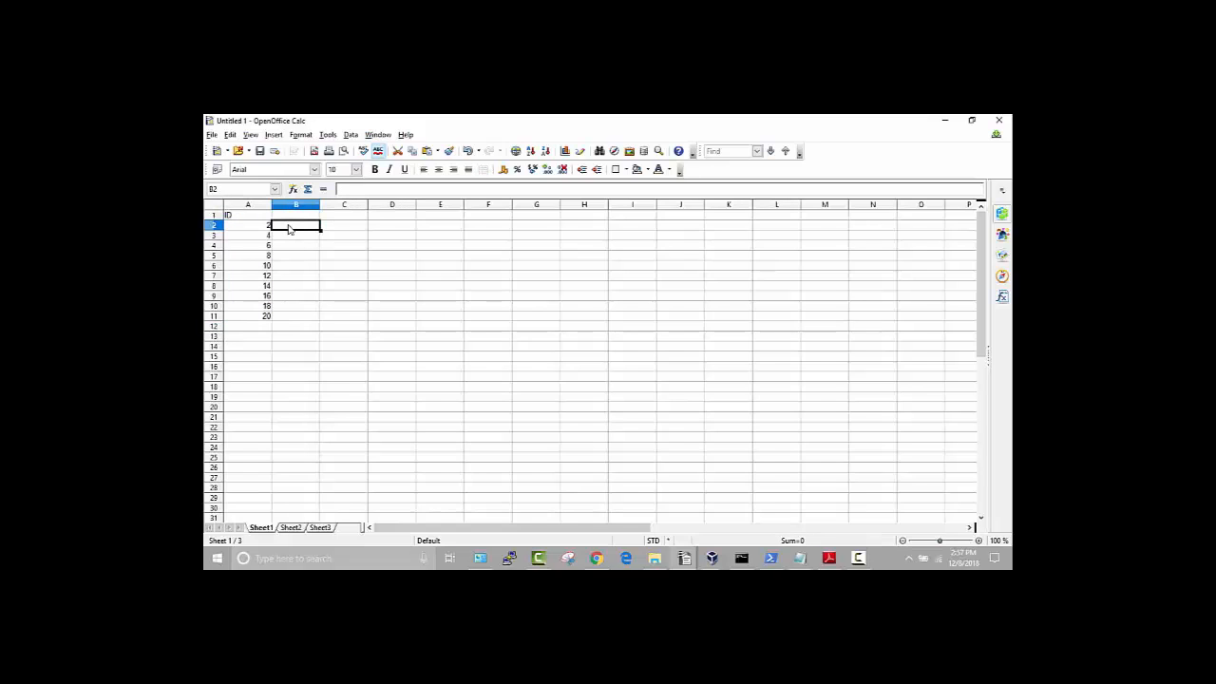
pyautogui.click(294, 219)
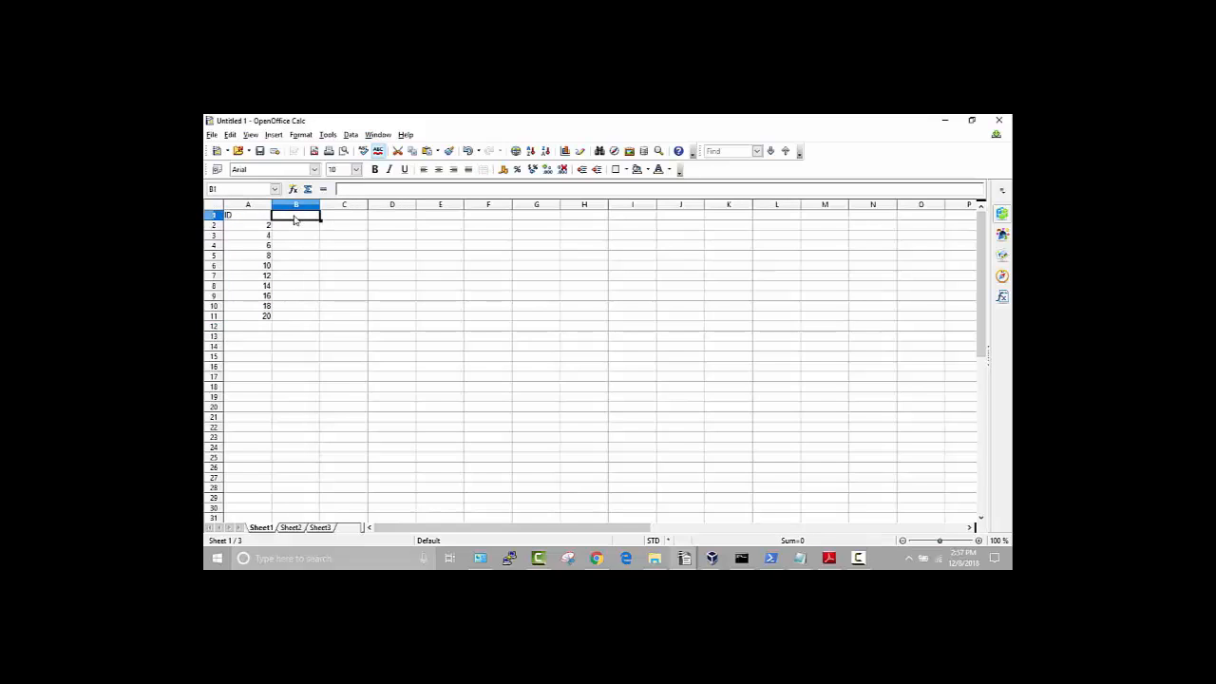
pyautogui.write('Date')
pyautogui.press('Return')
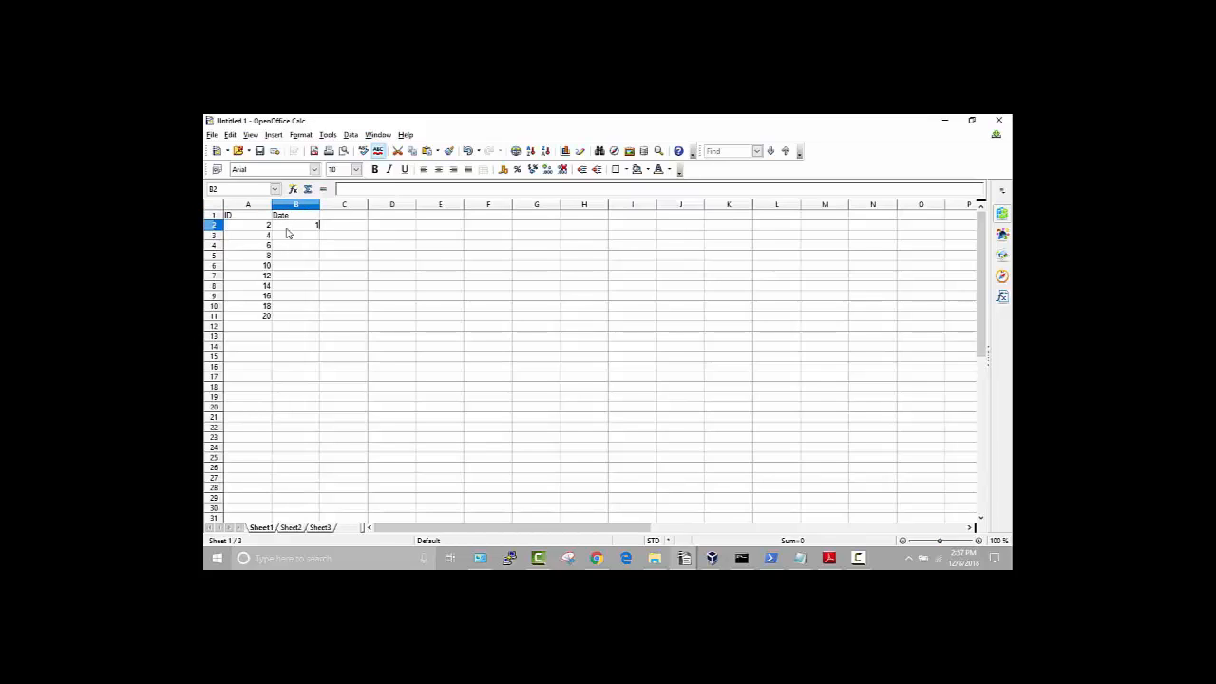
pyautogui.write('1/1/2018')
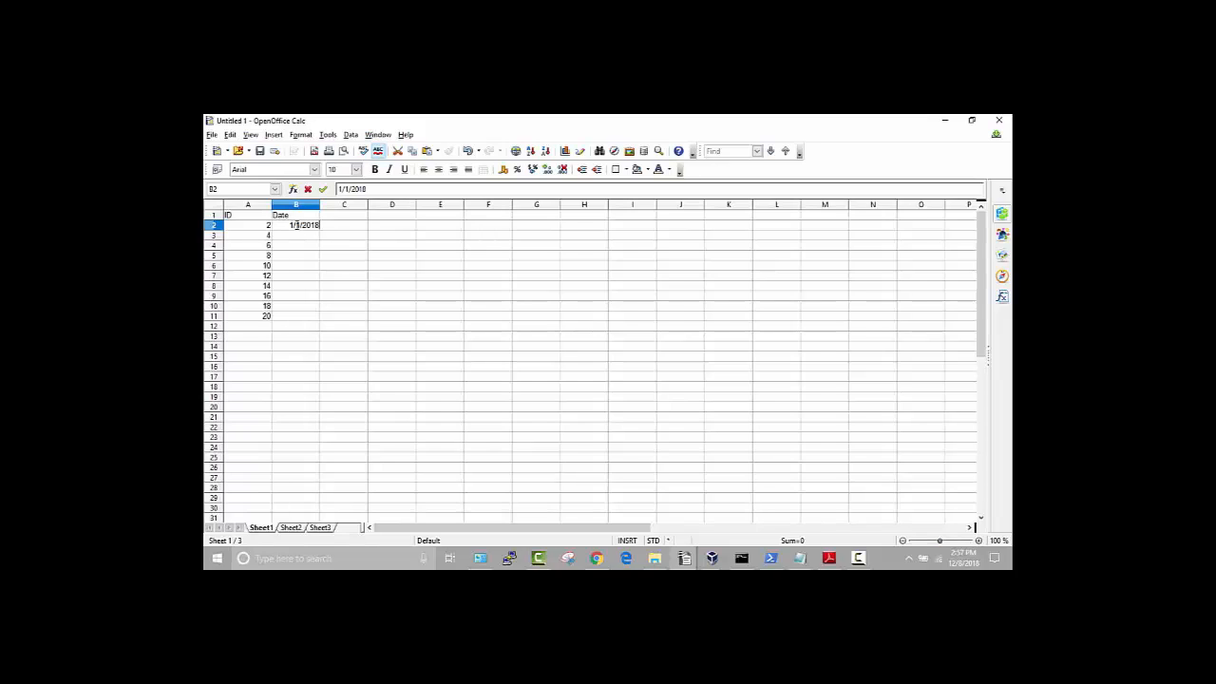
pyautogui.press('Return')
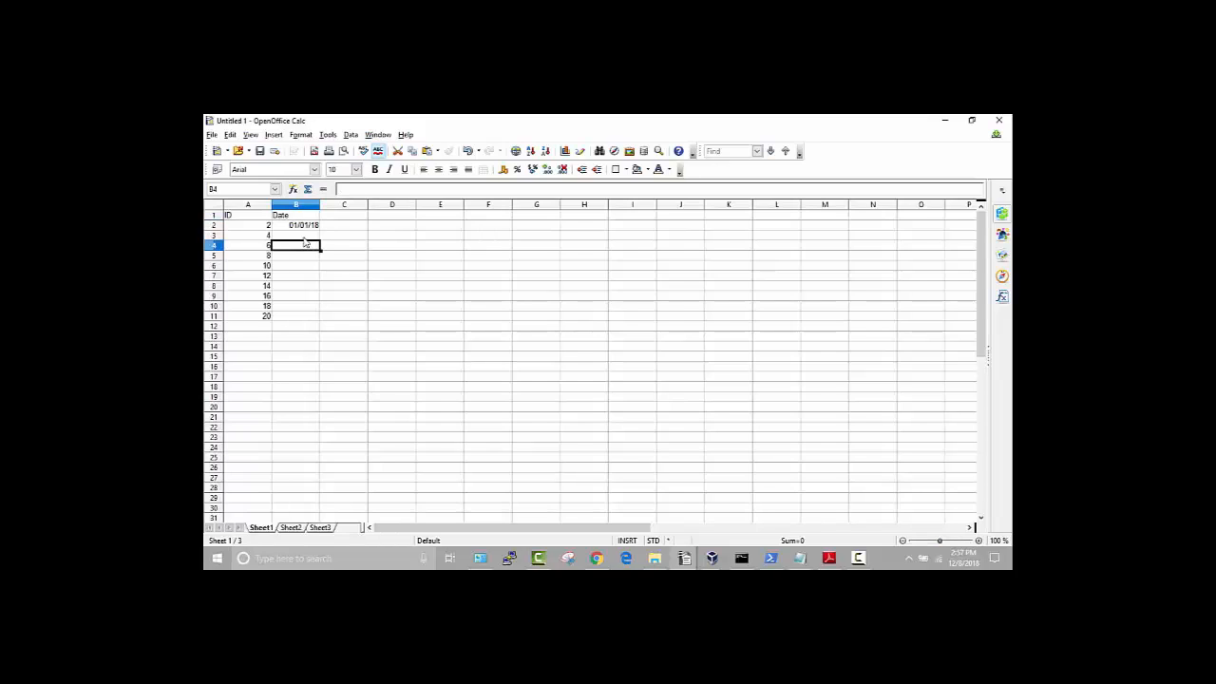
pyautogui.click(314, 228)
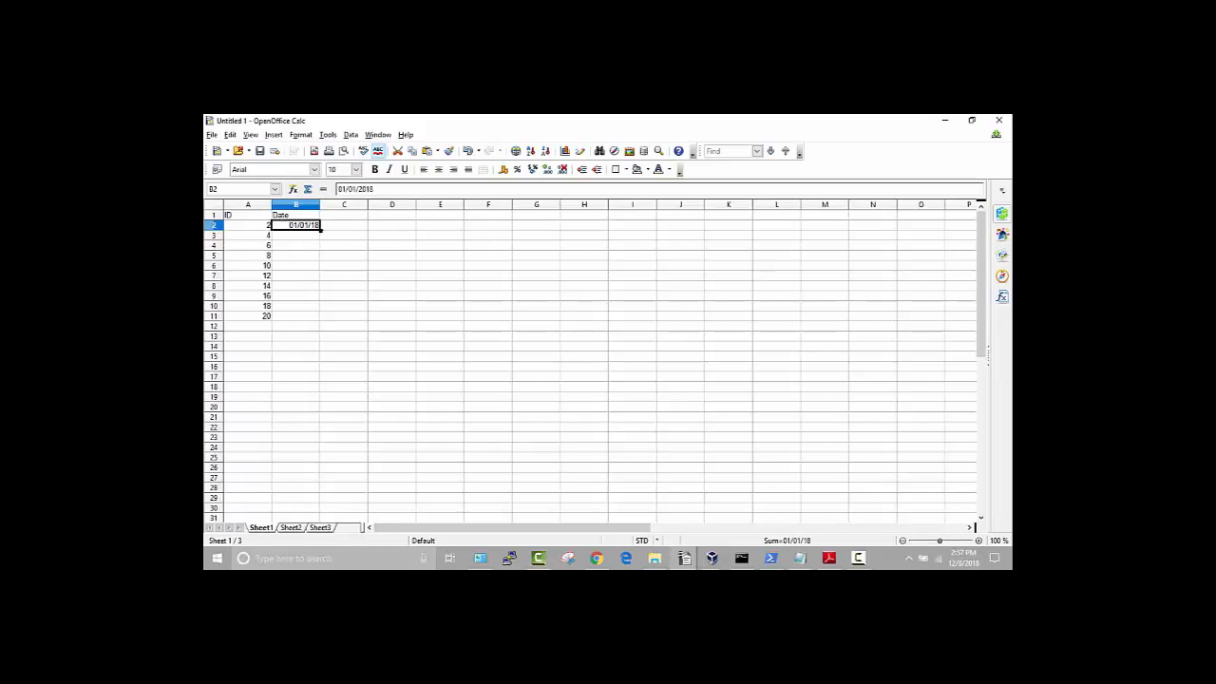
pyautogui.moveTo(321, 229); pyautogui.dragTo(321, 318)
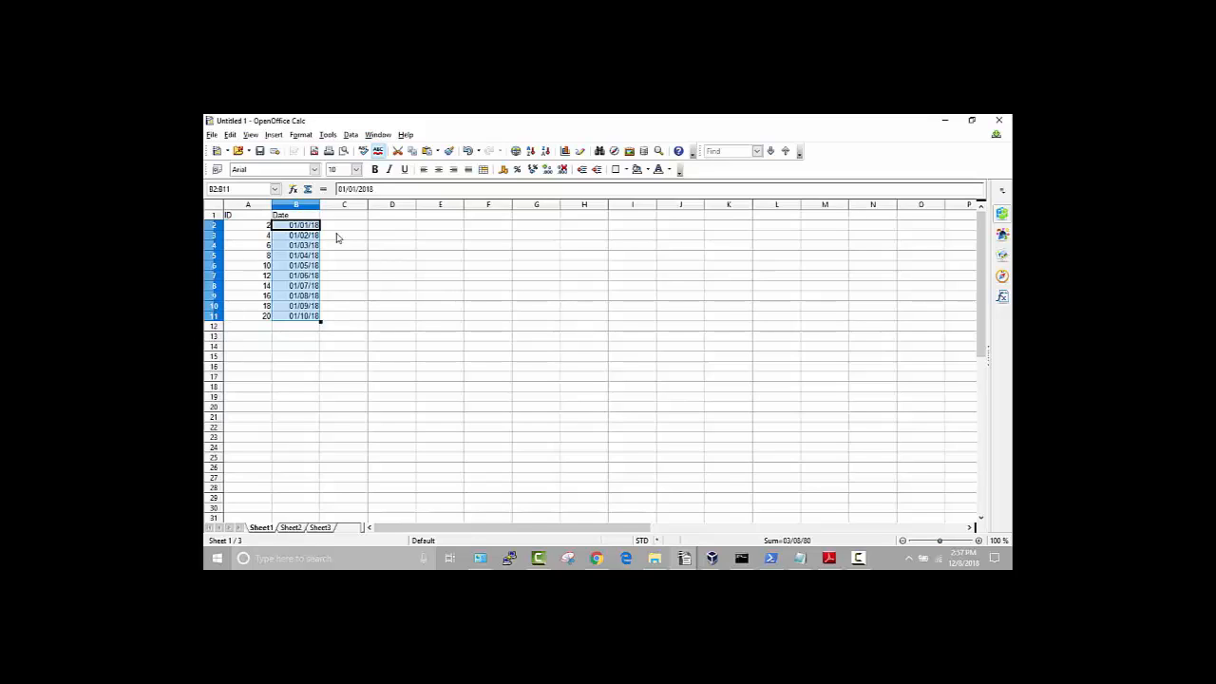
# Delete the contents of column B, including the Date header and all dates, keeping the formats
pyautogui.click(298, 205)
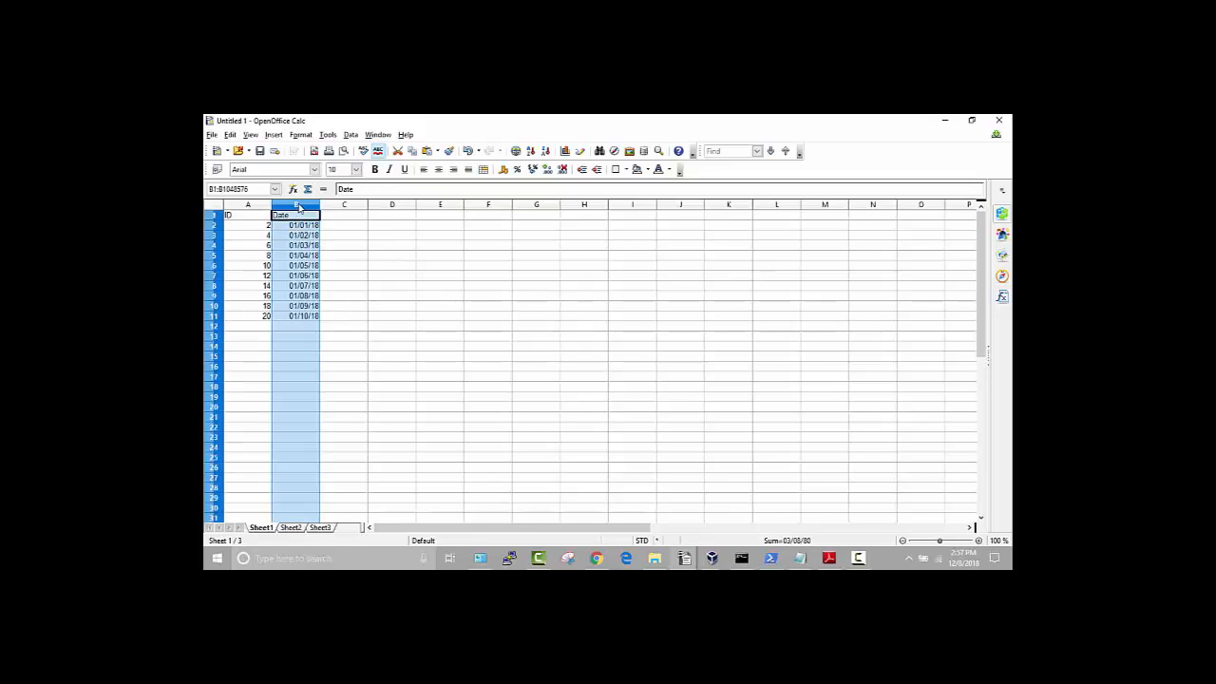
pyautogui.press('Delete')
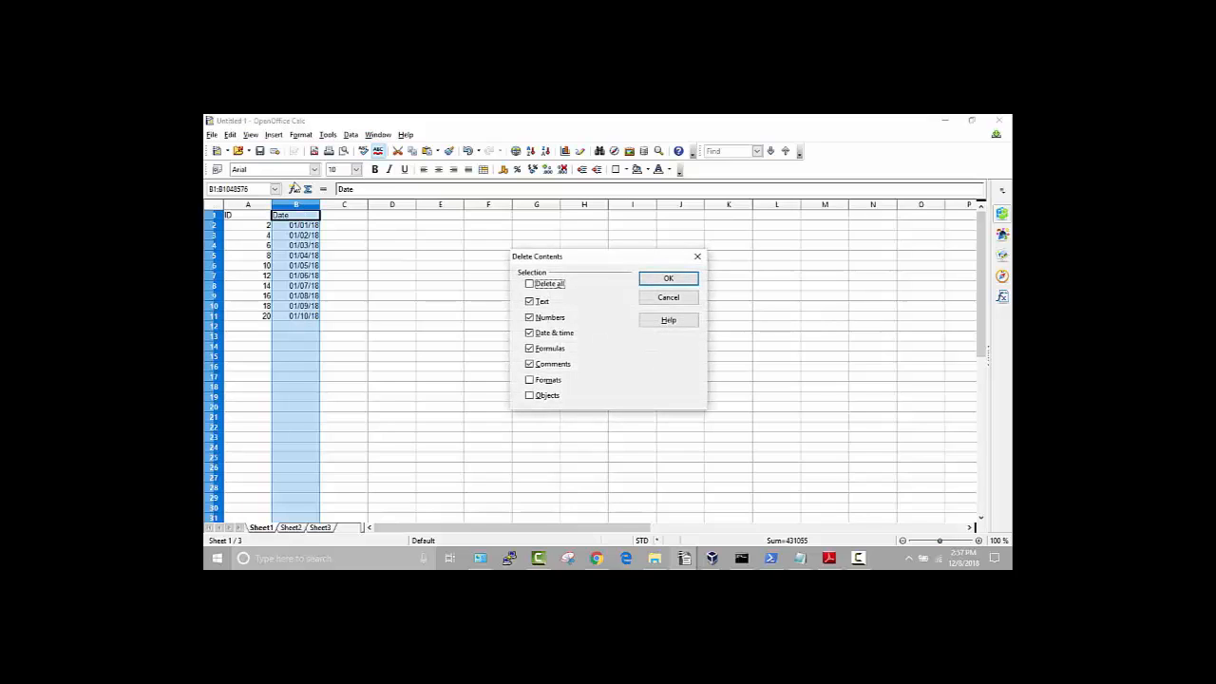
pyautogui.click(670, 278)
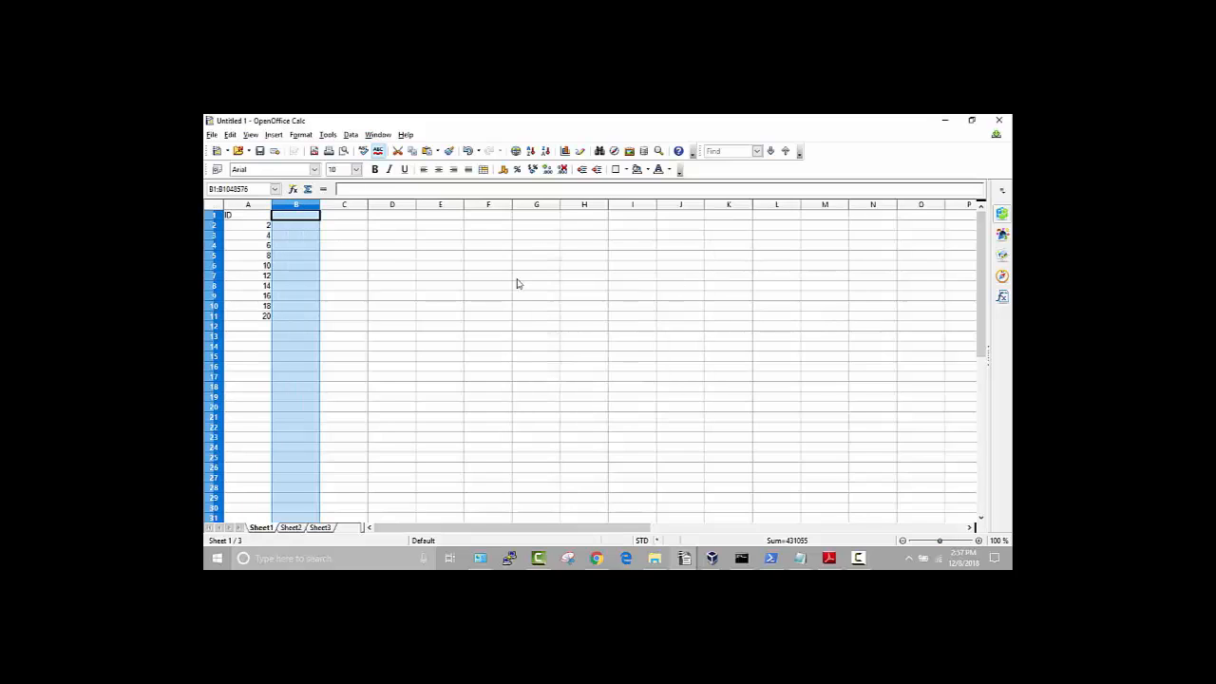
pyautogui.click(299, 234)
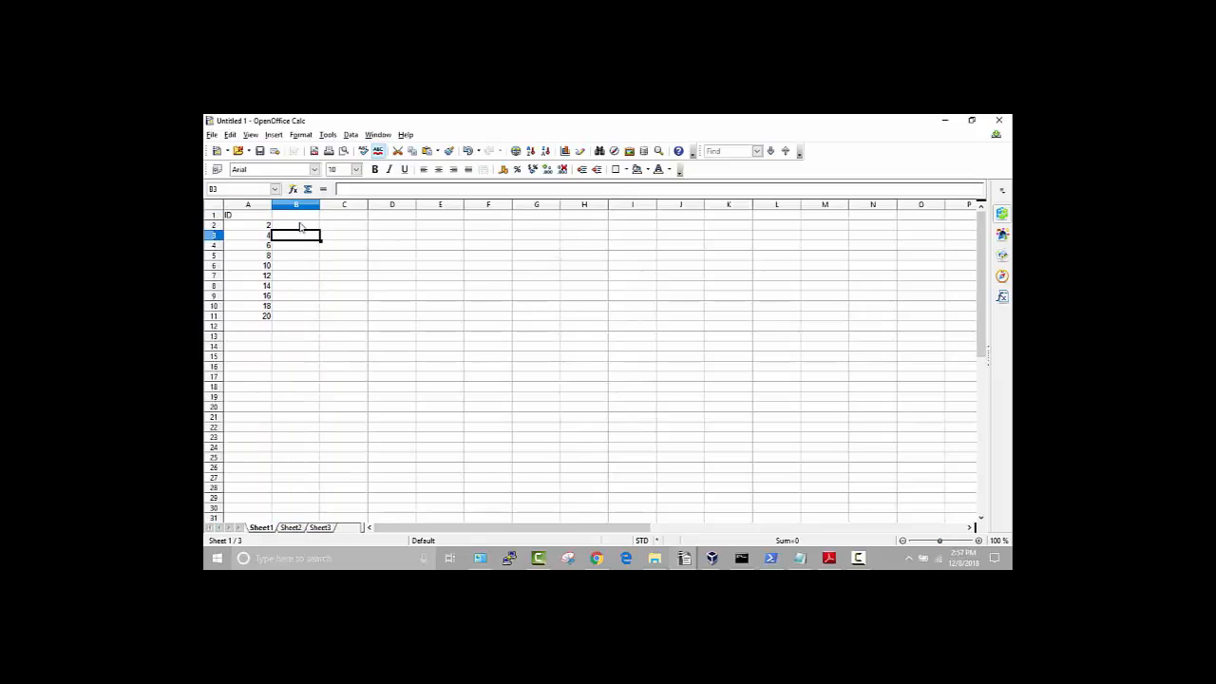
# Replace the header in A1 with Length (ft) and add the headers Width (ft) in B1 and Area (sqft) in C1
pyautogui.click(249, 217)
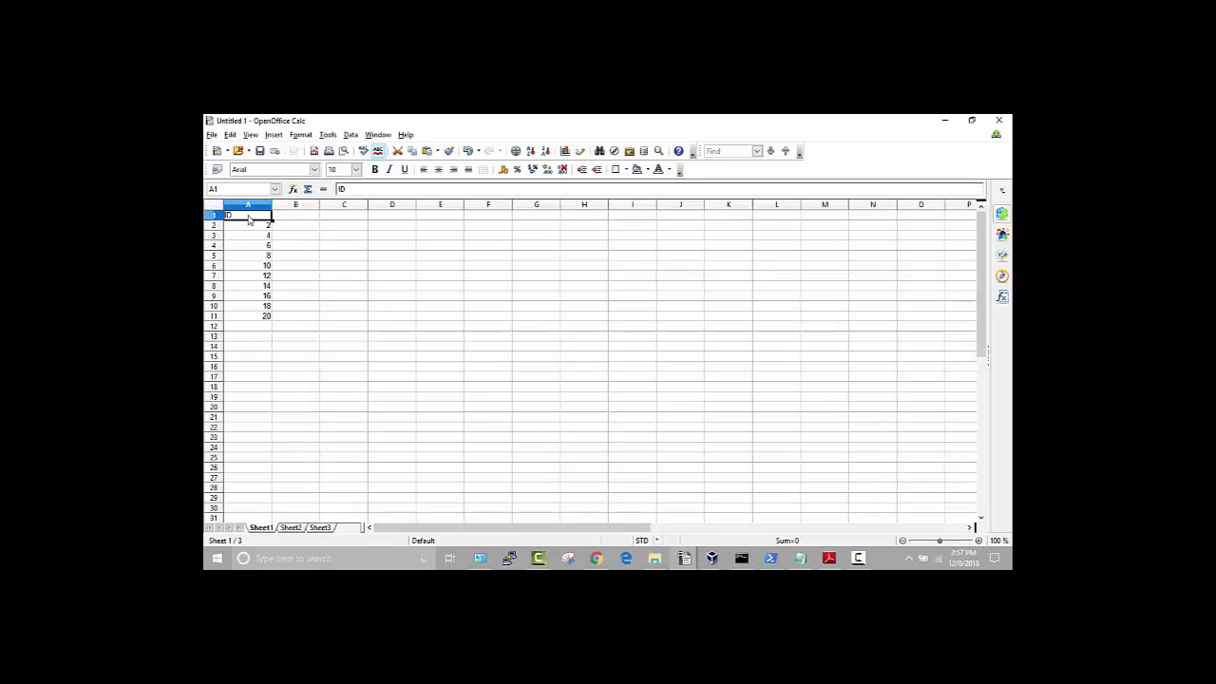
pyautogui.write('Length')
pyautogui.press('BackSpace')
pyautogui.press('BackSpace')
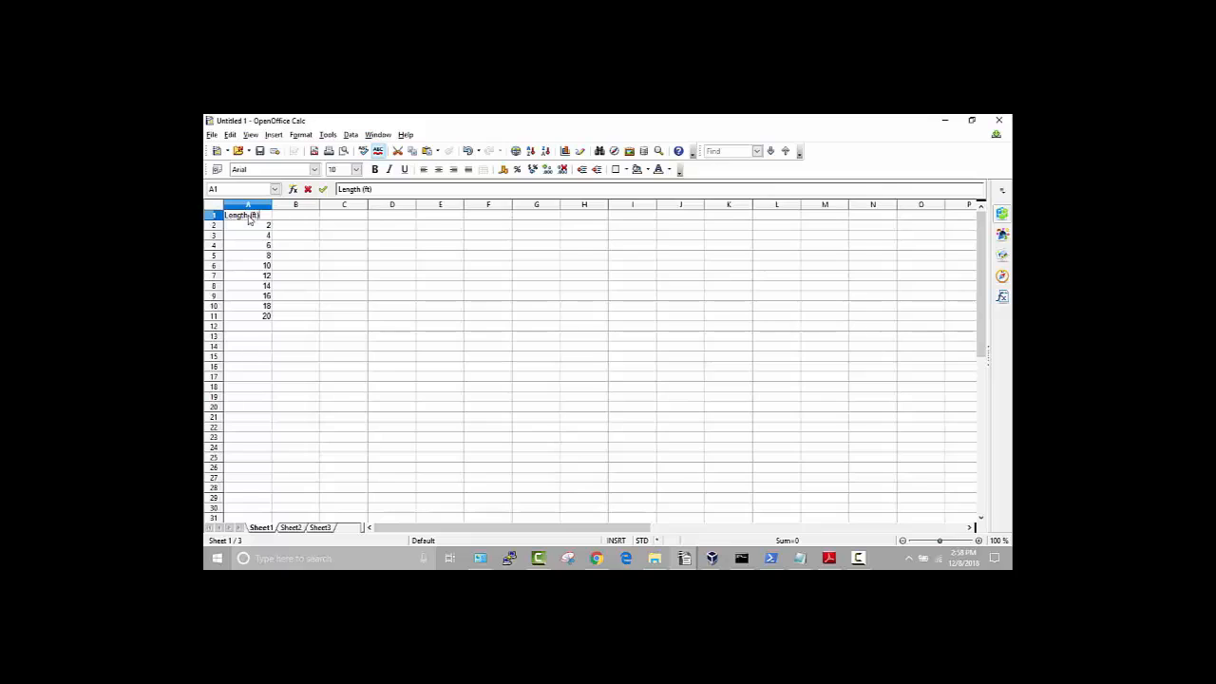
pyautogui.press('Tab')
pyautogui.write('W')
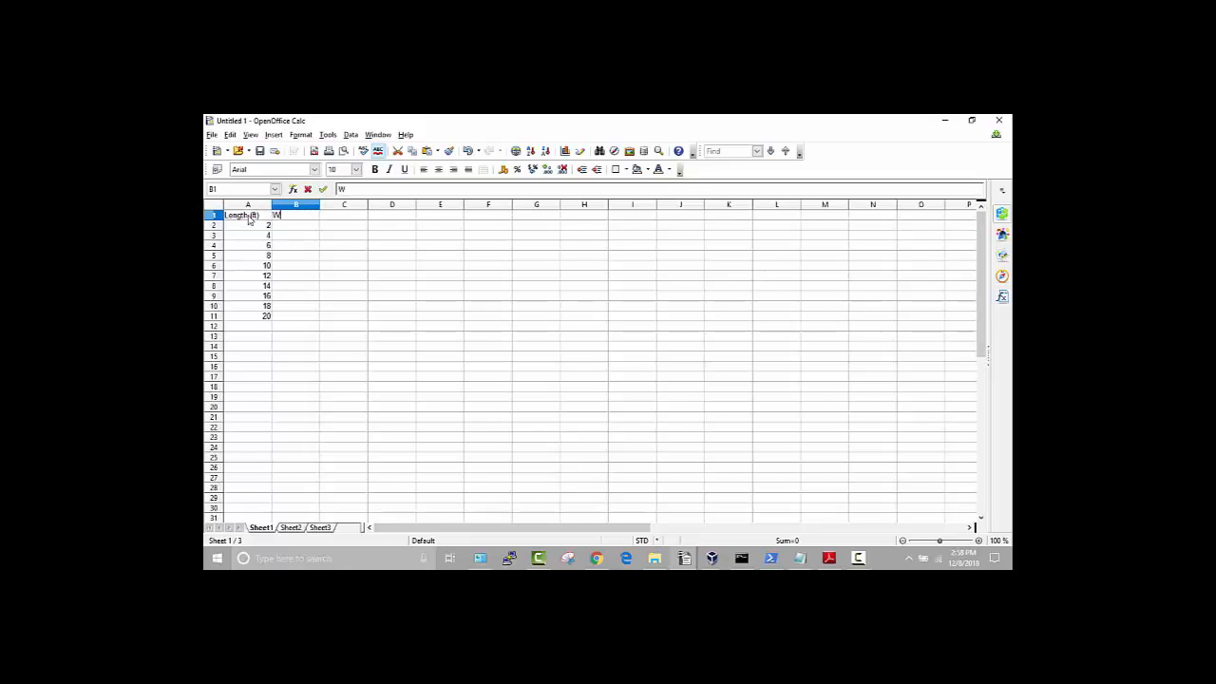
pyautogui.write('idth (ft')
pyautogui.press('Tab')
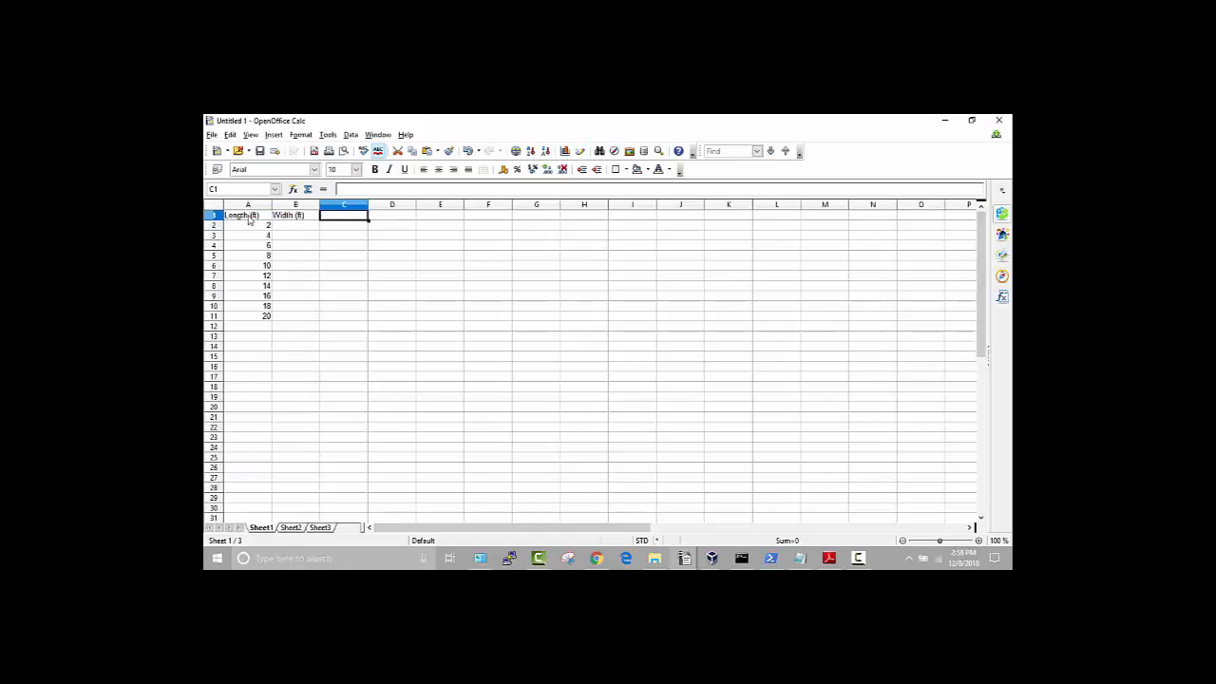
pyautogui.write('Area (sqft')
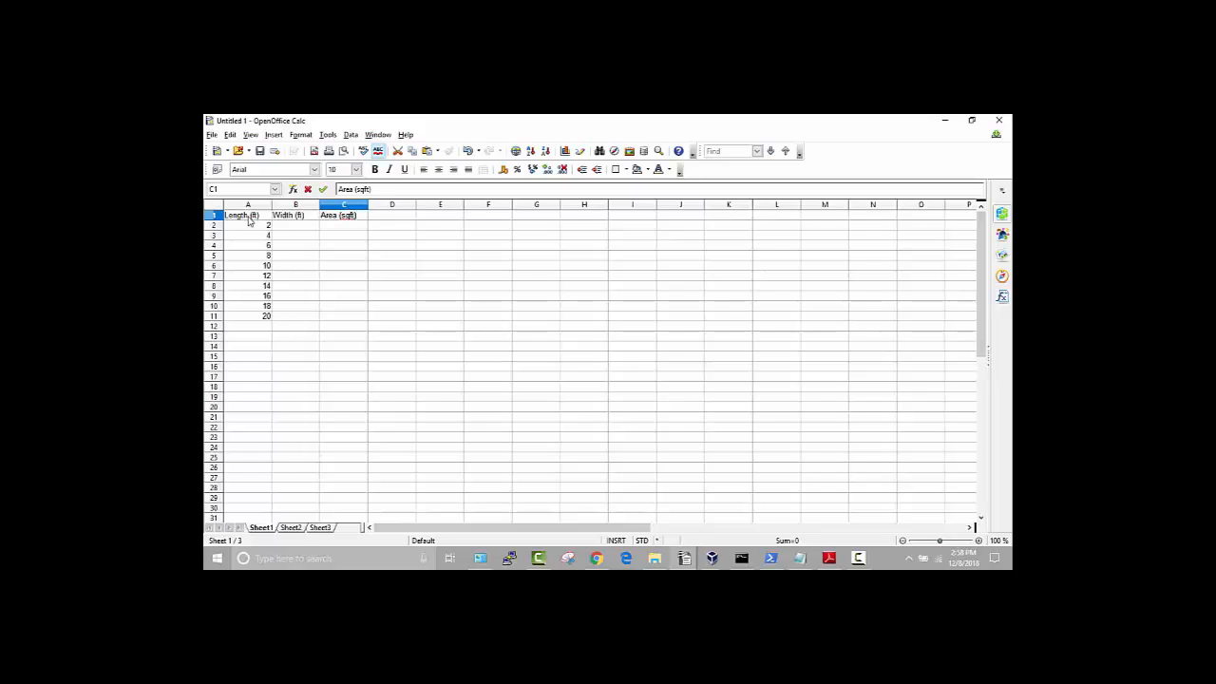
# Enter the widths 1, 2 and 3 in B2:B4 and auto-fill the series down to B11
pyautogui.click(297, 229)
pyautogui.write('1')
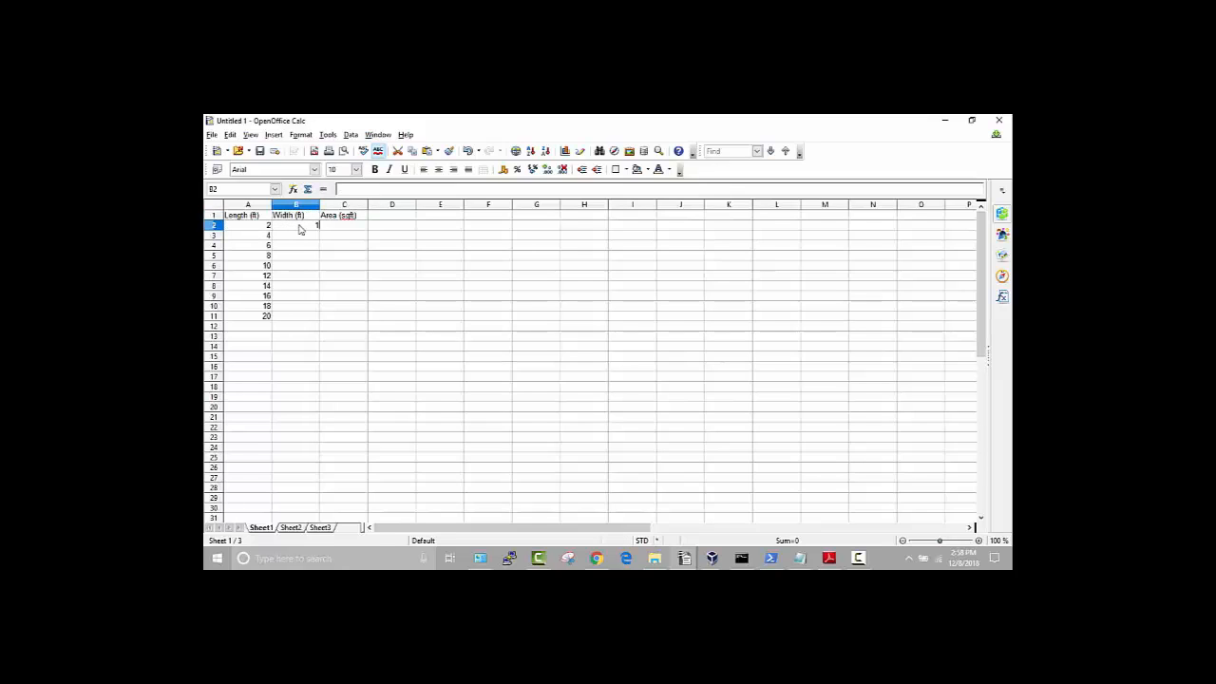
pyautogui.press('Return')
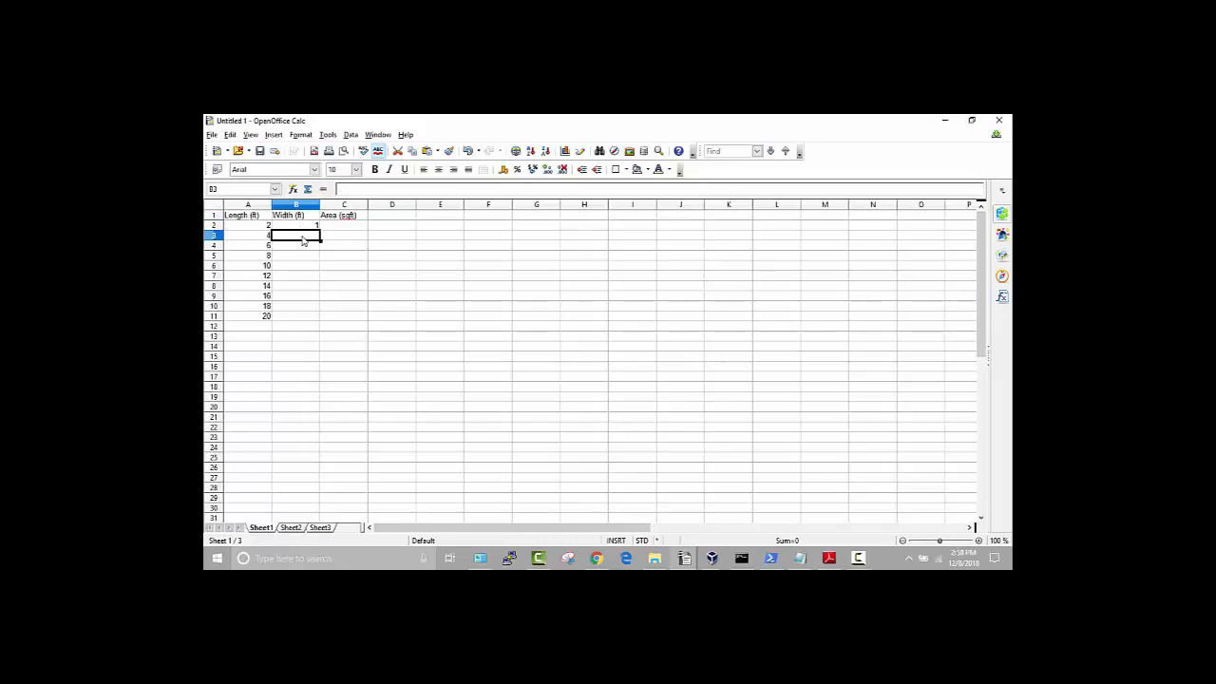
pyautogui.write('2')
pyautogui.press('Return')
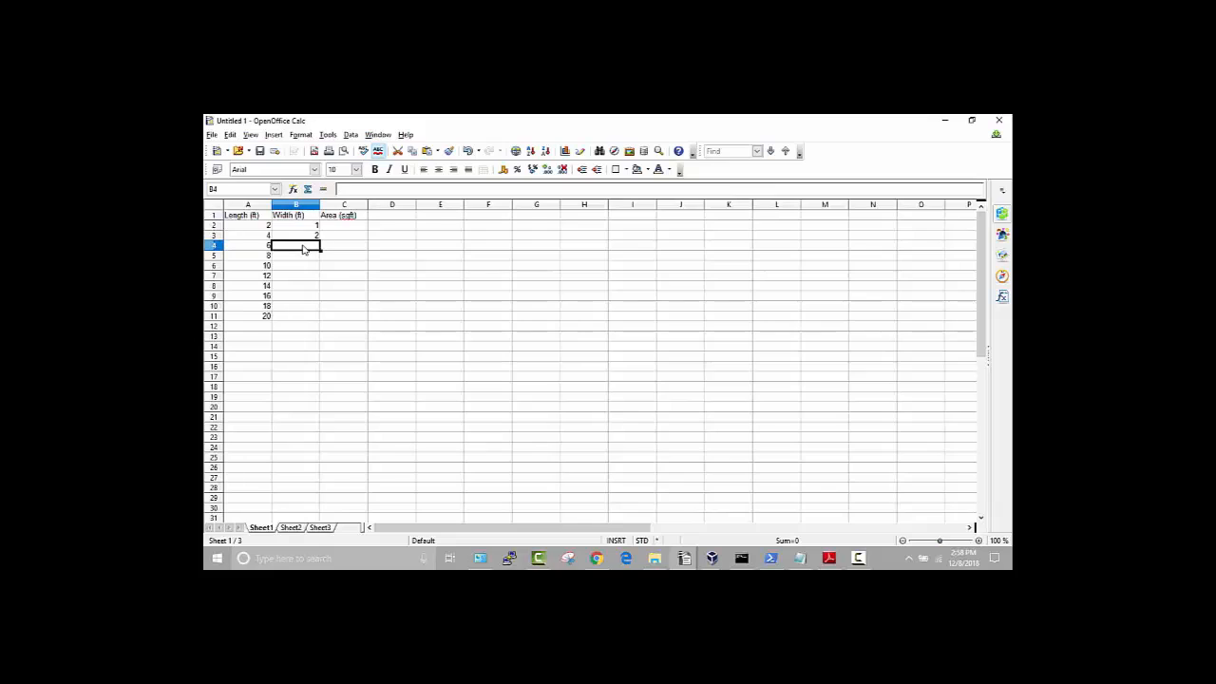
pyautogui.write('3')
pyautogui.moveTo(306, 228); pyautogui.dragTo(321, 317)
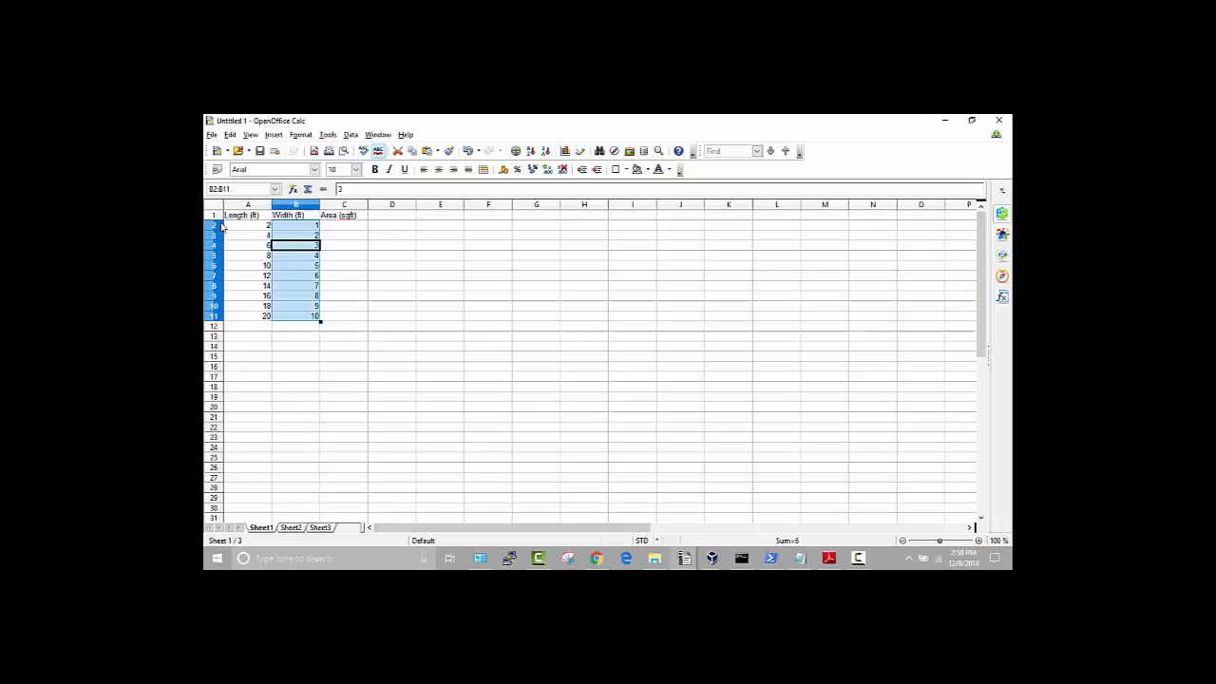
# Calculate the first area in C2 with the formula =A2*B2
pyautogui.click(337, 227)
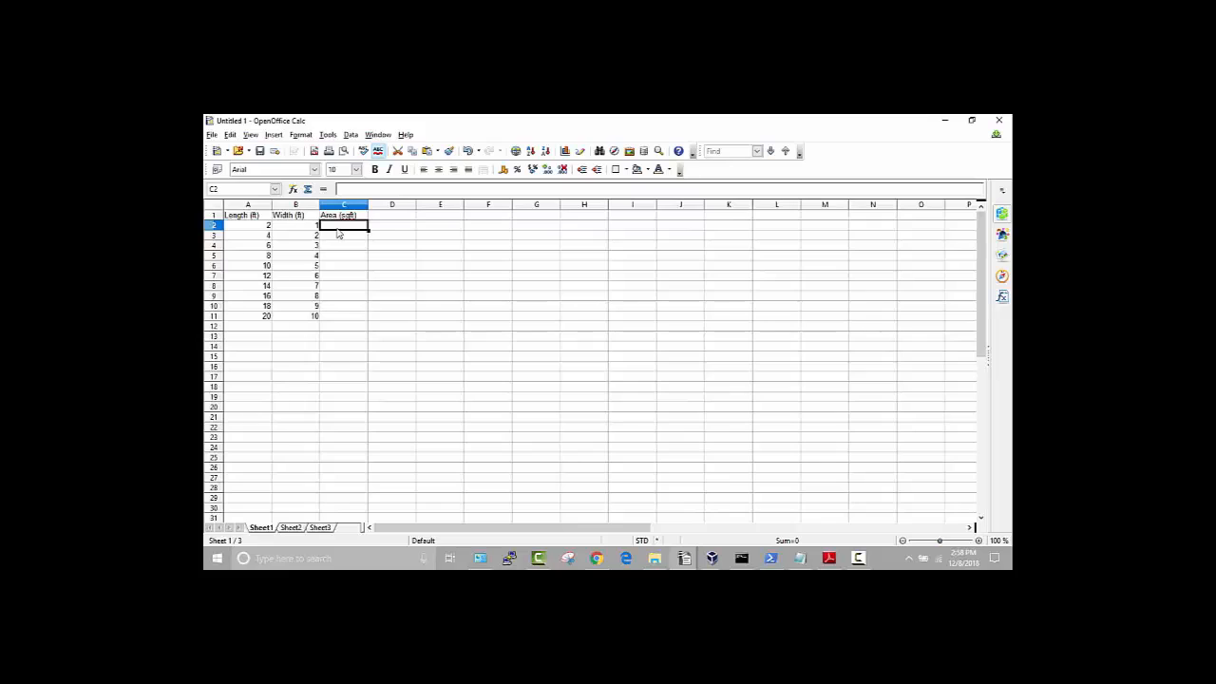
pyautogui.write('=')
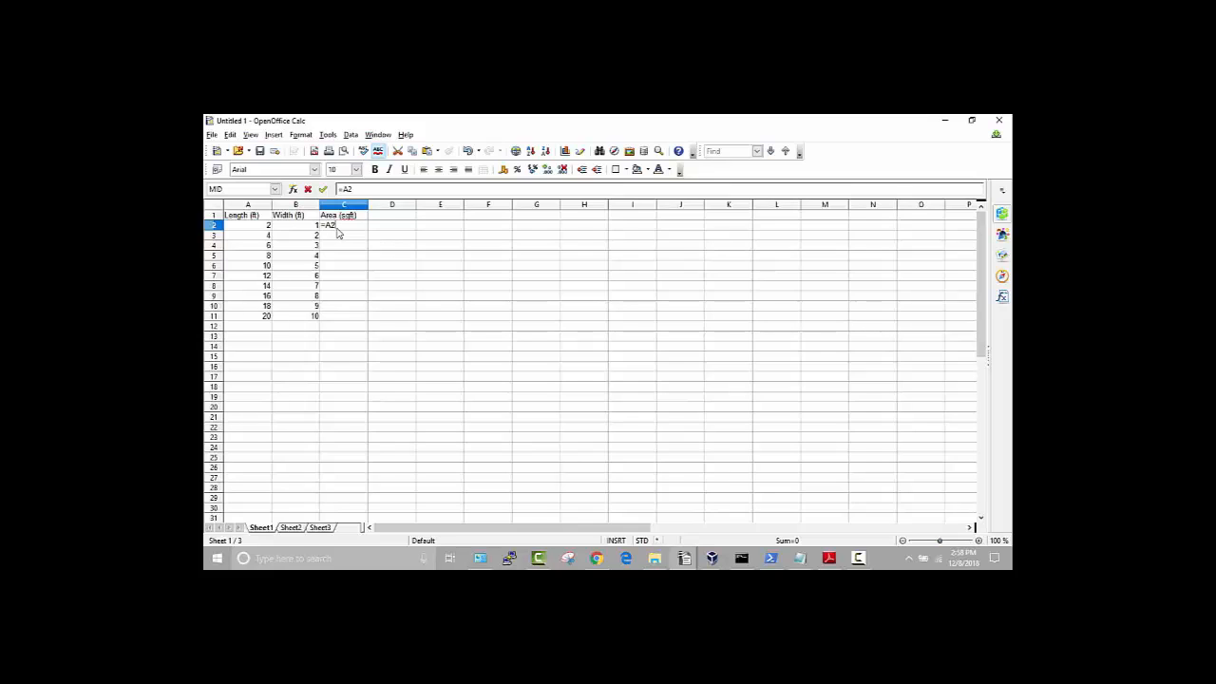
pyautogui.write('A2*B2')
pyautogui.click(261, 228)
pyautogui.click(355, 228)
pyautogui.press('Return')
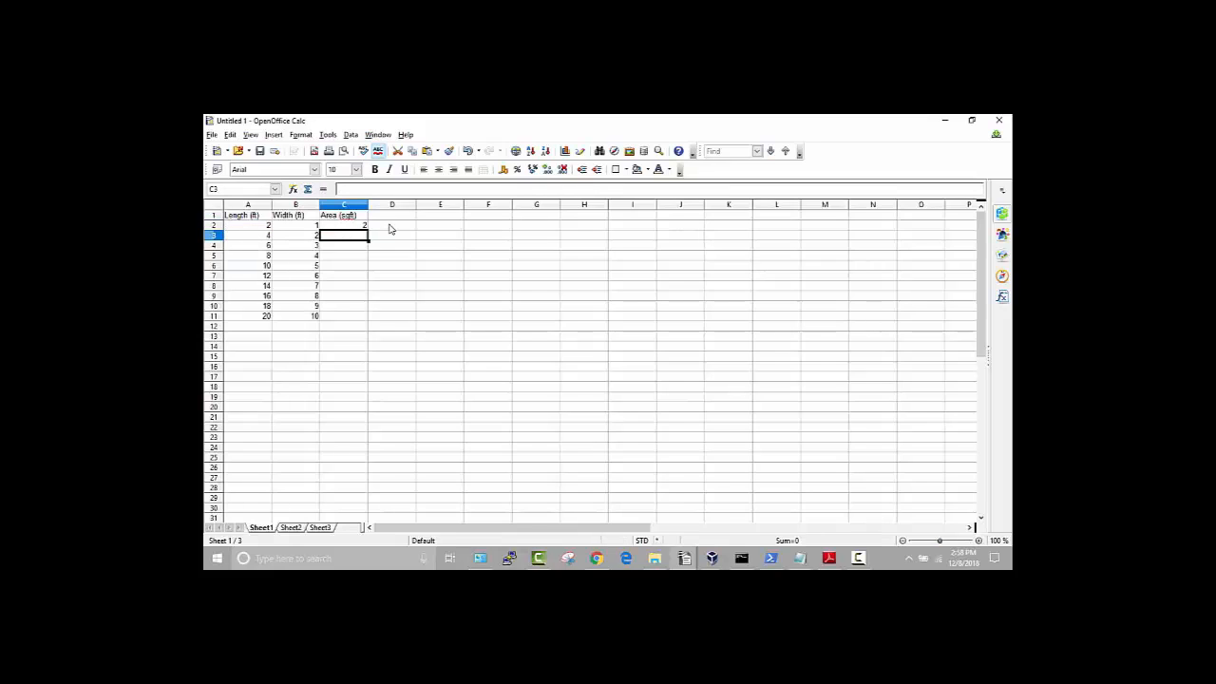
# Fill the area formula from C2 down to C11 and check the copied formulas in C2, C3 and C4
pyautogui.click(354, 227)
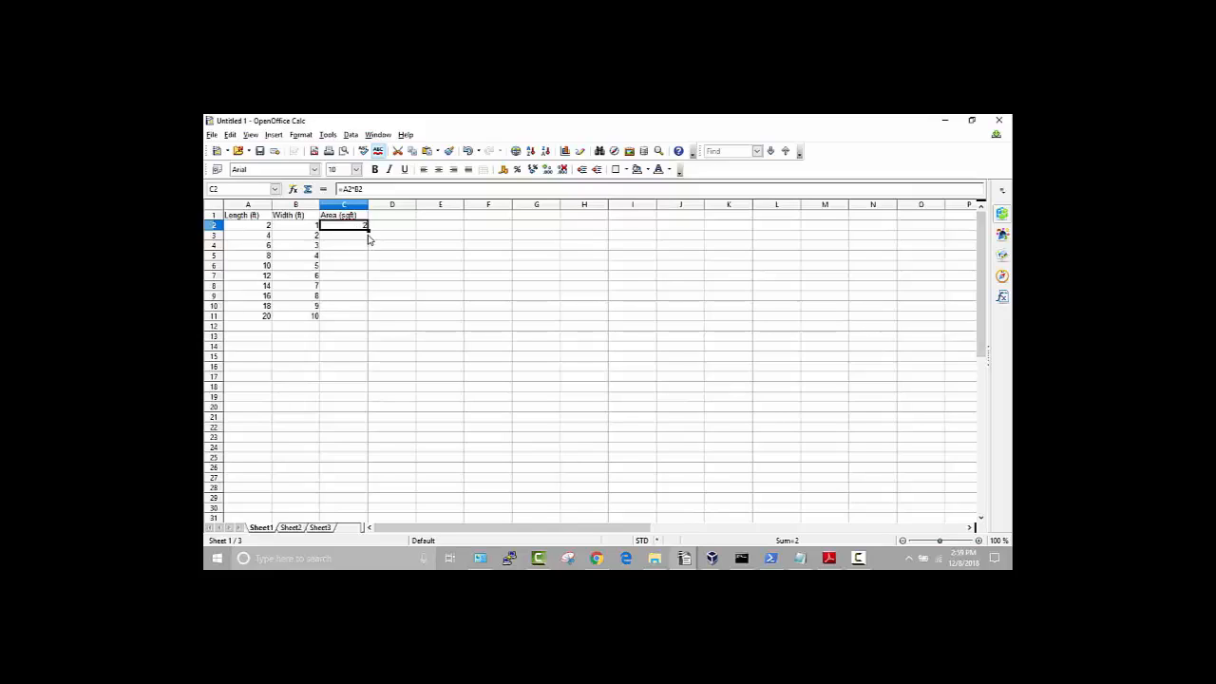
pyautogui.moveTo(367, 228); pyautogui.dragTo(367, 321)
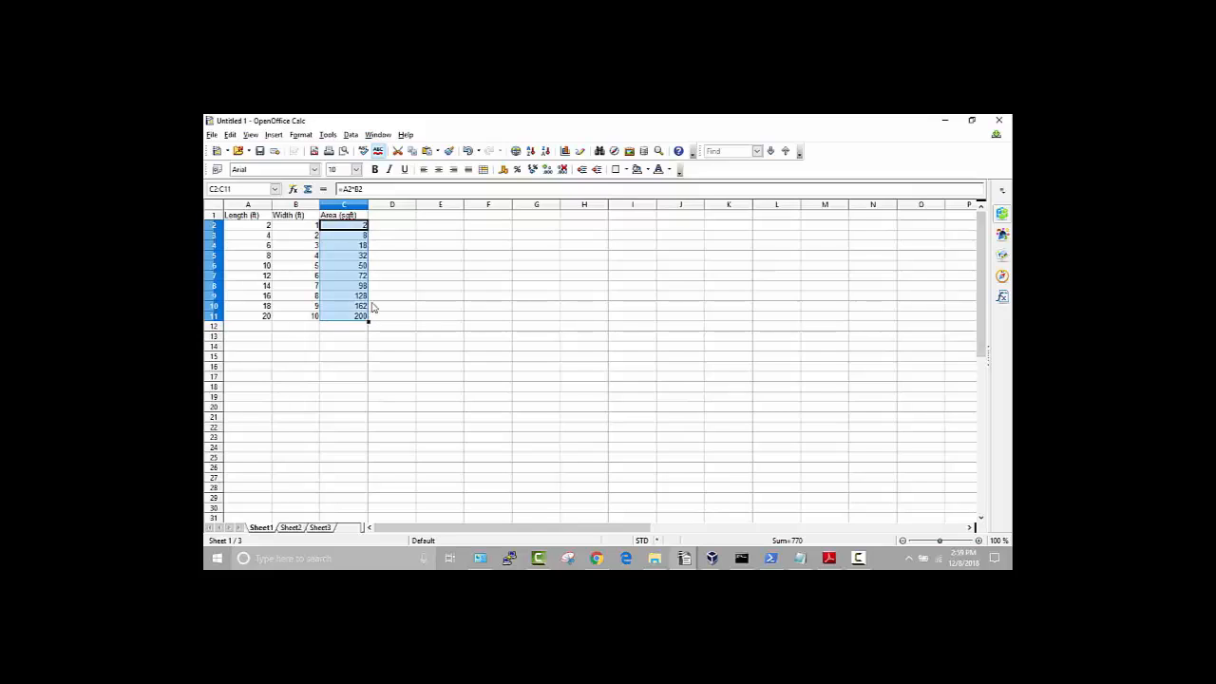
pyautogui.click(330, 229)
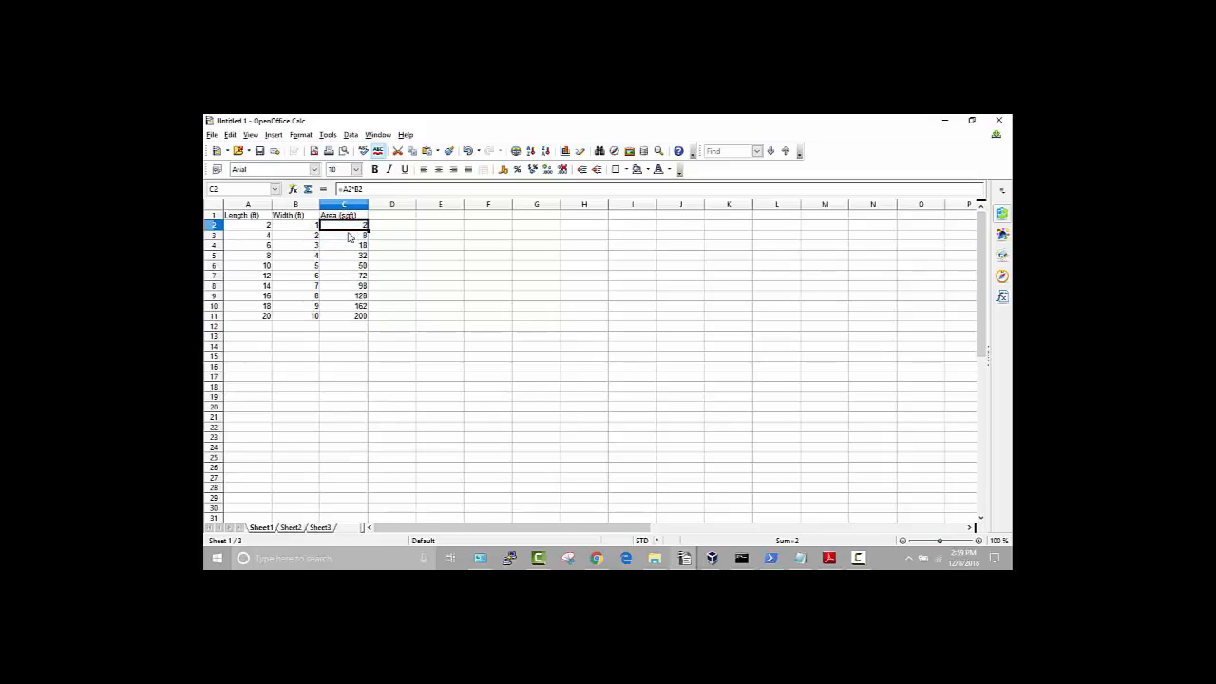
pyautogui.click(350, 236)
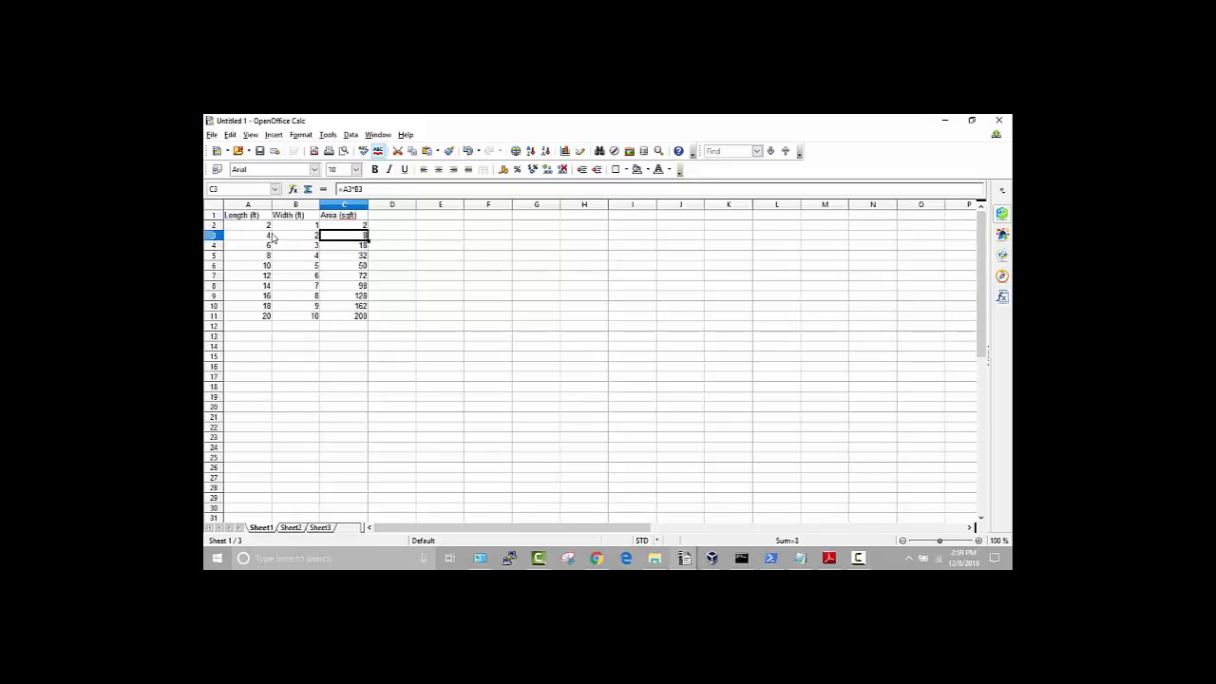
pyautogui.click(348, 249)
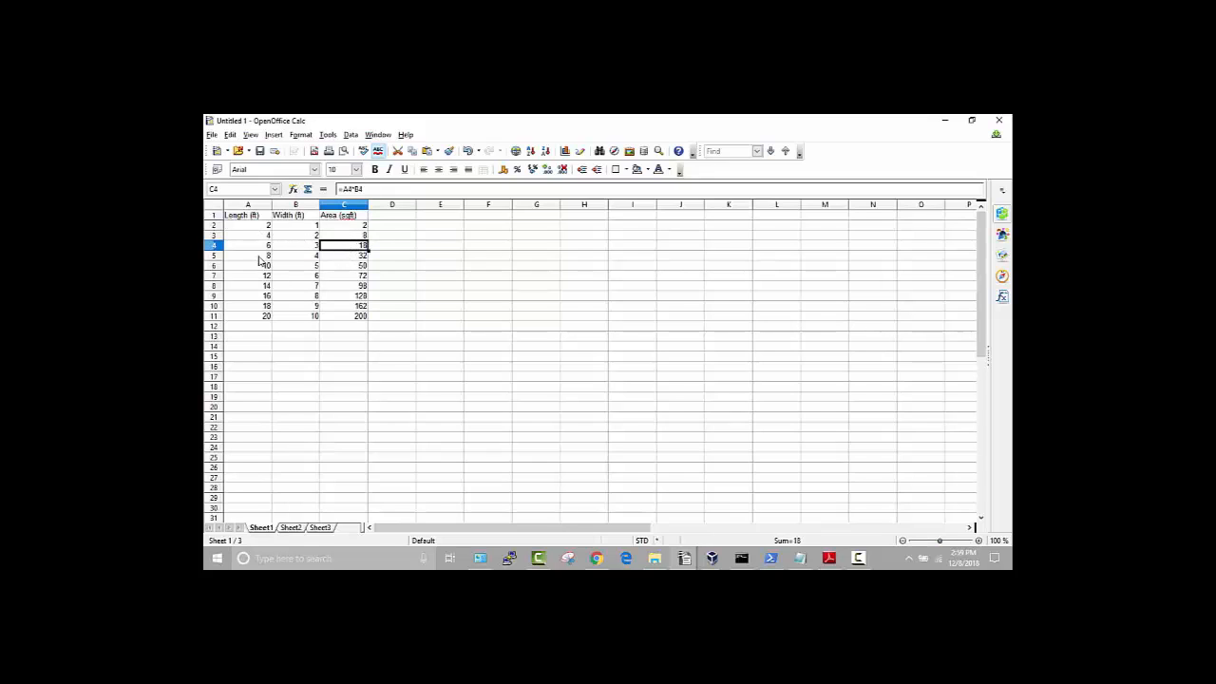
pyautogui.click(351, 236)
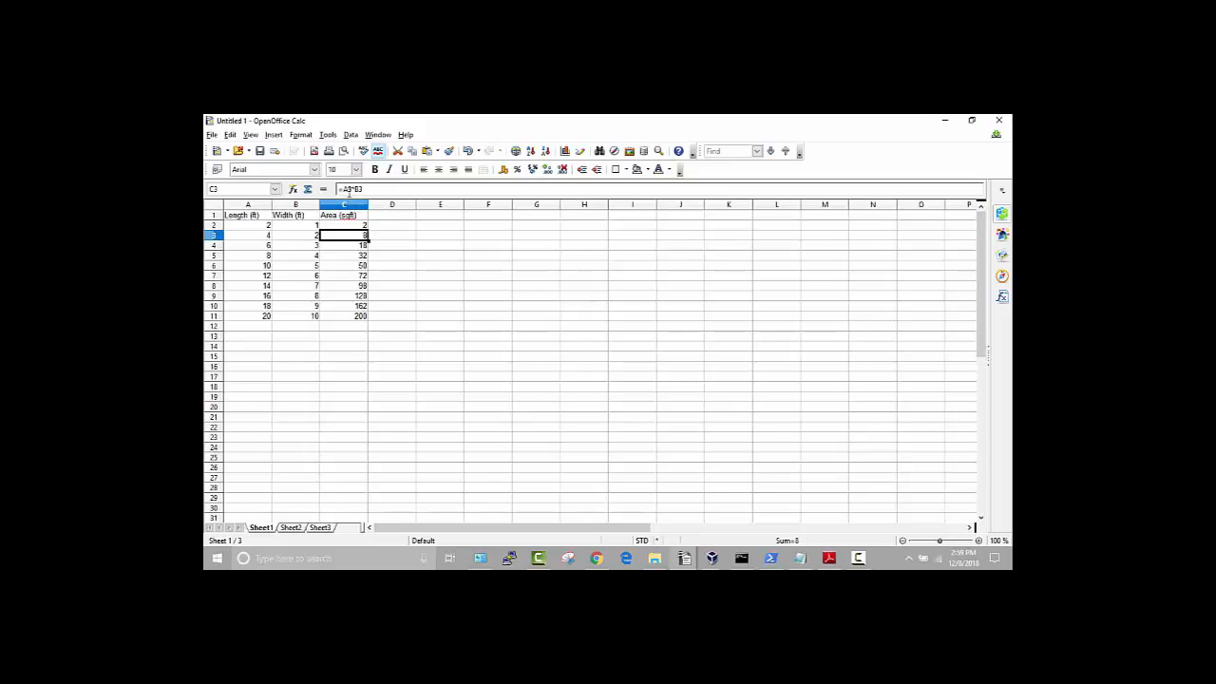
pyautogui.click(345, 189)
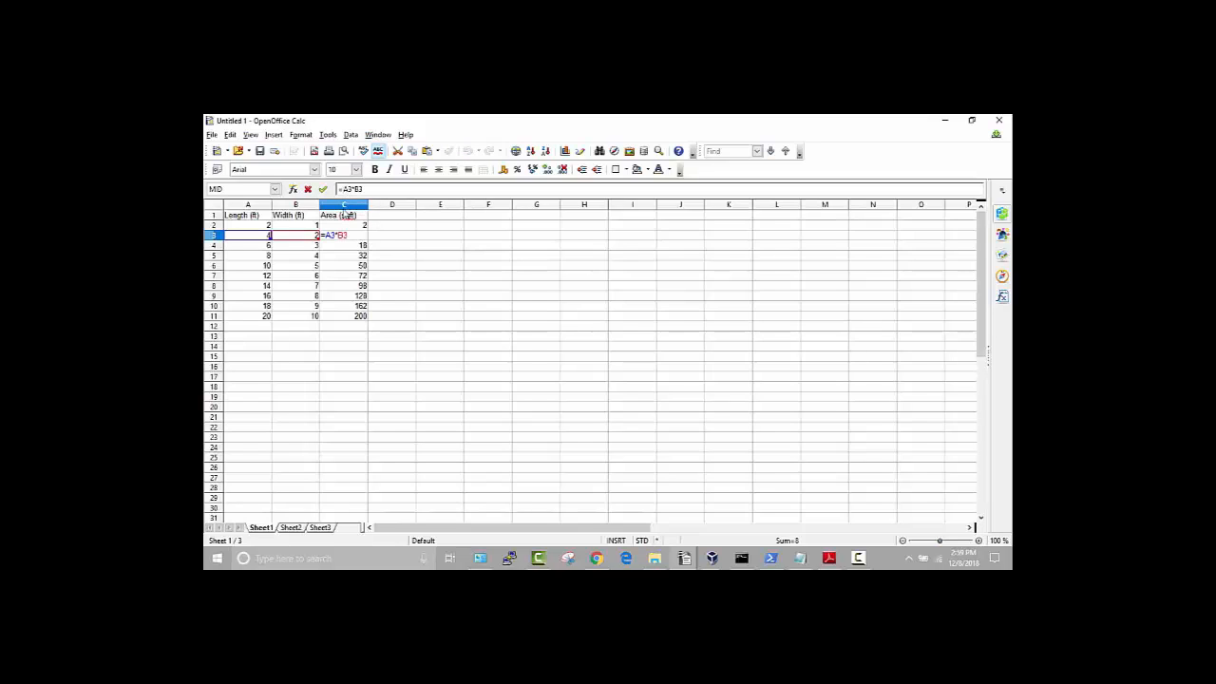
pyautogui.write('$')
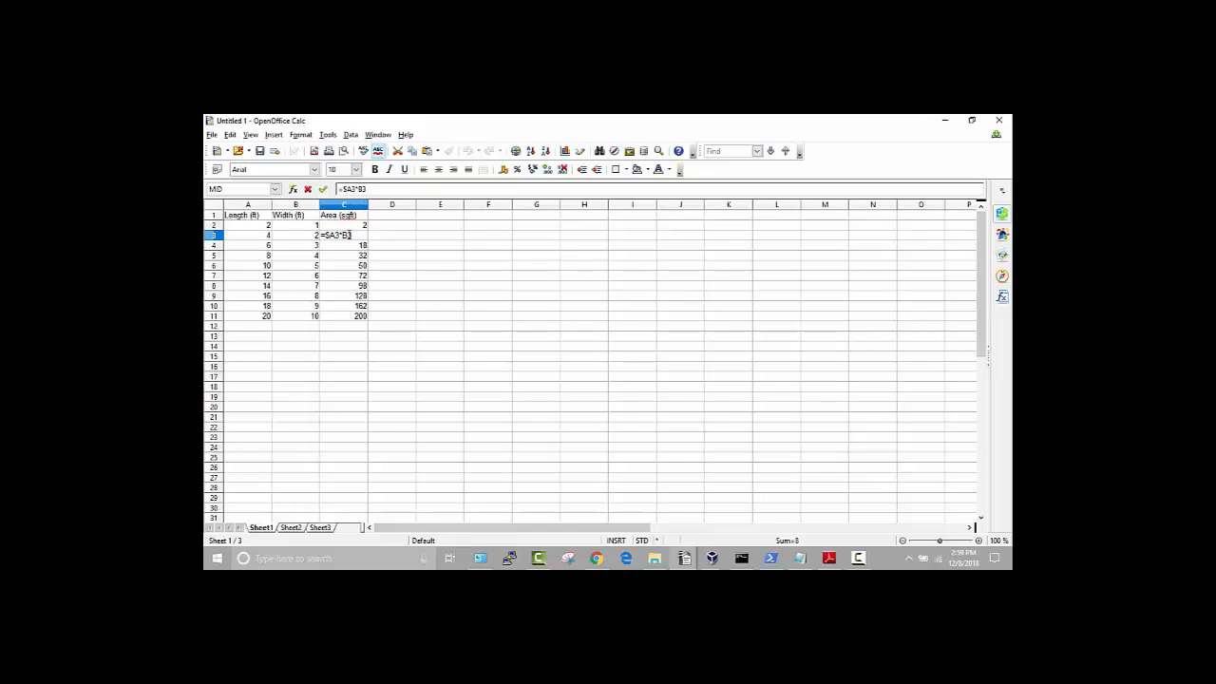
pyautogui.press('BackSpace')
pyautogui.press('Escape')
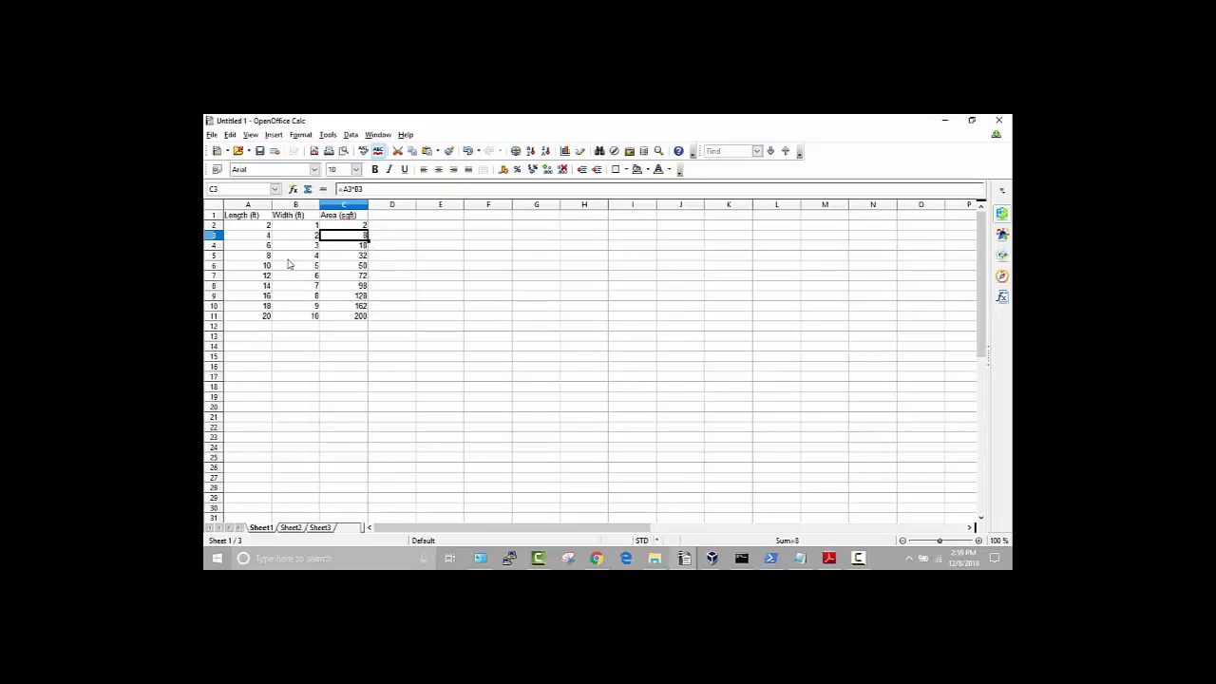
# Lock the length reference in the C2 formula so that it reads =$A$2*B2
pyautogui.click(346, 227)
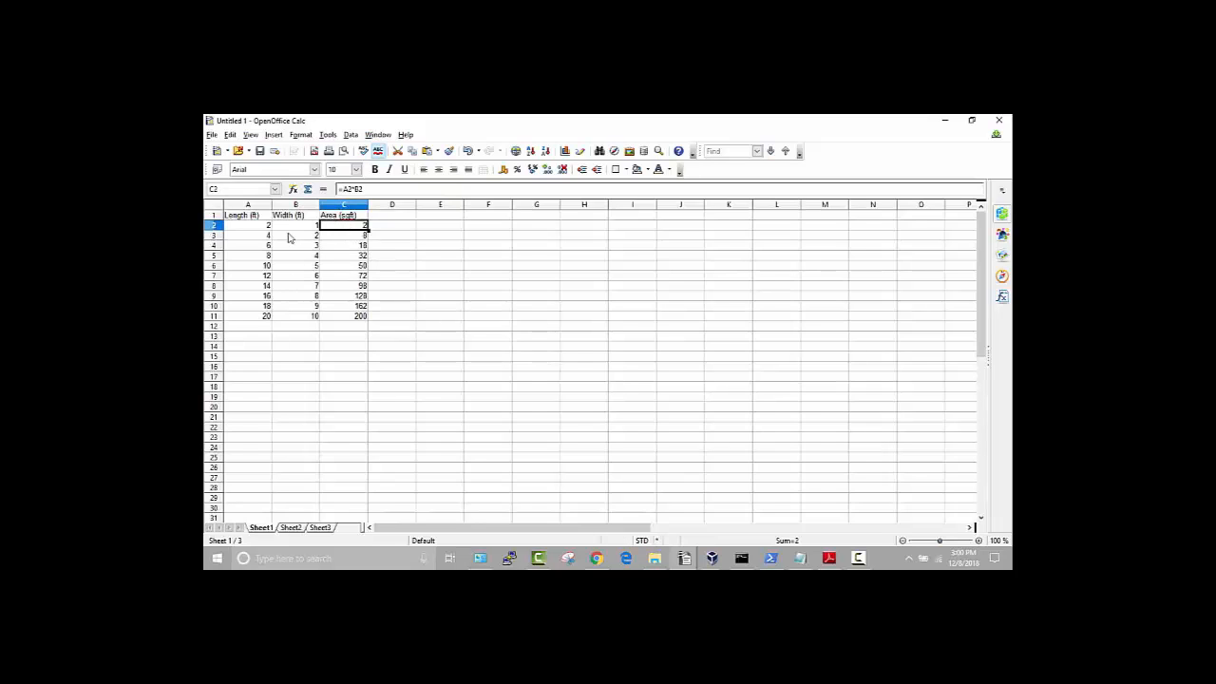
pyautogui.press('F2')
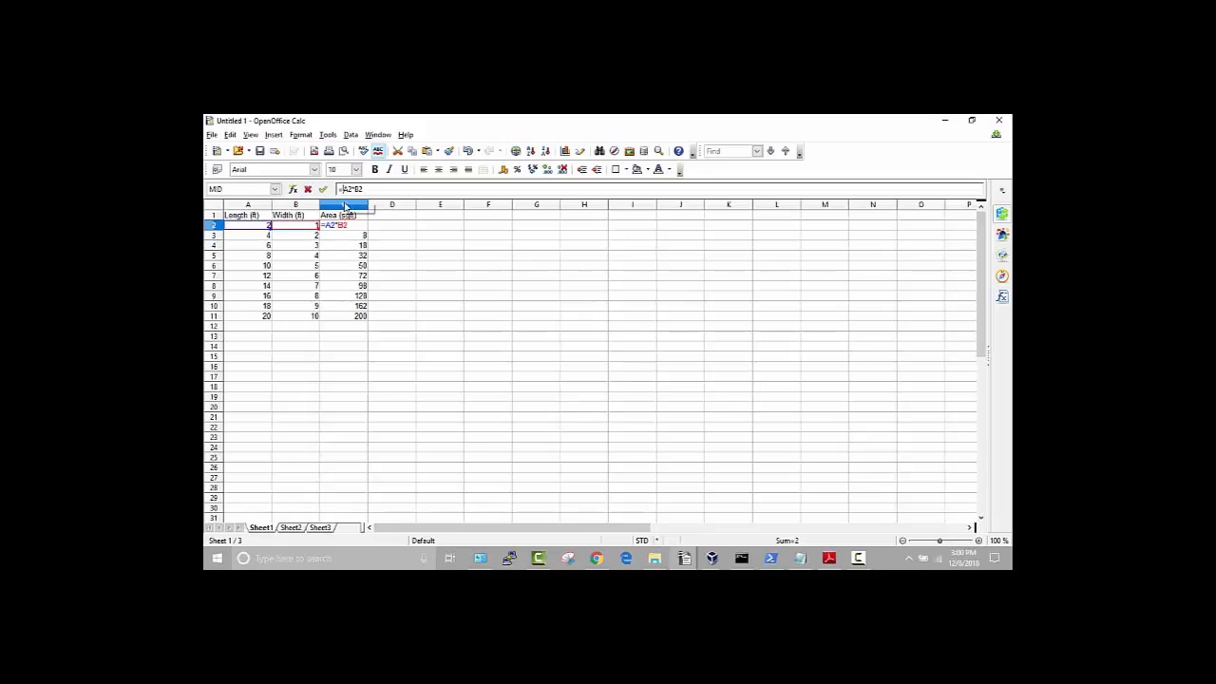
pyautogui.write('$')
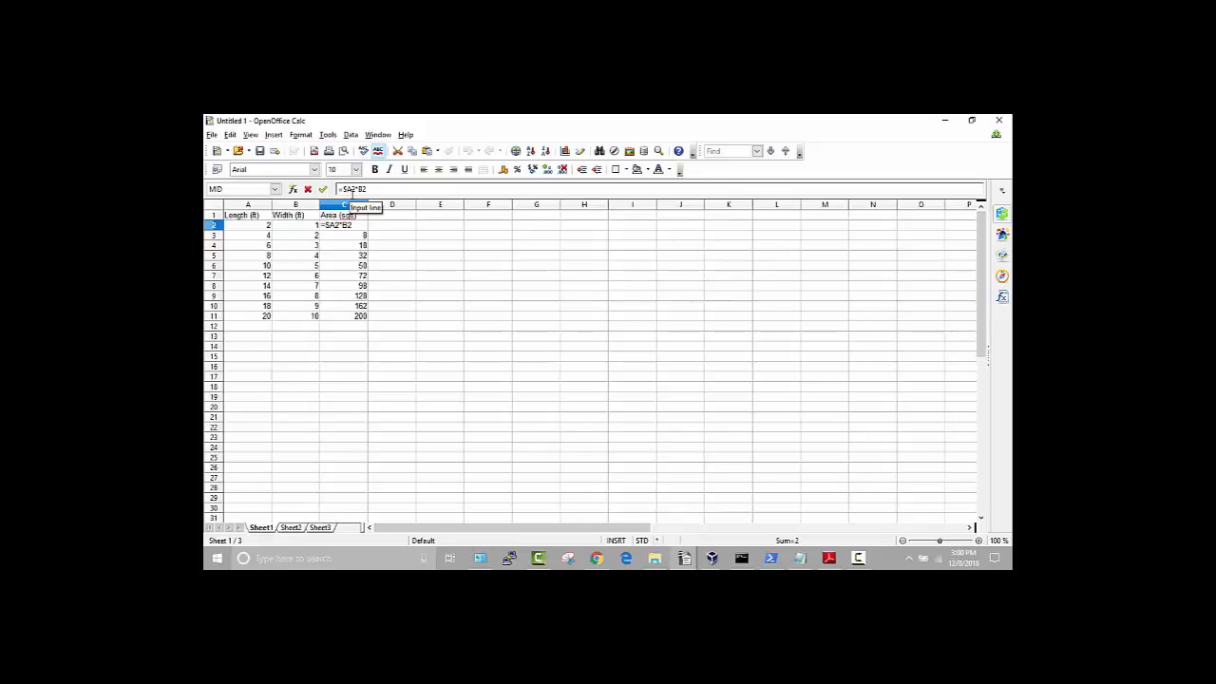
pyautogui.click(353, 191)
pyautogui.write('$')
pyautogui.press('Return')
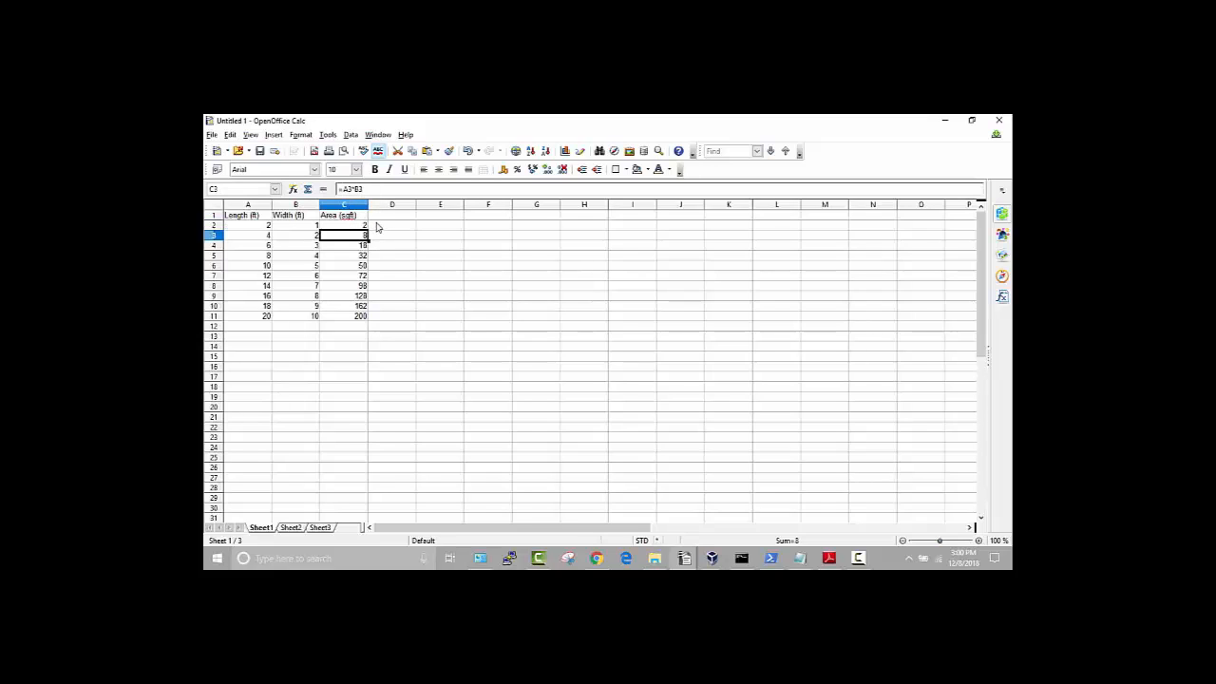
# Fill the locked formula from C2 down to C11 and check the formula in C11 against the length in A2
pyautogui.click(354, 226)
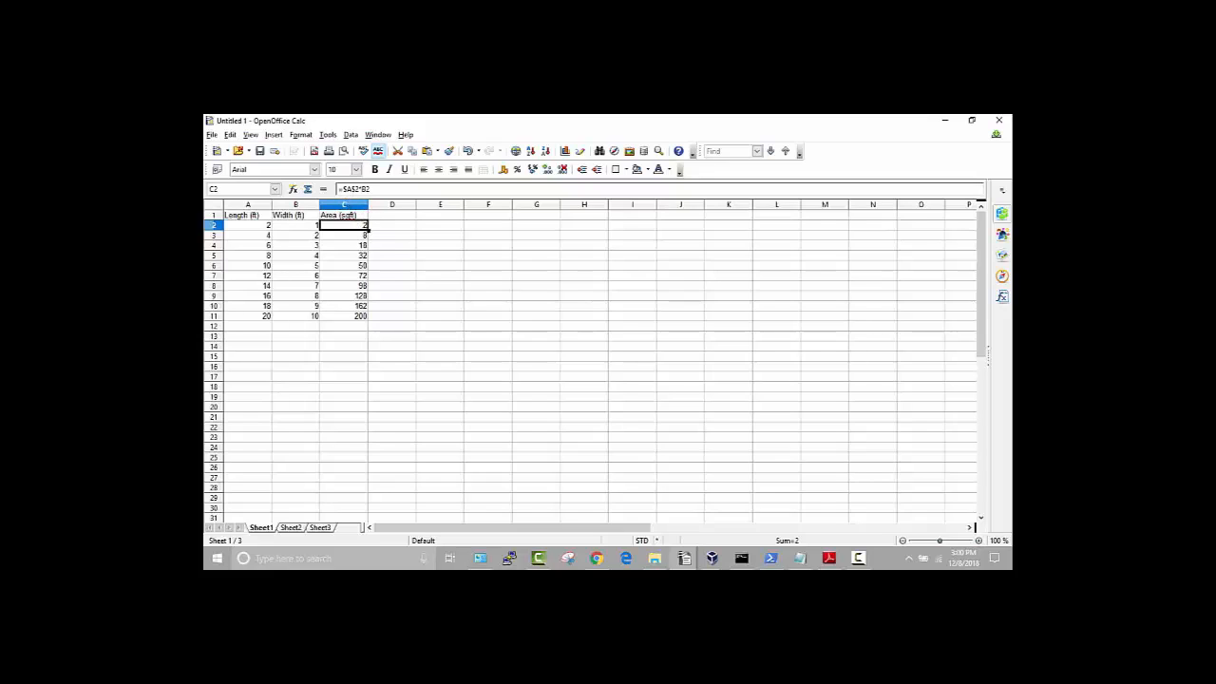
pyautogui.moveTo(367, 231); pyautogui.dragTo(377, 321)
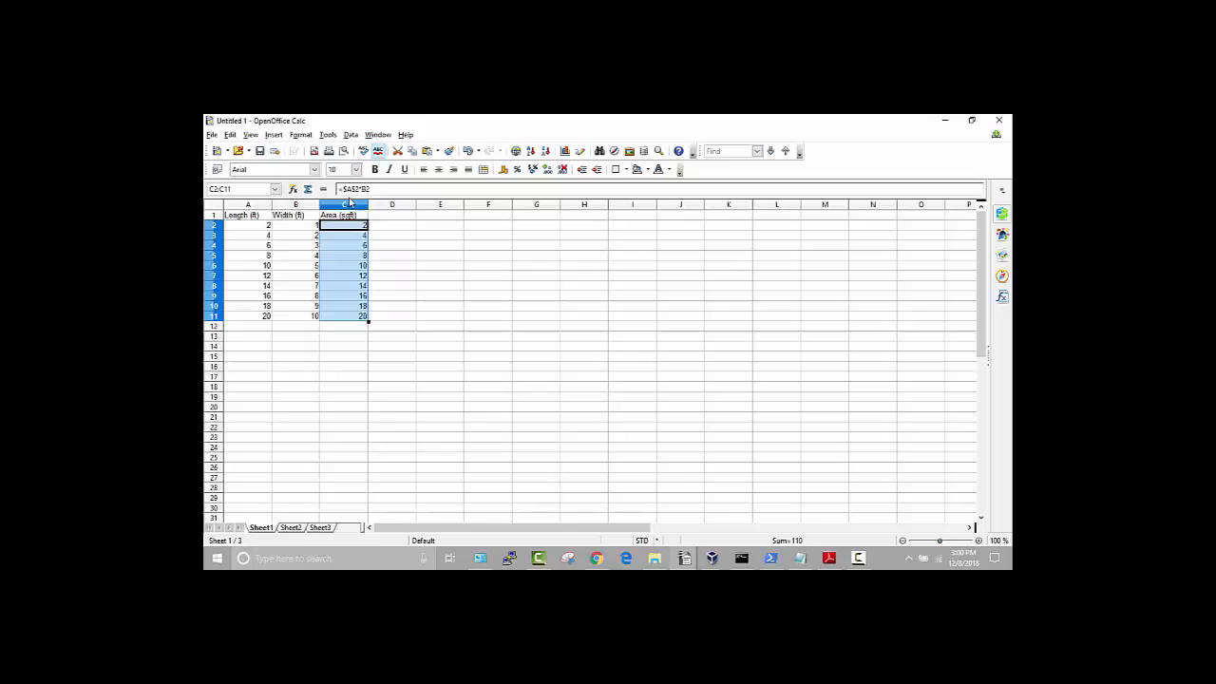
pyautogui.click(342, 317)
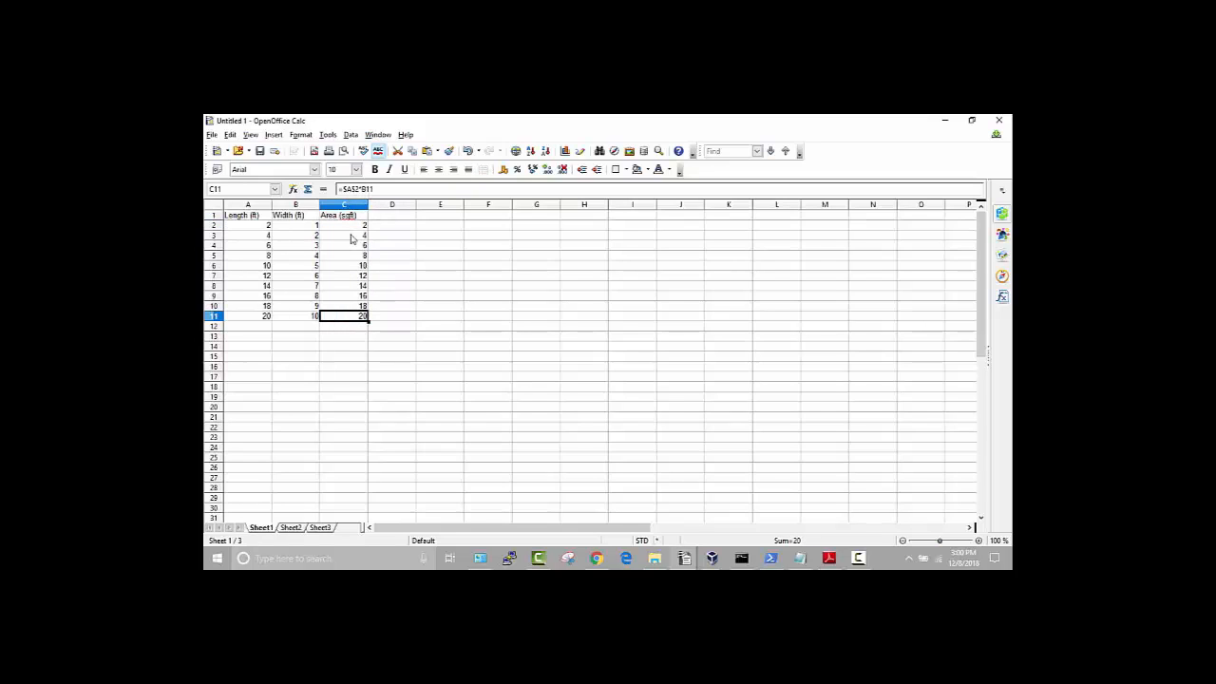
pyautogui.click(255, 228)
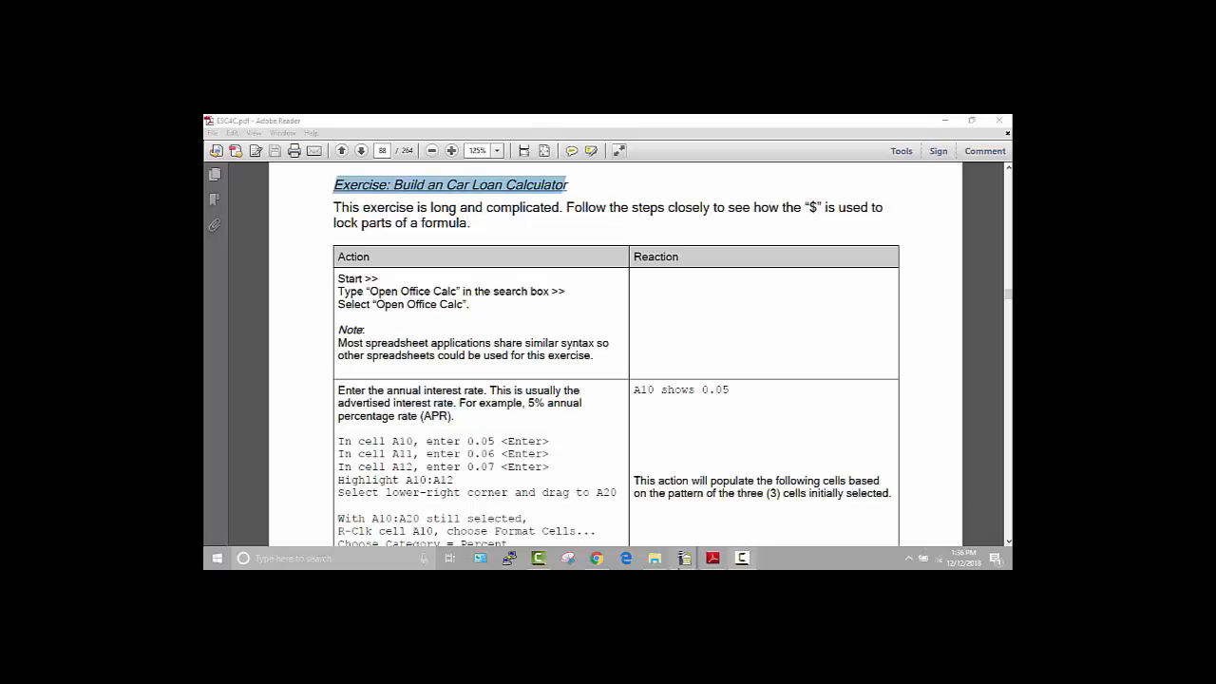
# Switch to the Section12_CarLoanCalculator.ods spreadsheet in OpenOffice Calc and enter the interest rate 0.05 in A10 of Sheet2
pyautogui.moveTo(683, 560)
pyautogui.click(951, 504)
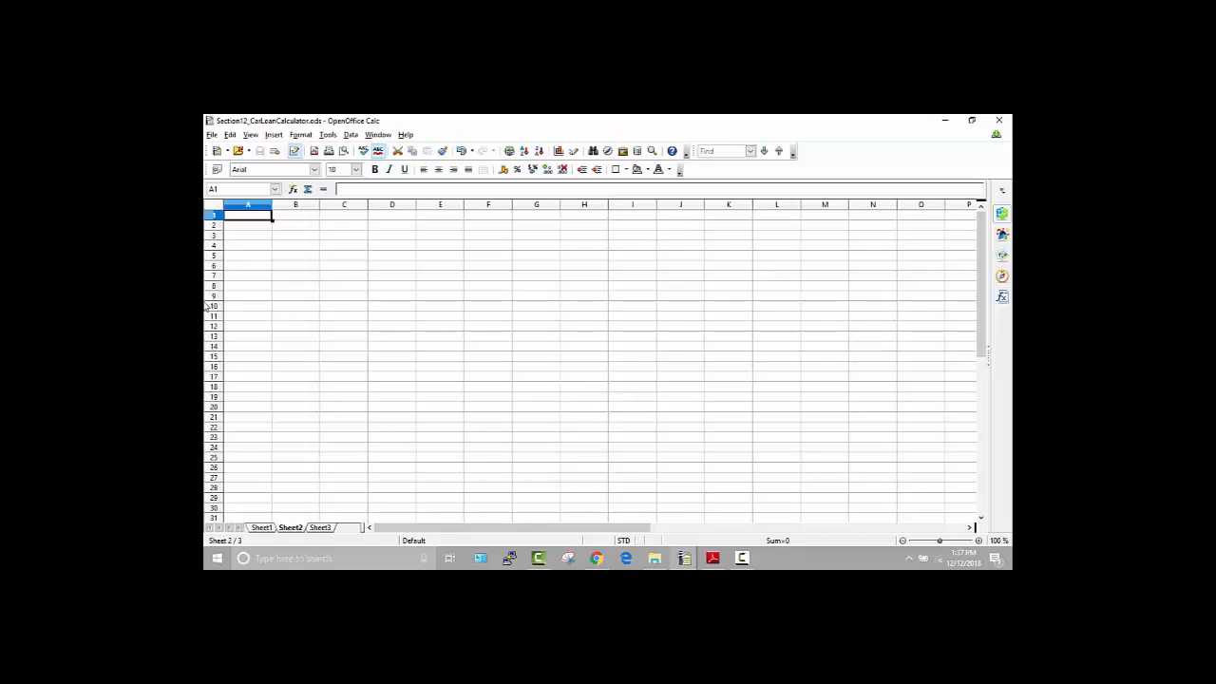
pyautogui.click(234, 308)
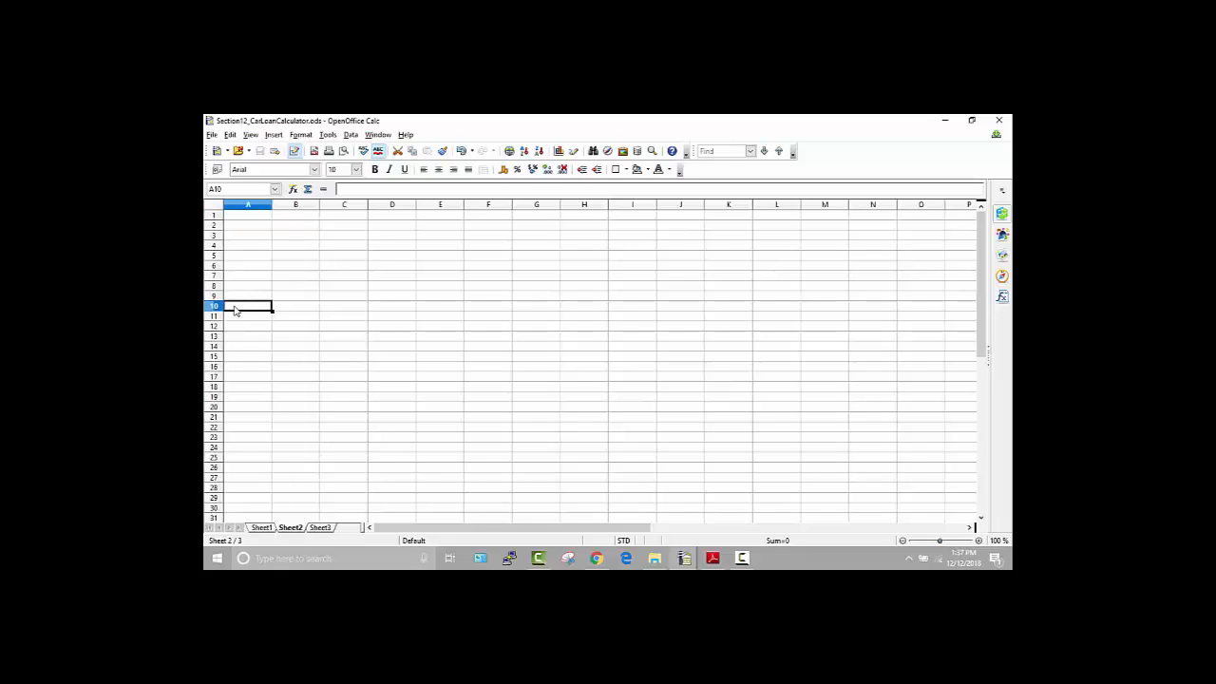
pyautogui.write('.05')
pyautogui.press('BackSpace')
pyautogui.press('BackSpace')
pyautogui.write('.05')
pyautogui.press('Return')
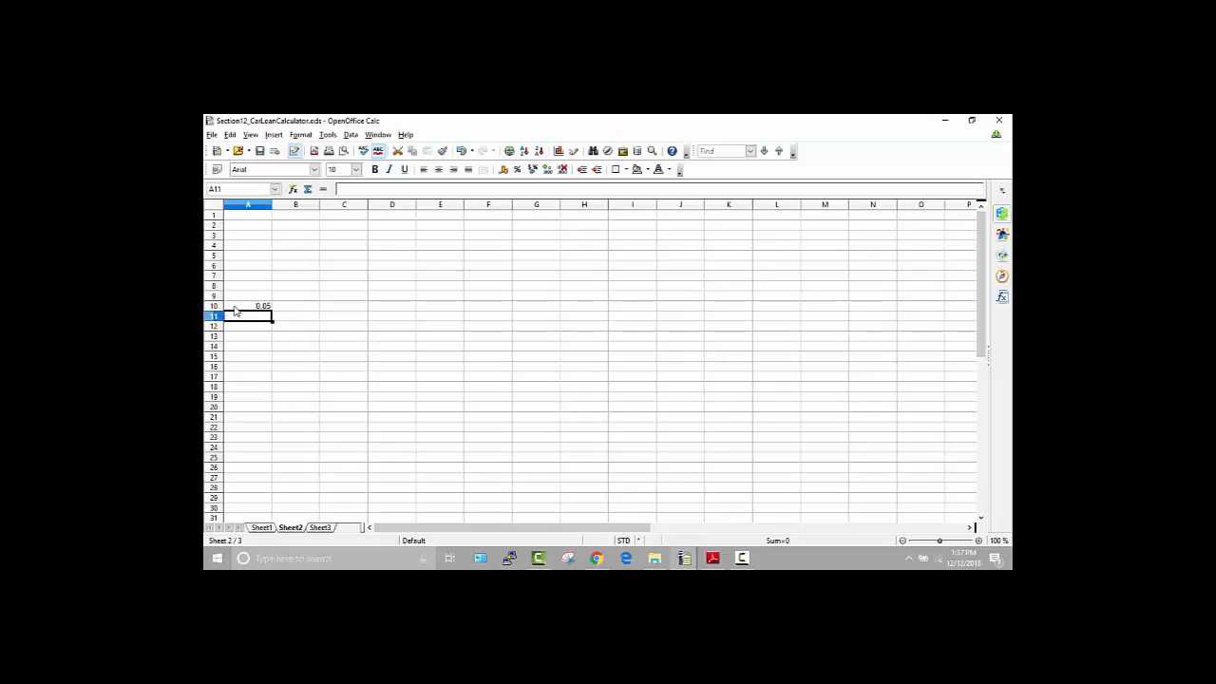
# Enter 0.06 in A11 and 0.07 in A12, and extend the A10:A12 pattern down to A20
pyautogui.write('0.06')
pyautogui.press('Return')
pyautogui.write('0')
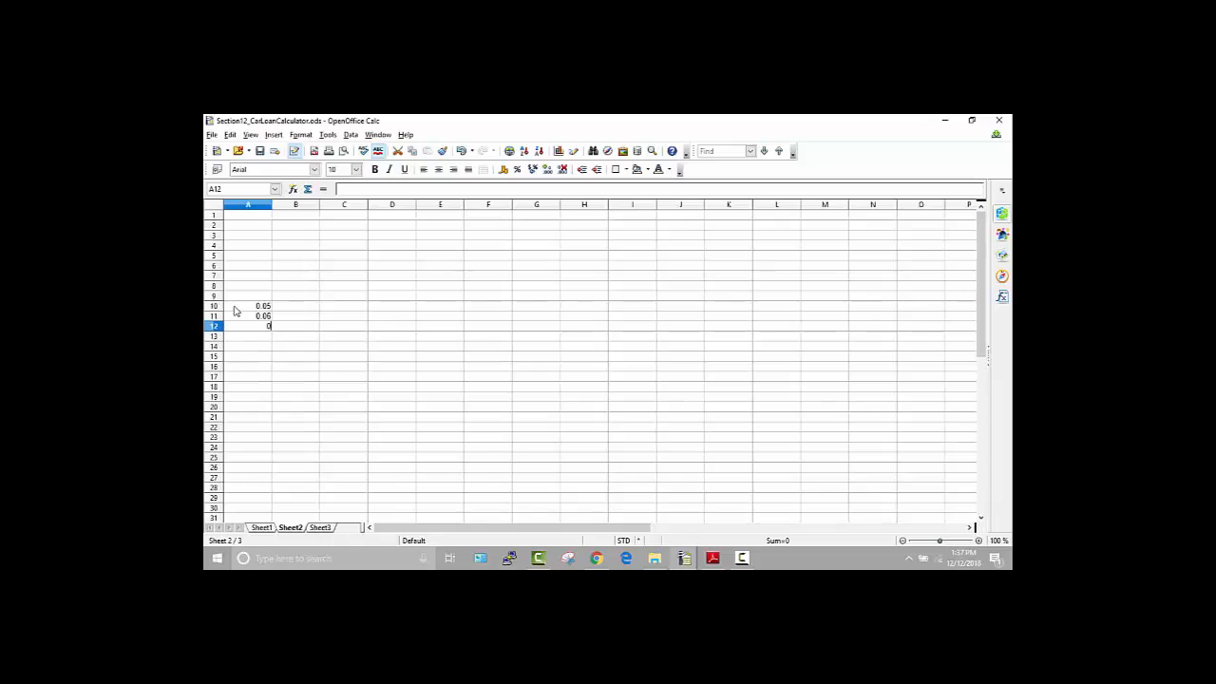
pyautogui.write('.07')
pyautogui.press('Return')
pyautogui.moveTo(256, 306); pyautogui.dragTo(268, 328)
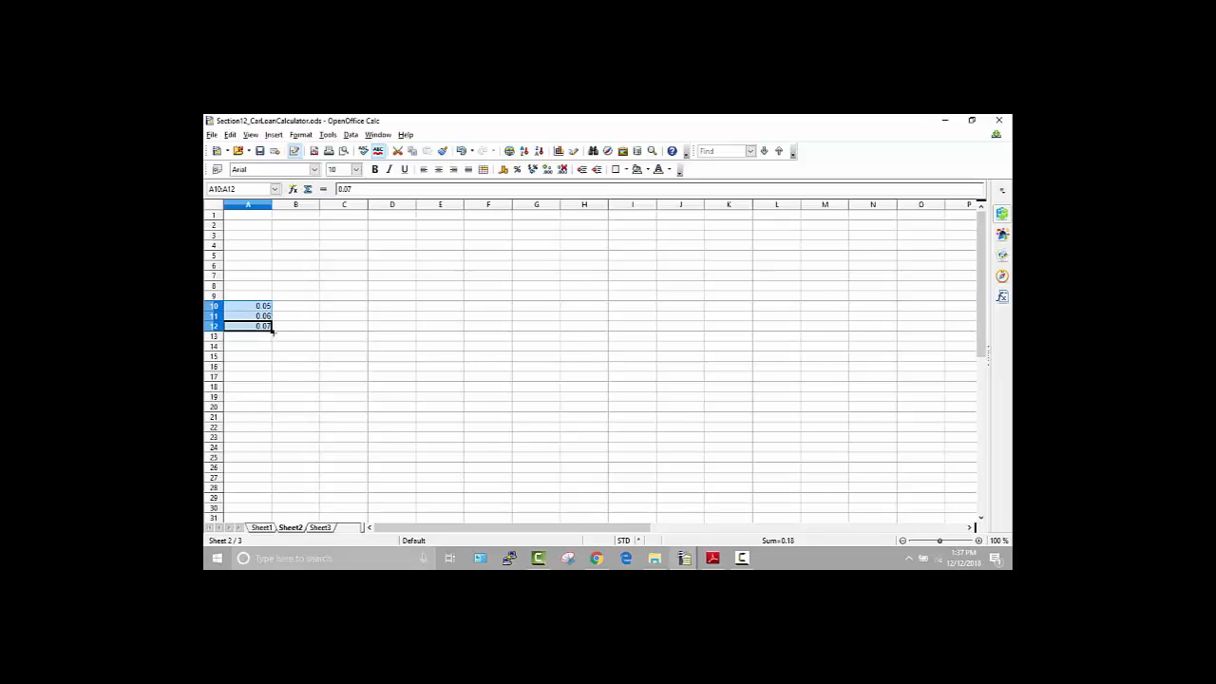
pyautogui.moveTo(271, 327); pyautogui.dragTo(272, 413)
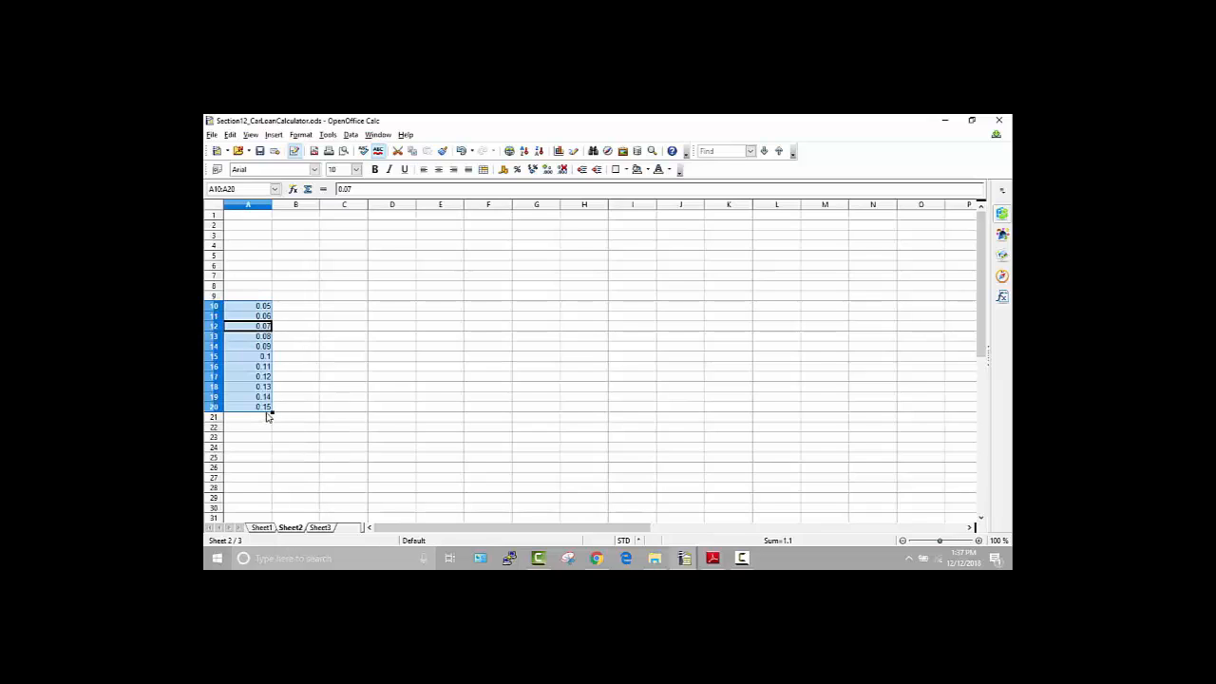
# Format the interest rates in A10:A20 as percentages with two decimal places
pyautogui.rightClick(250, 340)
pyautogui.click(289, 358)
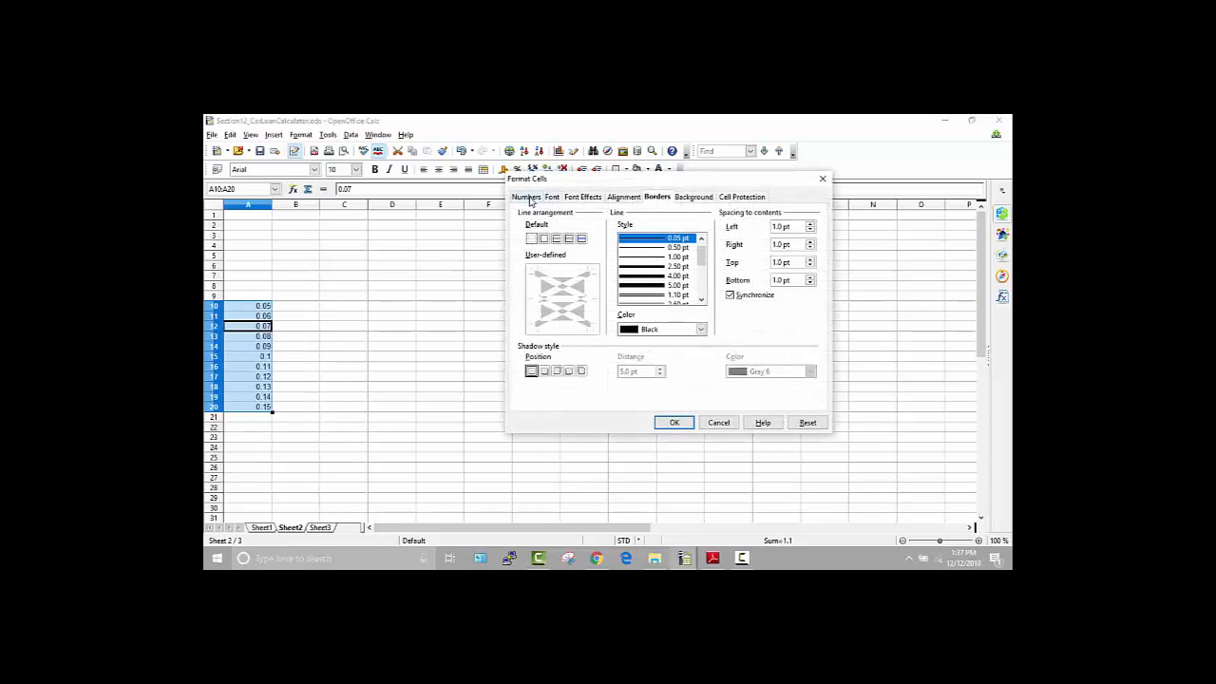
pyautogui.click(527, 197)
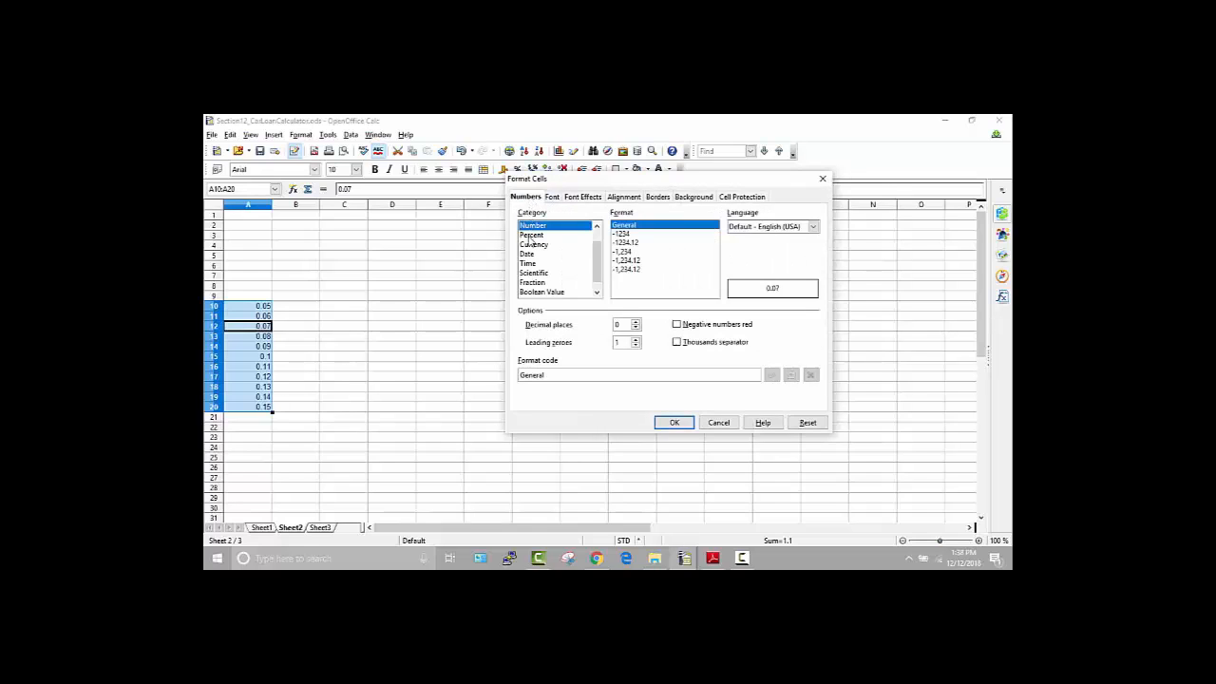
pyautogui.click(531, 235)
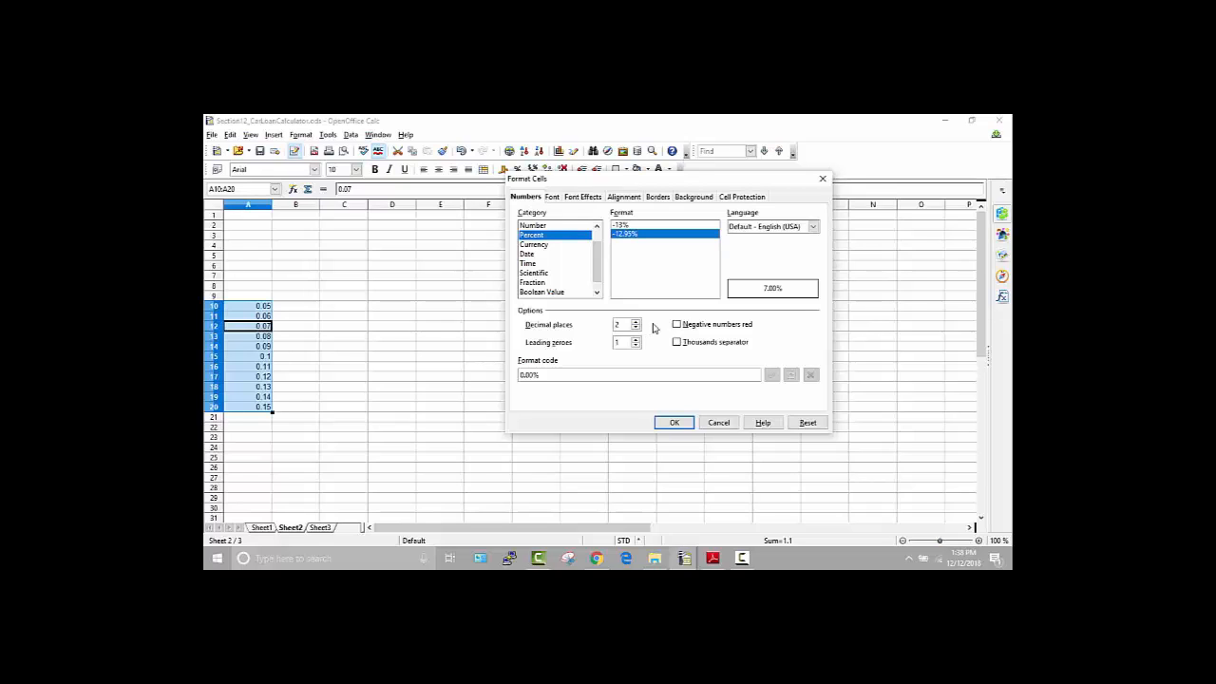
pyautogui.click(673, 424)
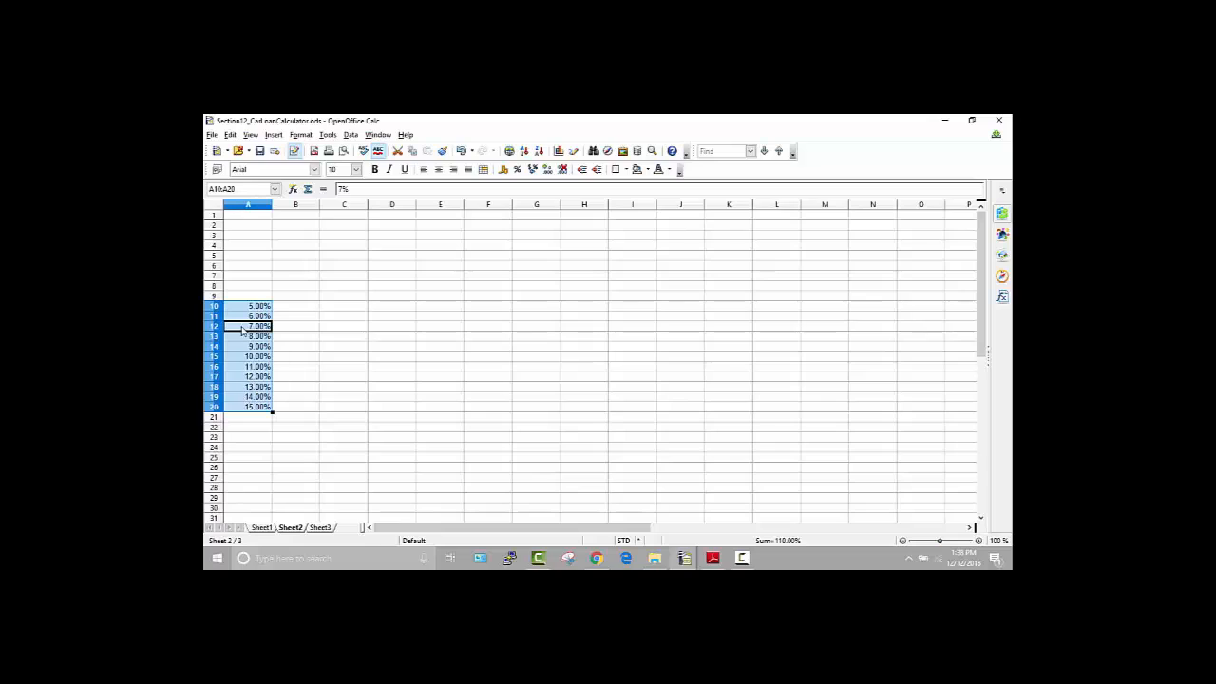
# Label the rate columns with the headings APR in A9, in all capitals, and MPR in B9
pyautogui.click(249, 296)
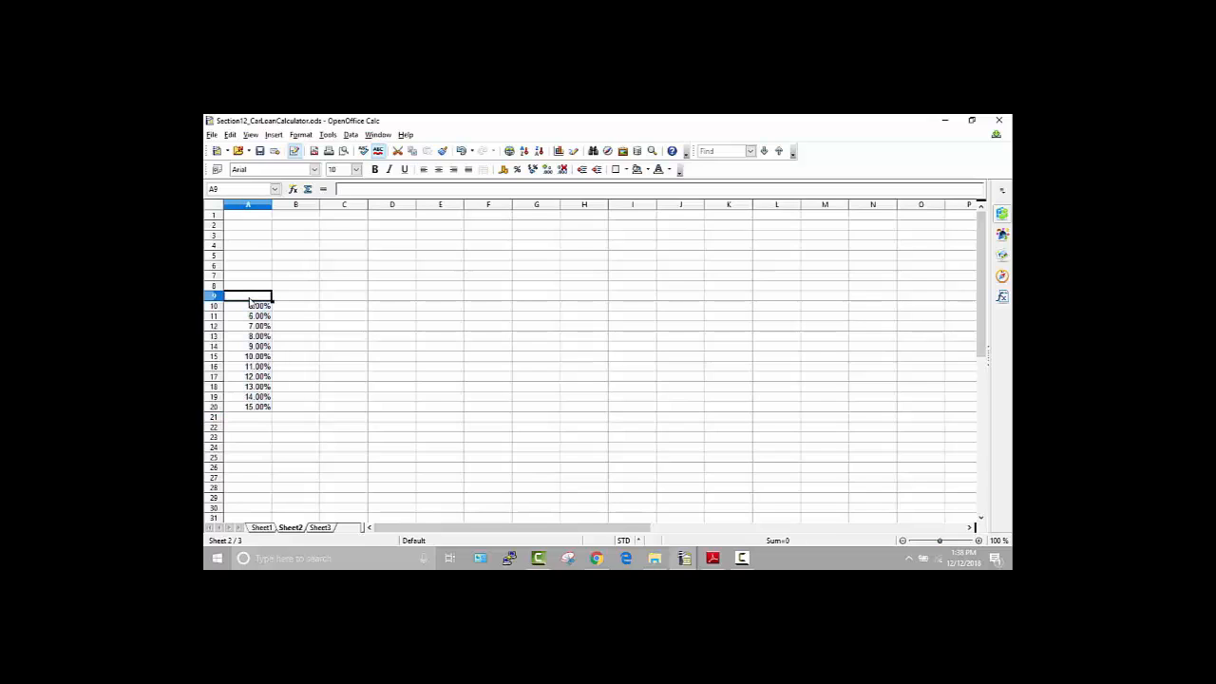
pyautogui.write('APr')
pyautogui.click(296, 301)
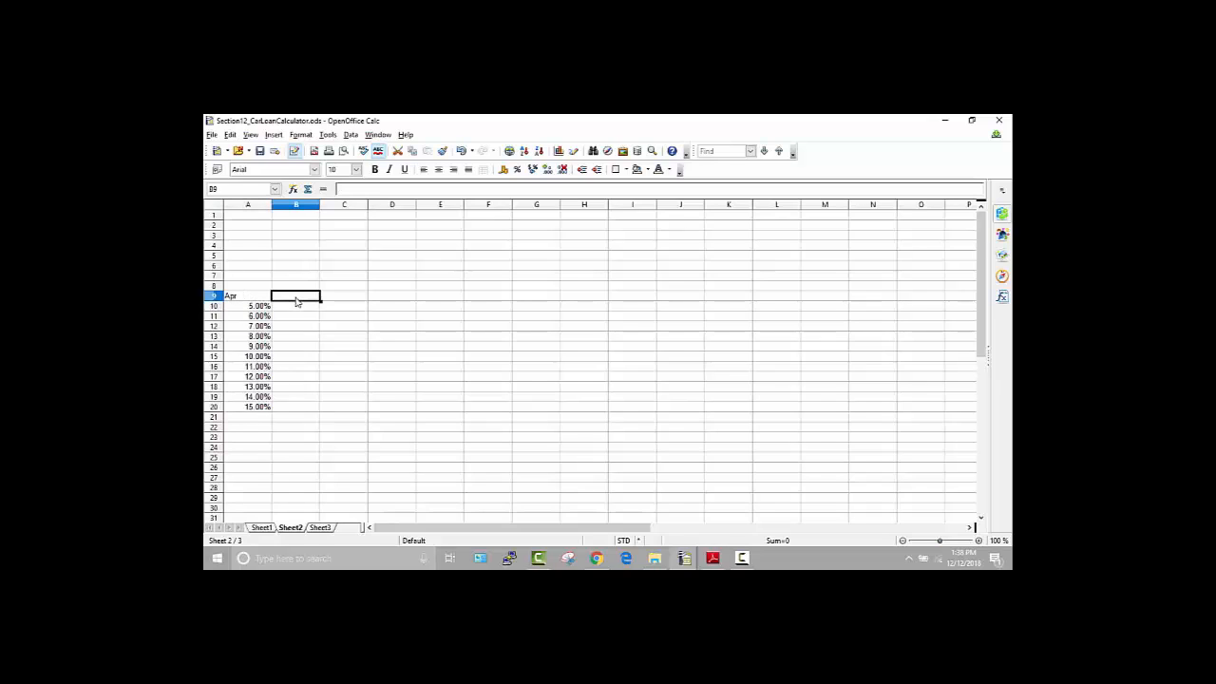
pyautogui.click(245, 299)
pyautogui.write("'")
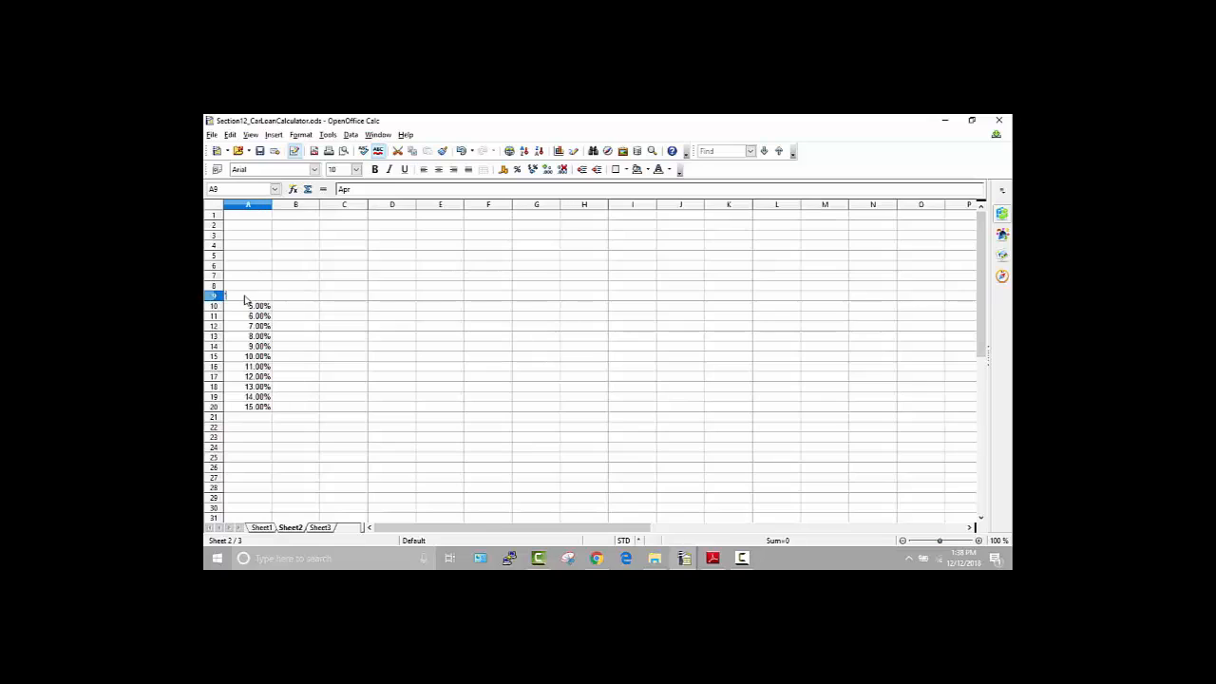
pyautogui.write('ARP')
pyautogui.click(289, 299)
pyautogui.click(237, 300)
pyautogui.write("'APR")
pyautogui.press('Return')
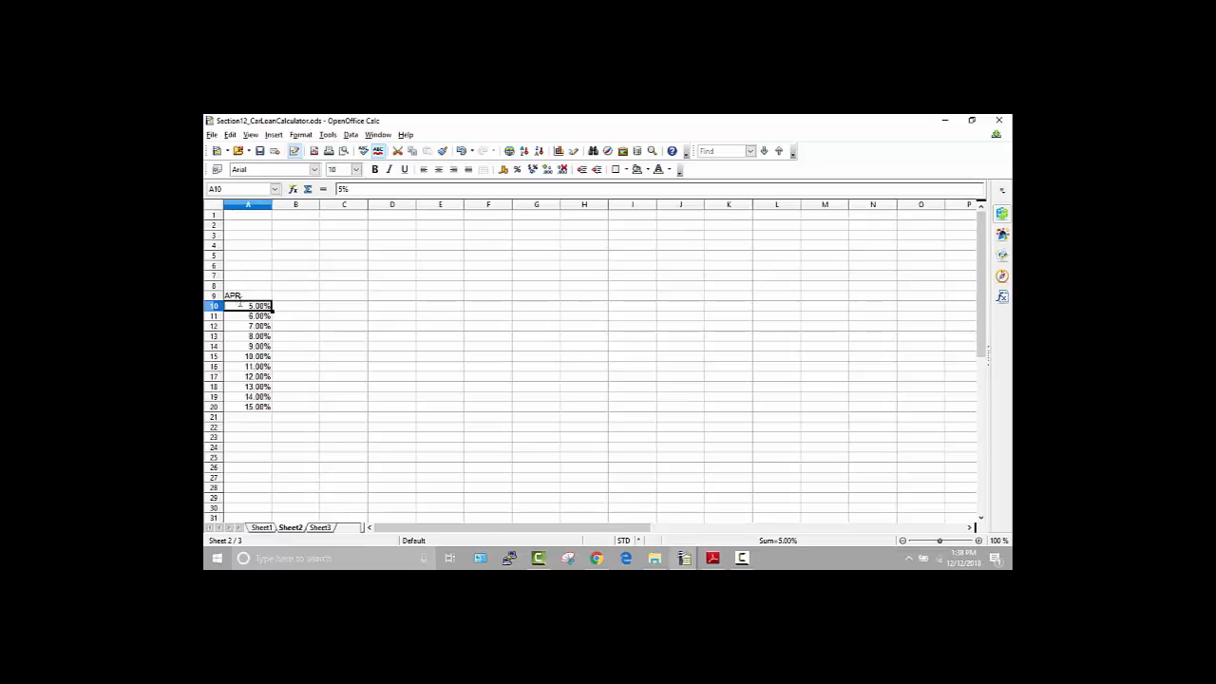
pyautogui.click(293, 299)
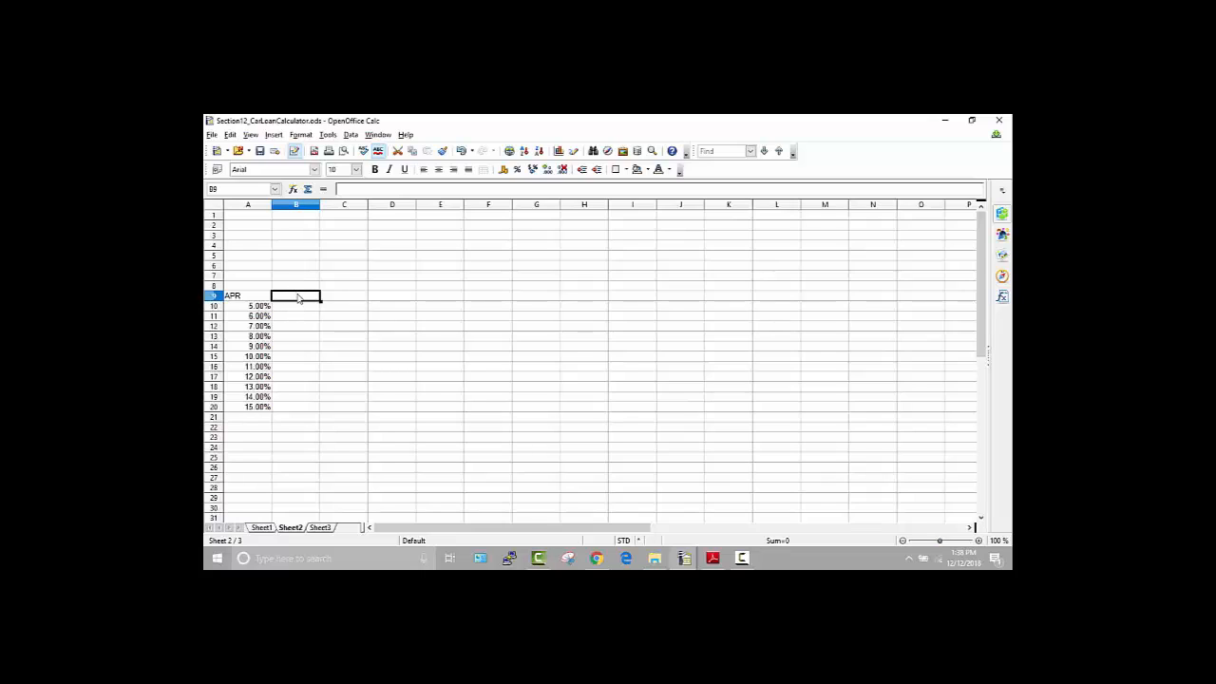
pyautogui.write('MPR')
# Calculate the monthly rate in B10 with the formula =A10/12 and fill it down to B20
pyautogui.click(288, 310)
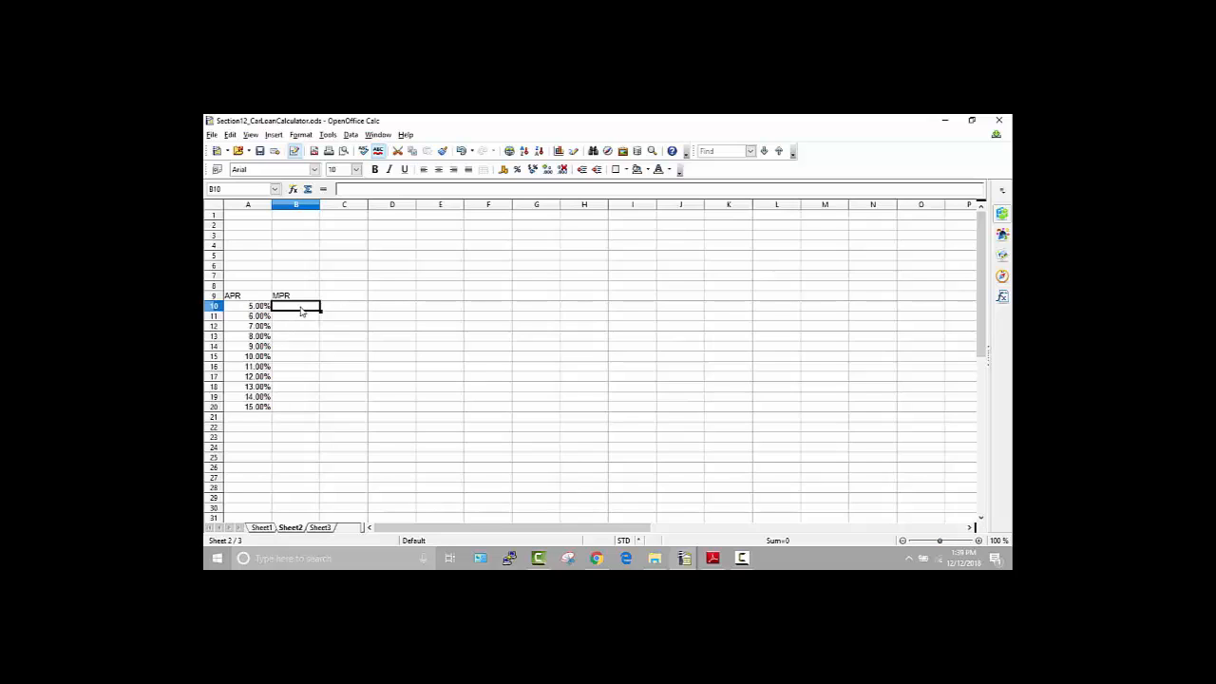
pyautogui.write('=A')
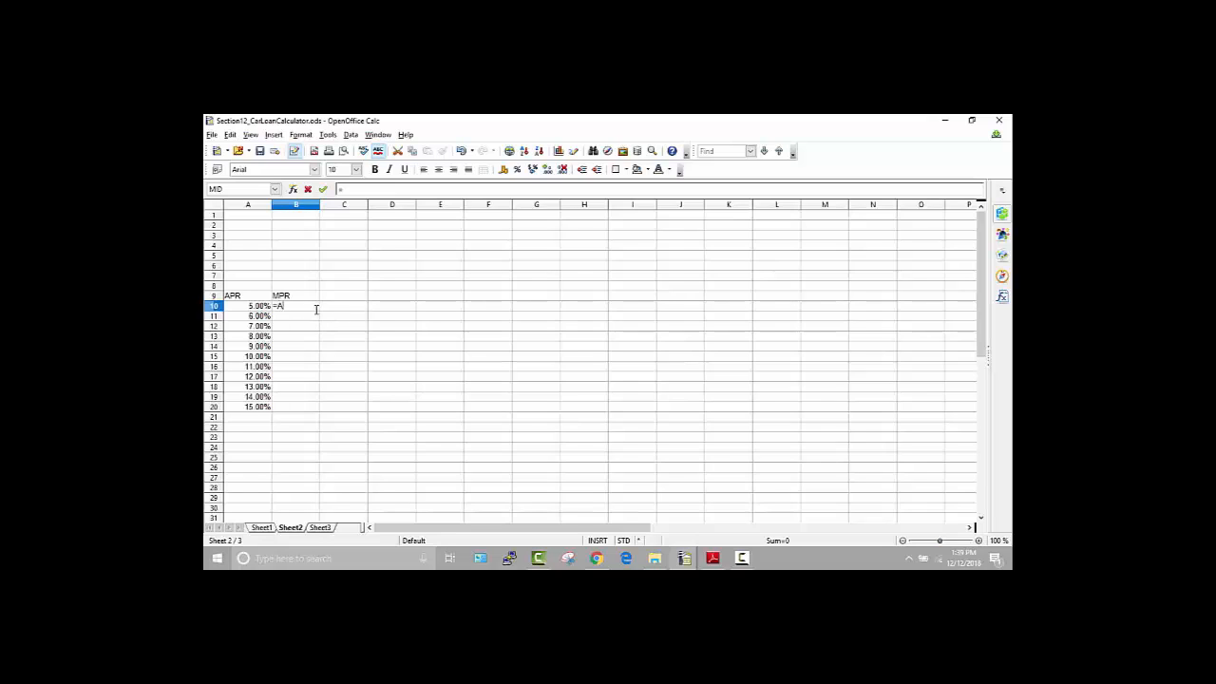
pyautogui.write('10/12')
pyautogui.press('Return')
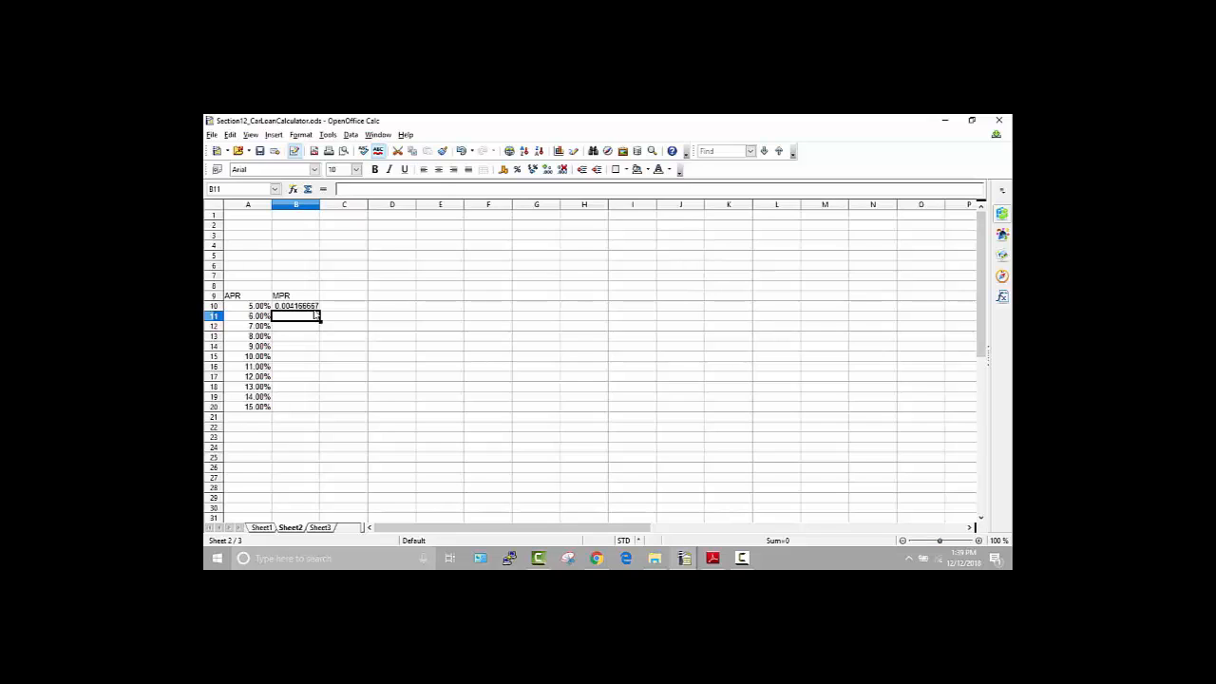
pyautogui.click(314, 306)
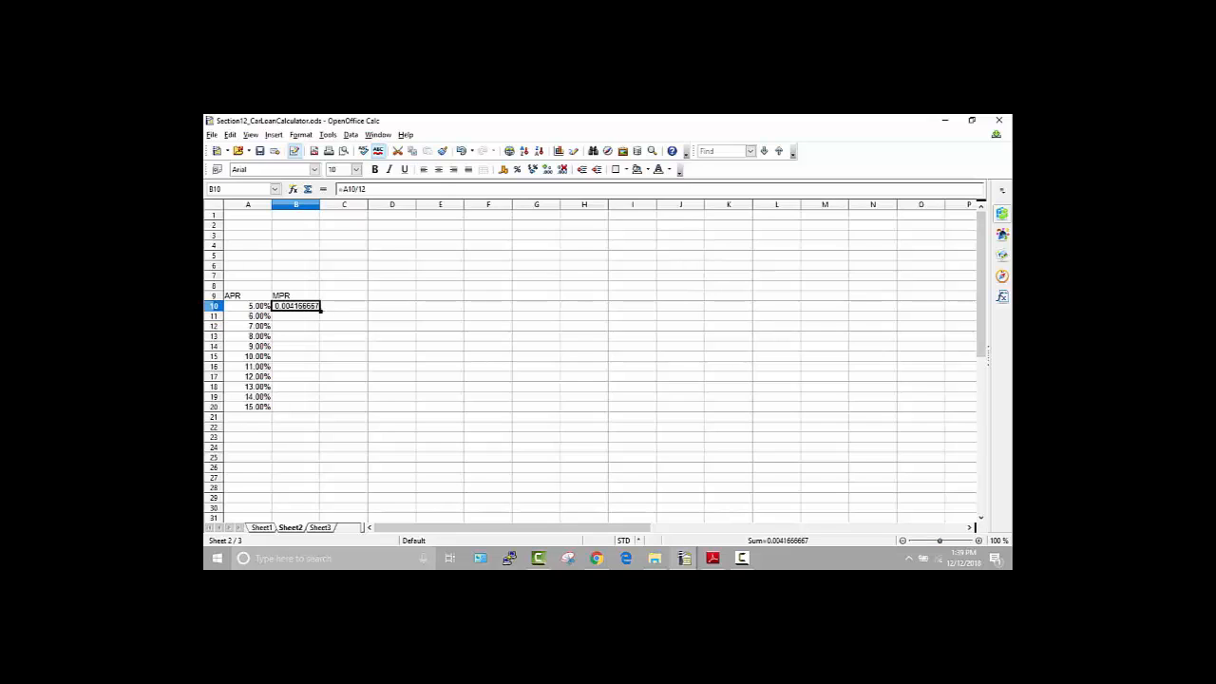
pyautogui.moveTo(320, 310); pyautogui.dragTo(318, 412)
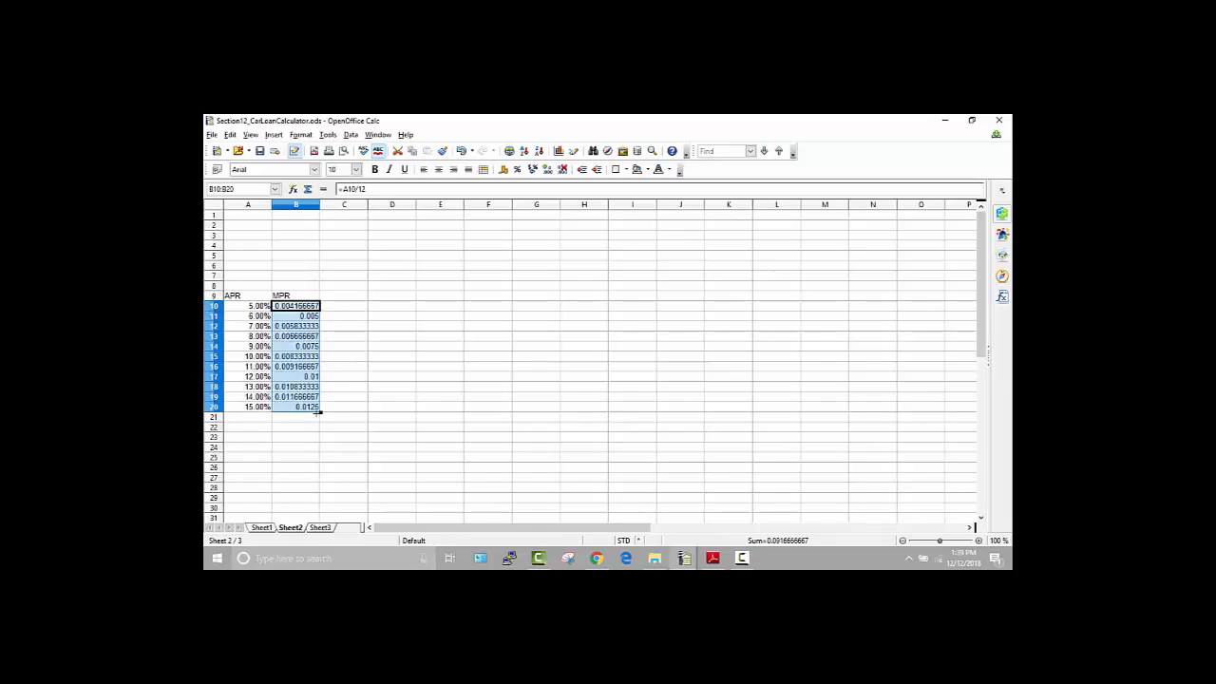
# Format the monthly rates in B10:B20 as percentages with two decimal places
pyautogui.rightClick(307, 353)
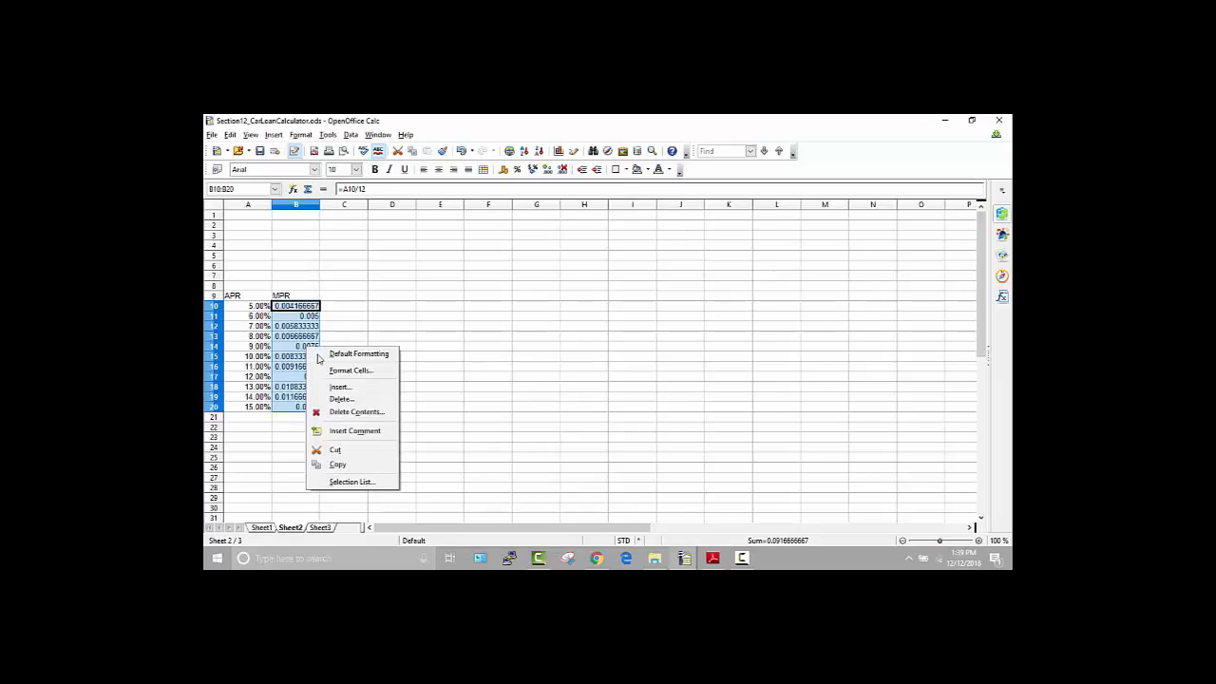
pyautogui.click(356, 377)
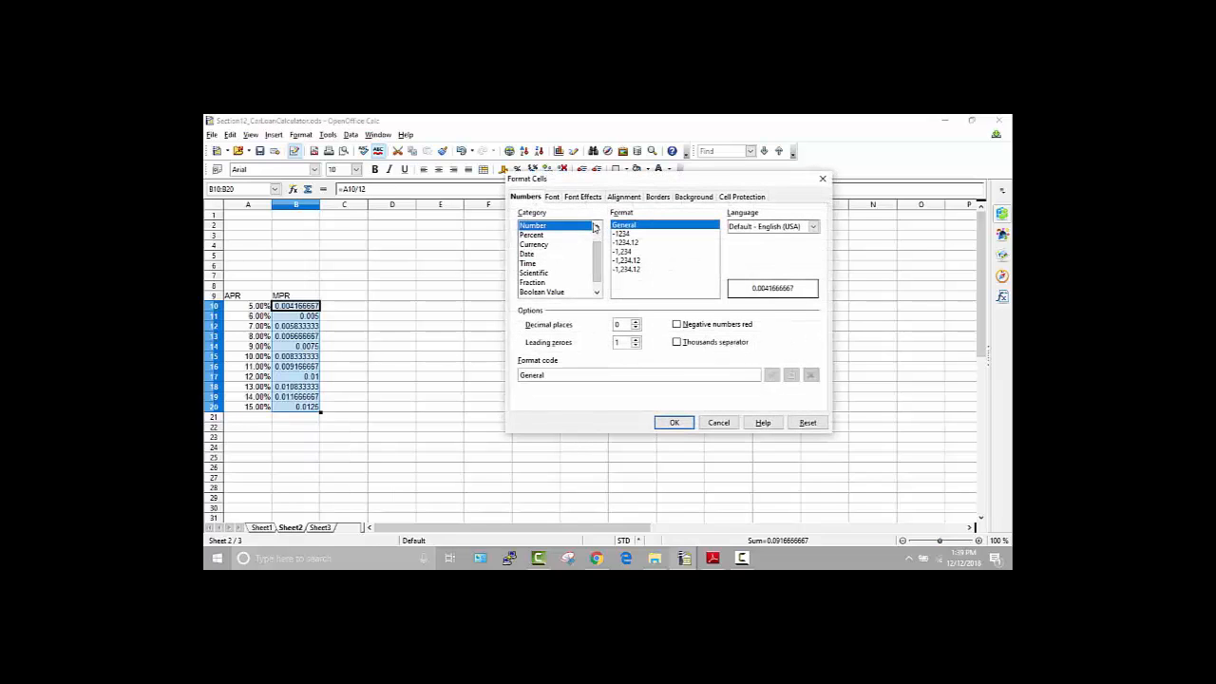
pyautogui.click(542, 235)
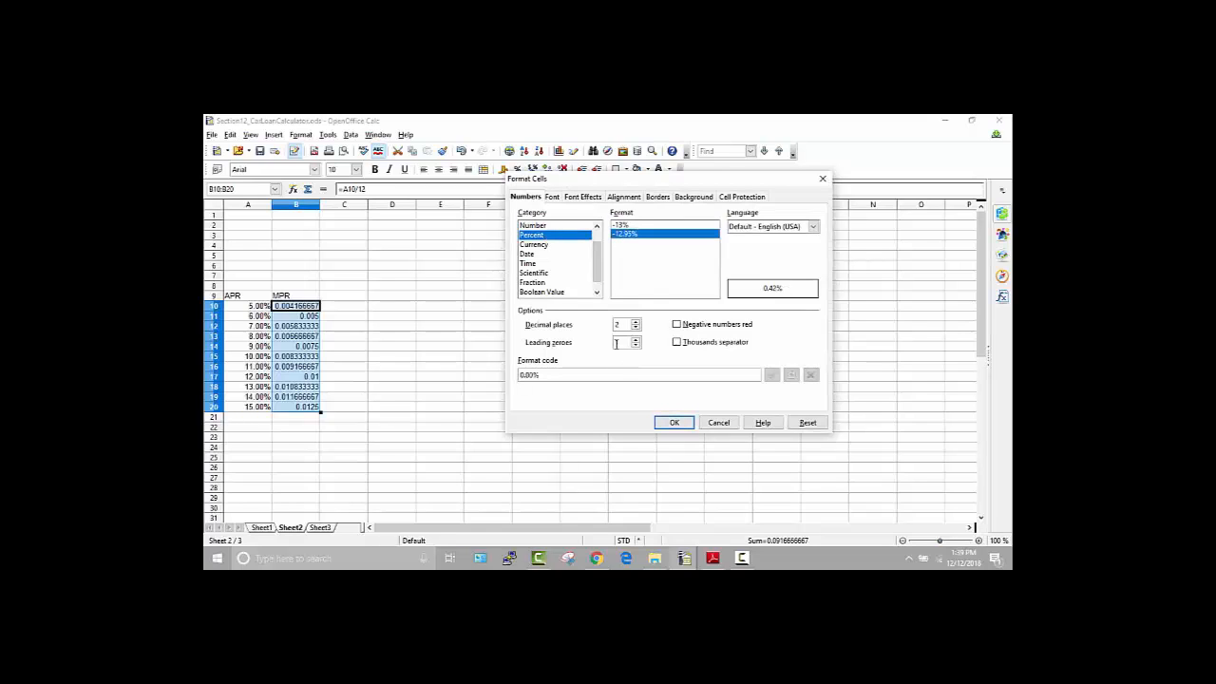
pyautogui.click(675, 423)
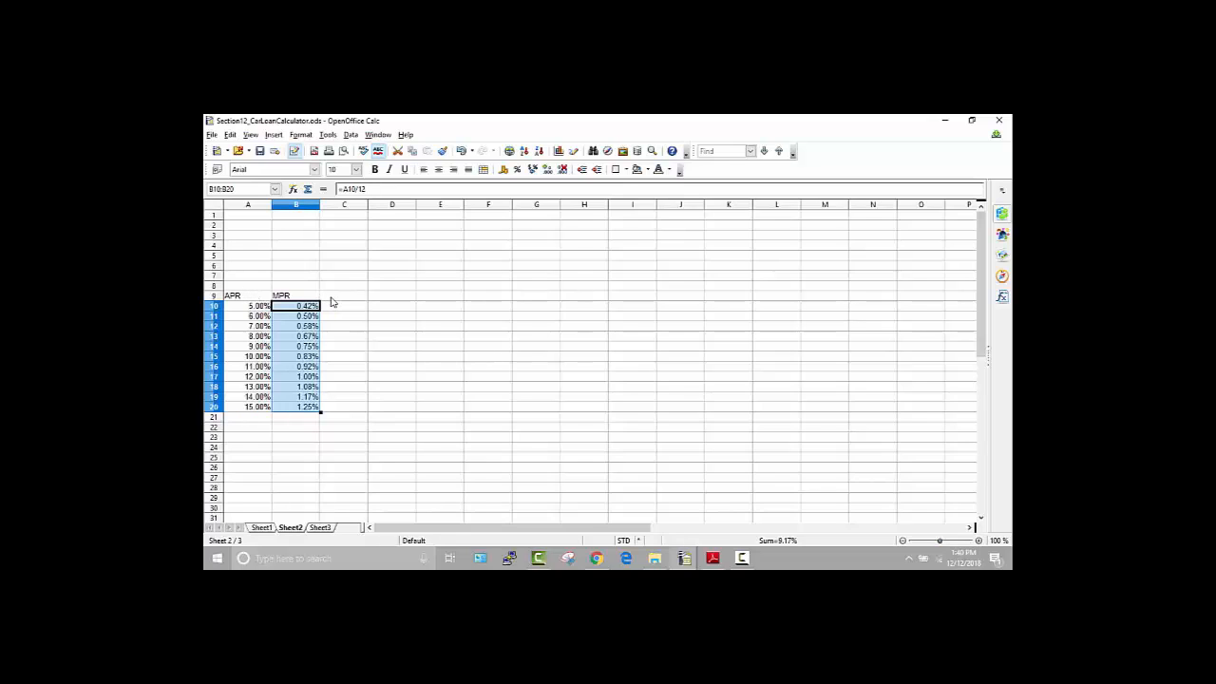
# Enter the loan amounts 10000, 15000 and 20000 in C9:E9 and extend the pattern across to H9
pyautogui.click(338, 297)
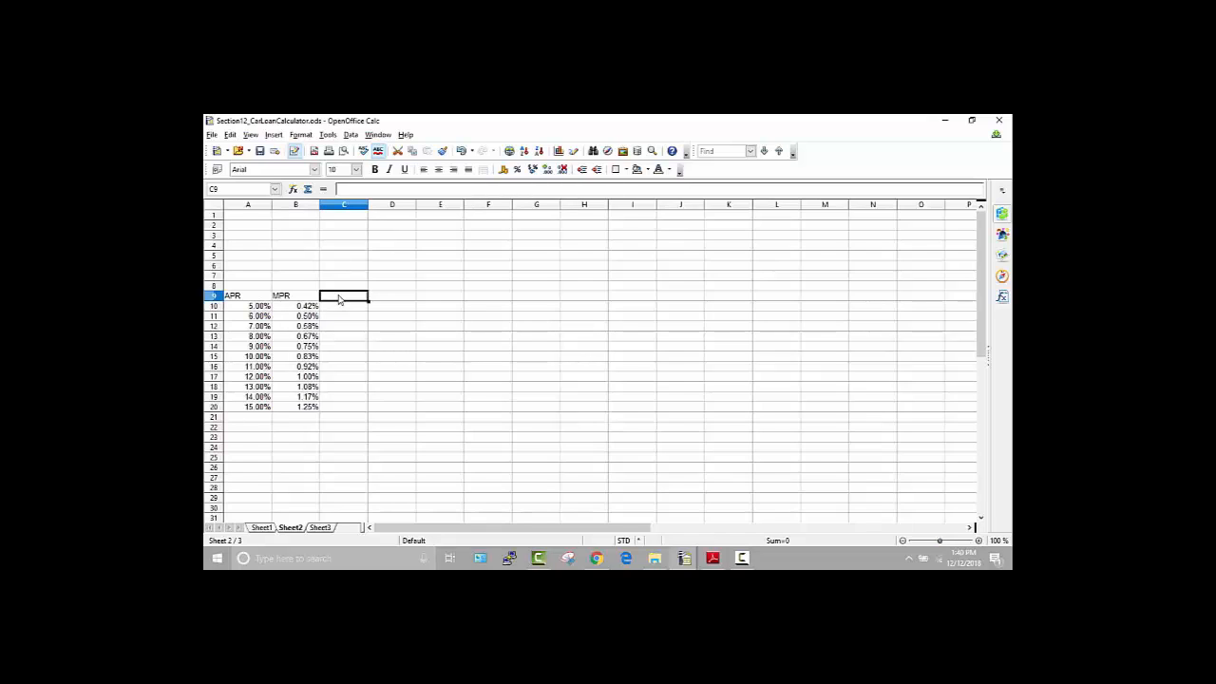
pyautogui.write('10000')
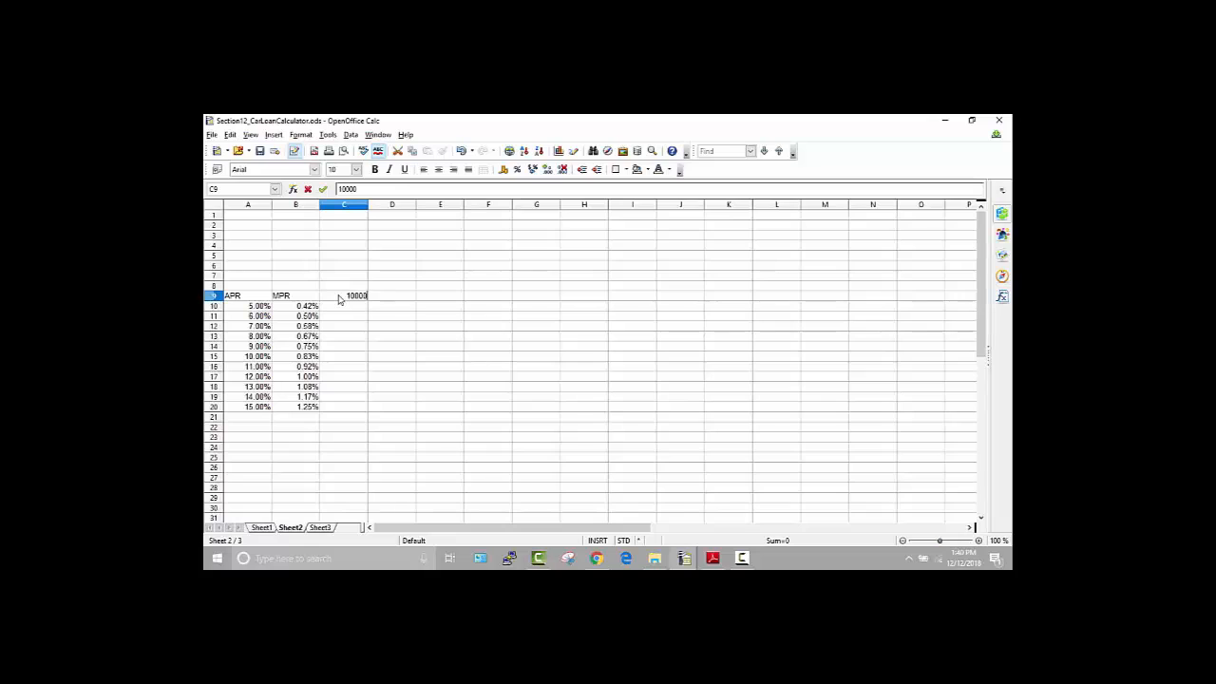
pyautogui.press('Tab')
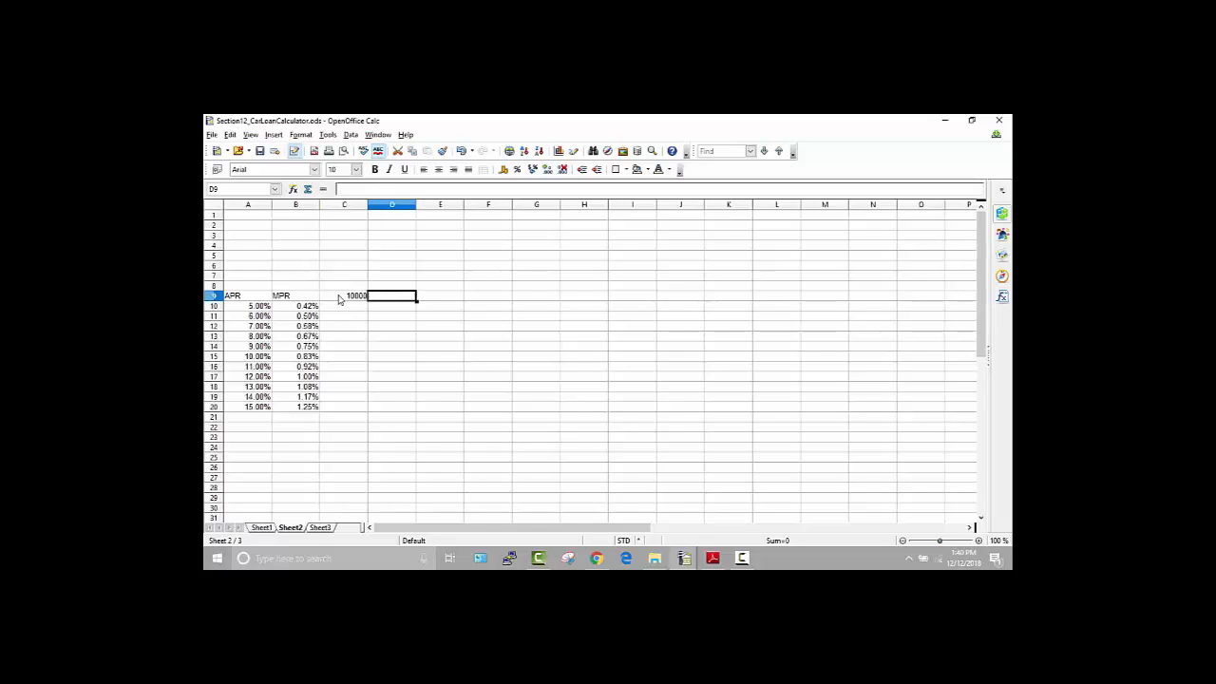
pyautogui.write('1500')
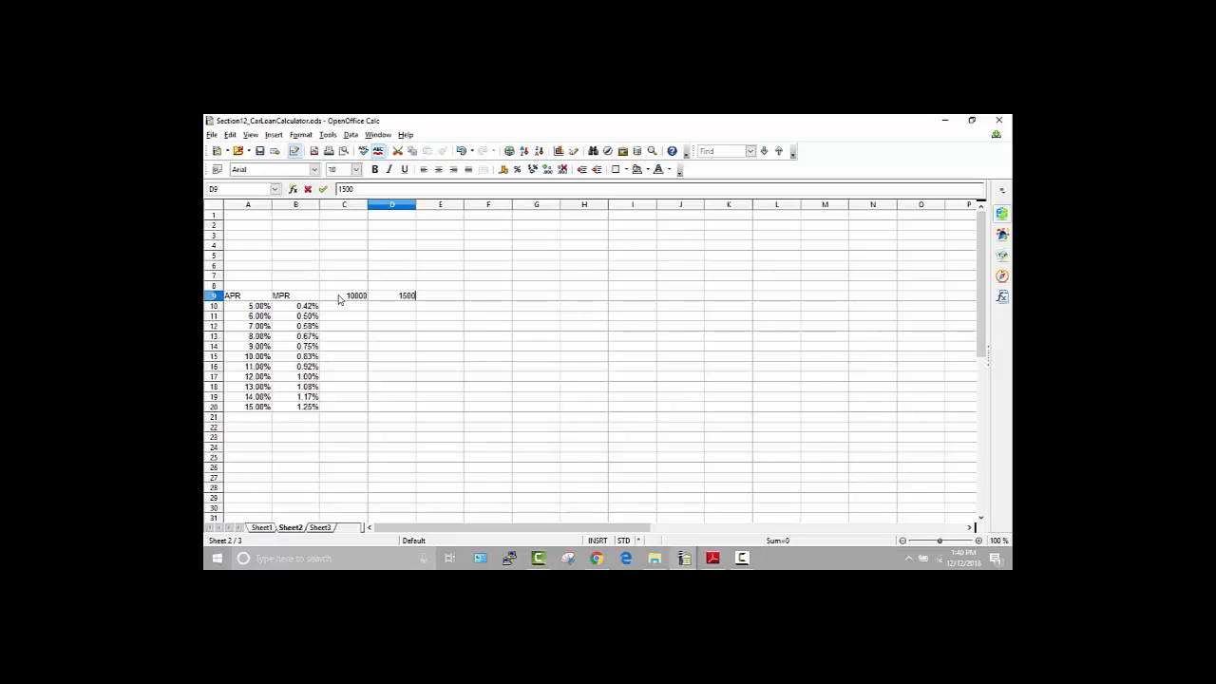
pyautogui.write('0')
pyautogui.press('Tab')
pyautogui.write('2')
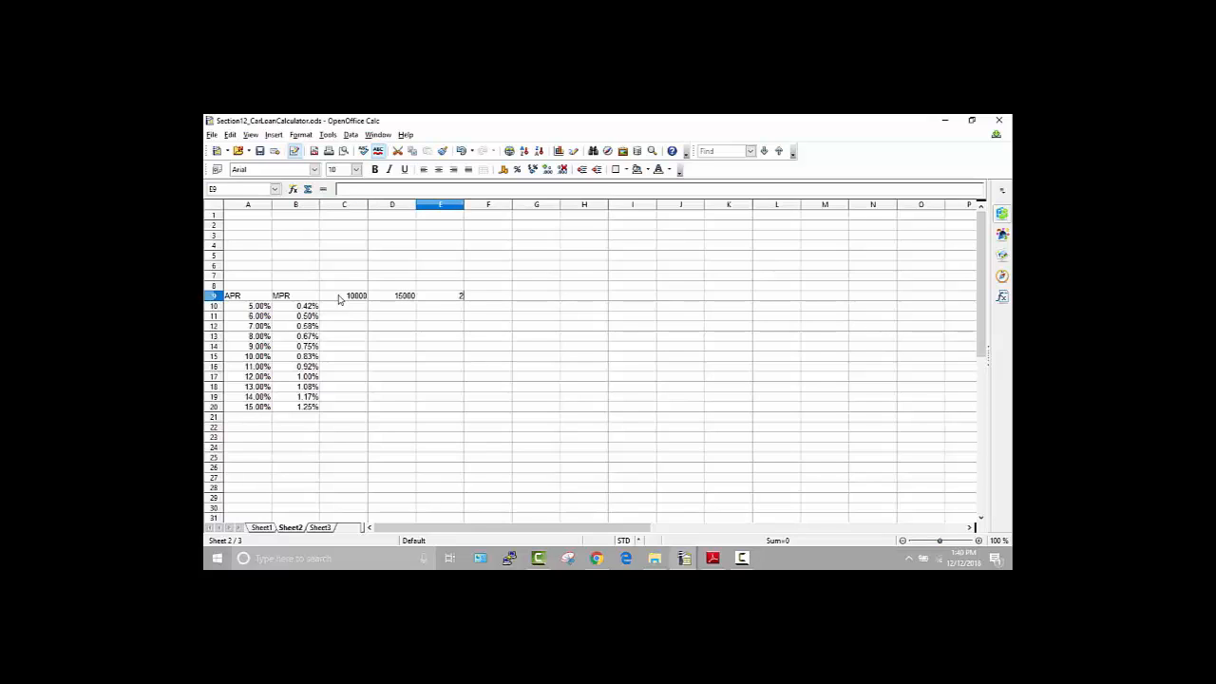
pyautogui.write('0000')
pyautogui.press('Tab')
pyautogui.moveTo(346, 298); pyautogui.dragTo(588, 296)
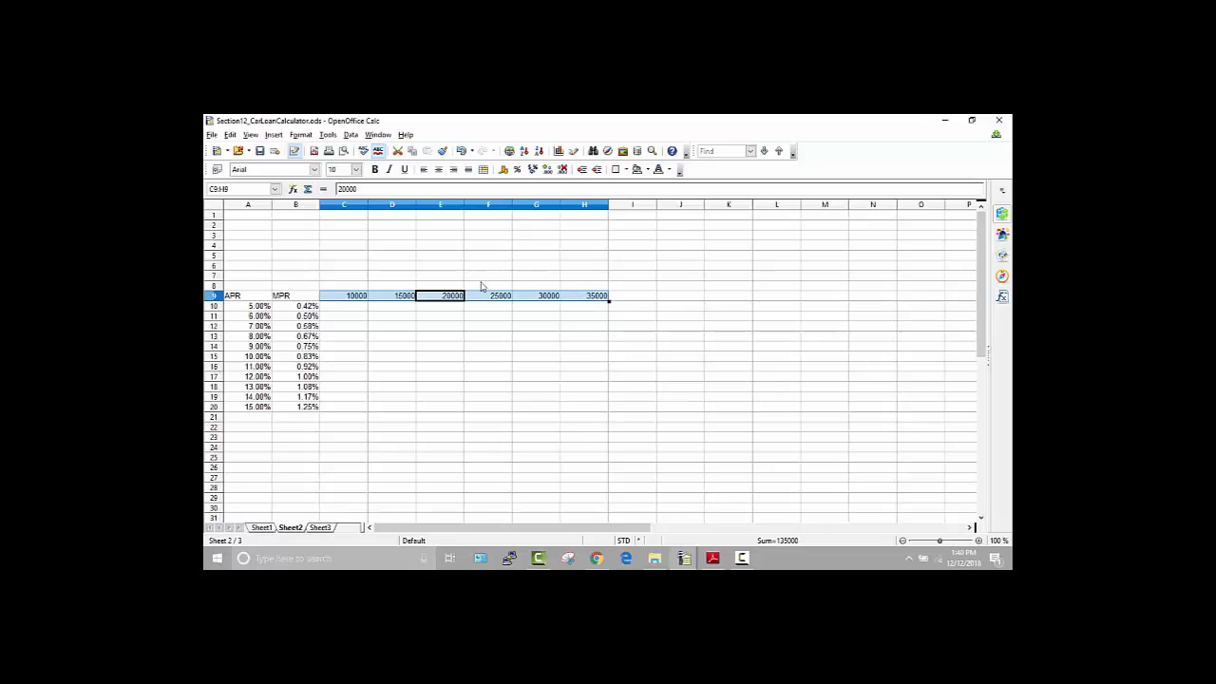
# Format the loan amounts in C9:H9 as US dollar currency with 0 decimal places
pyautogui.rightClick(539, 297)
pyautogui.click(585, 322)
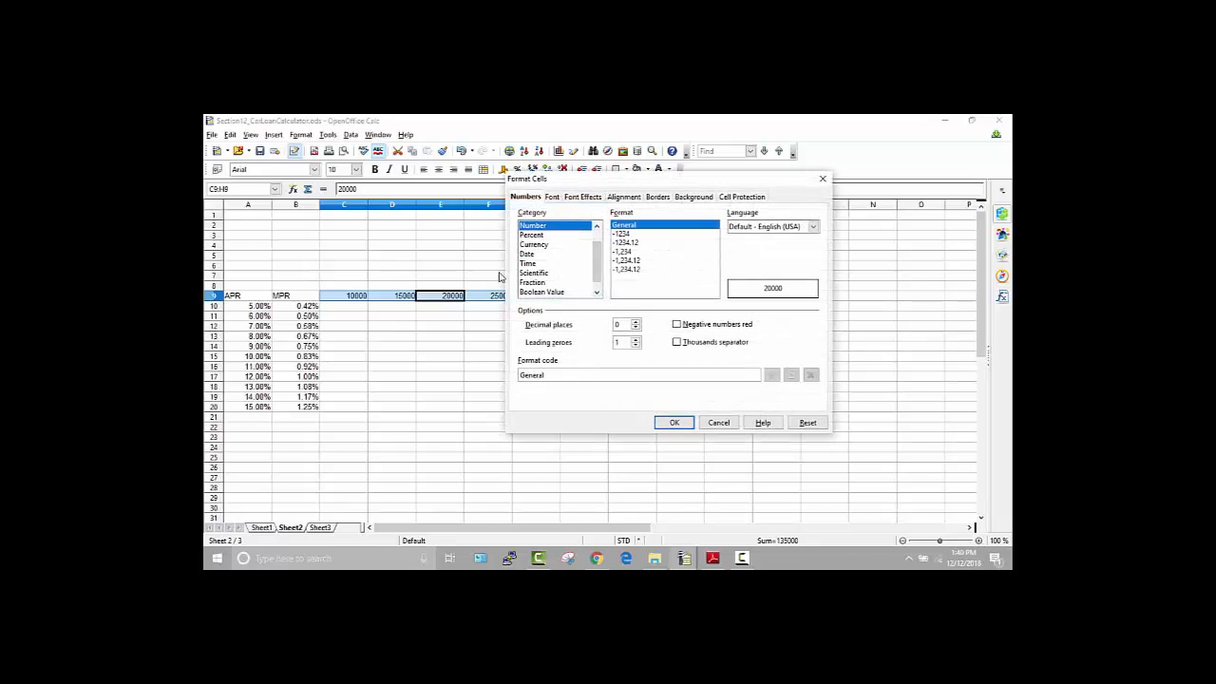
pyautogui.click(535, 245)
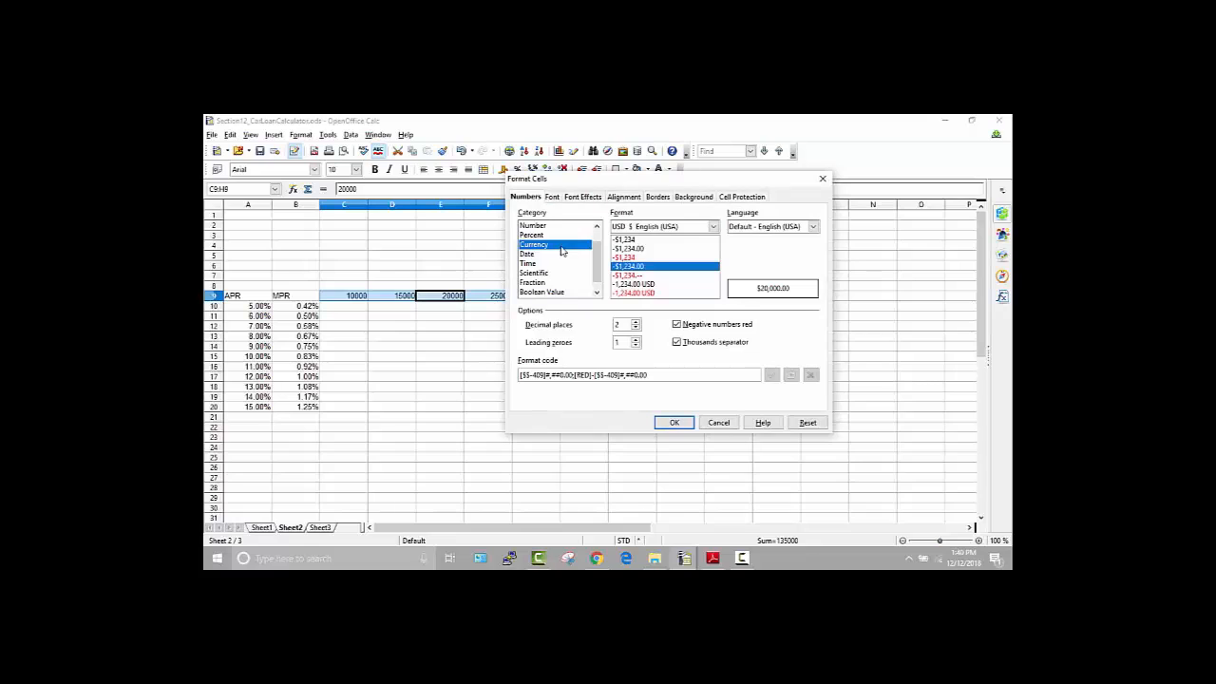
pyautogui.click(635, 328)
pyautogui.click(635, 327)
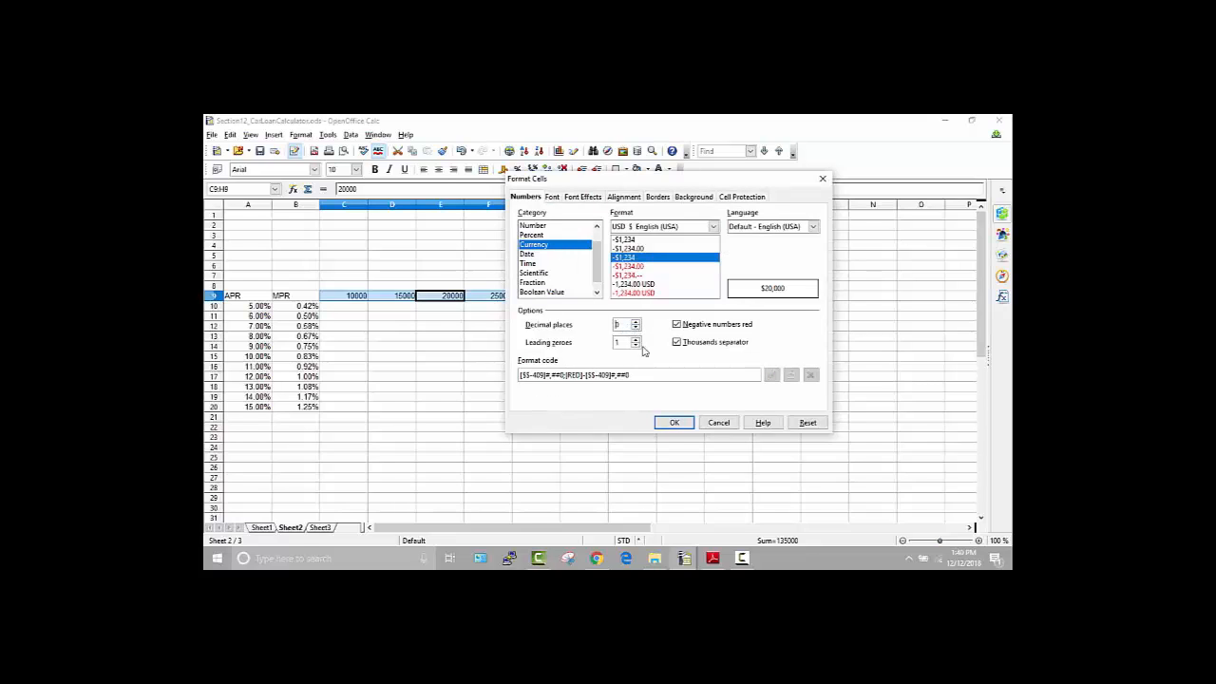
pyautogui.click(677, 424)
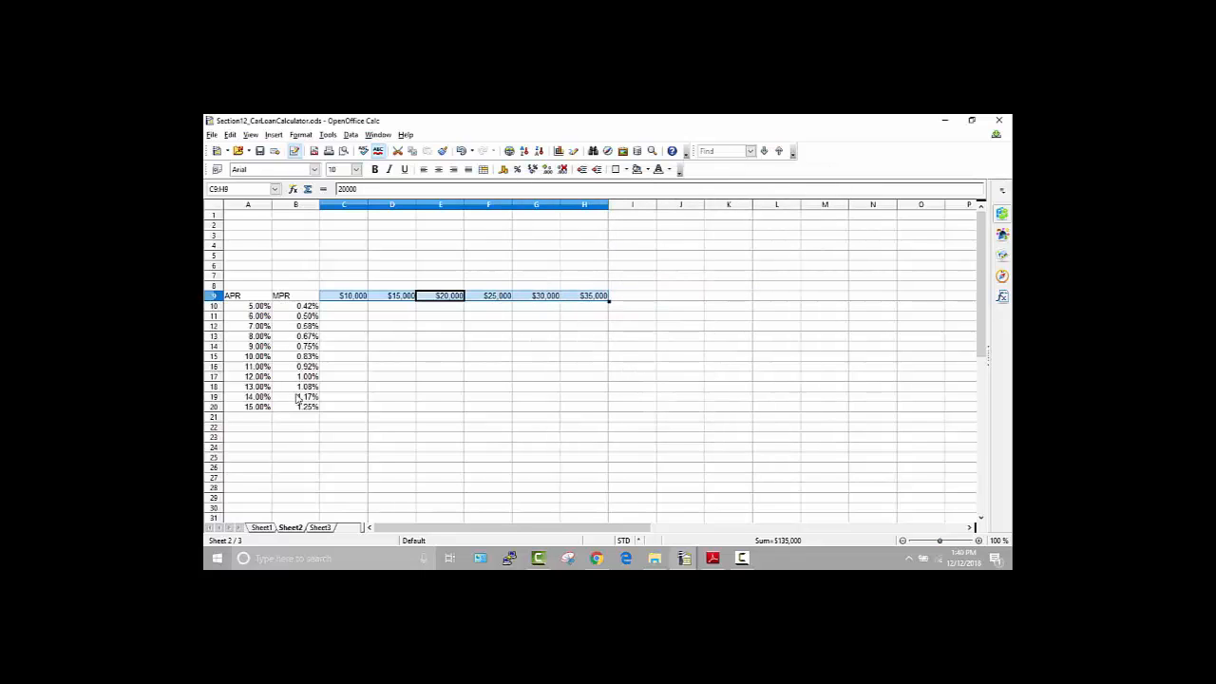
pyautogui.click(351, 306)
pyautogui.moveTo(354, 298); pyautogui.dragTo(572, 300)
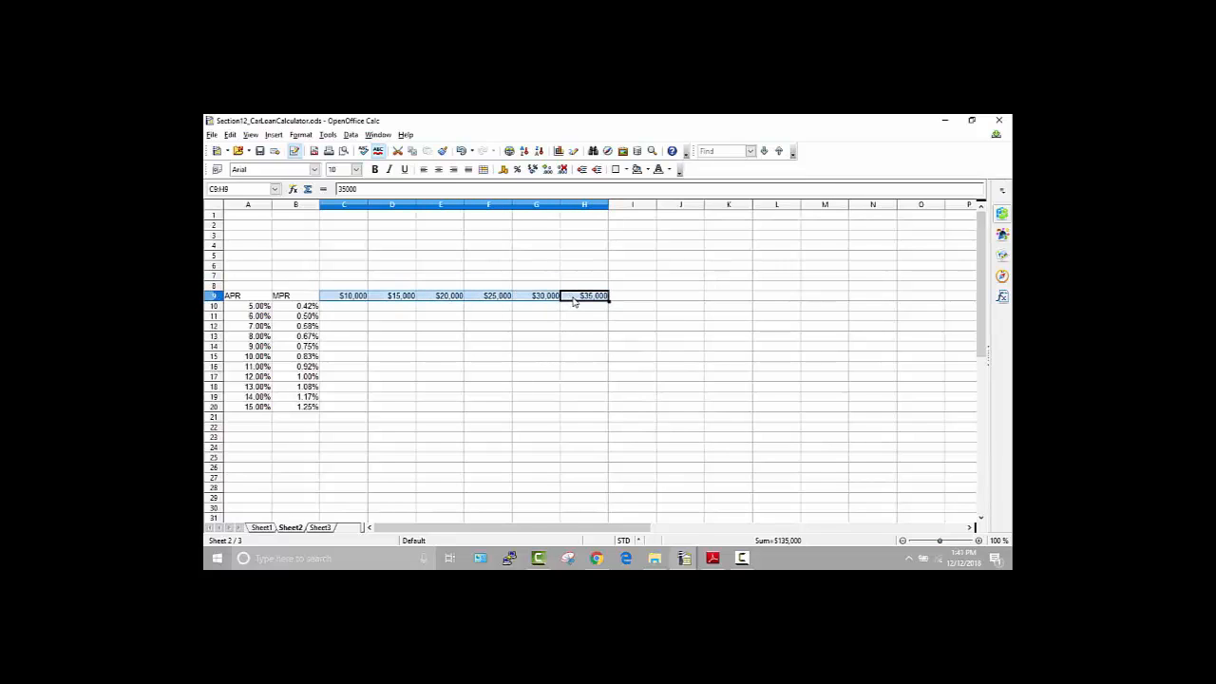
# Bold the loan amounts in C9:H9 and the monthly rates in B10:B20
pyautogui.click(374, 169)
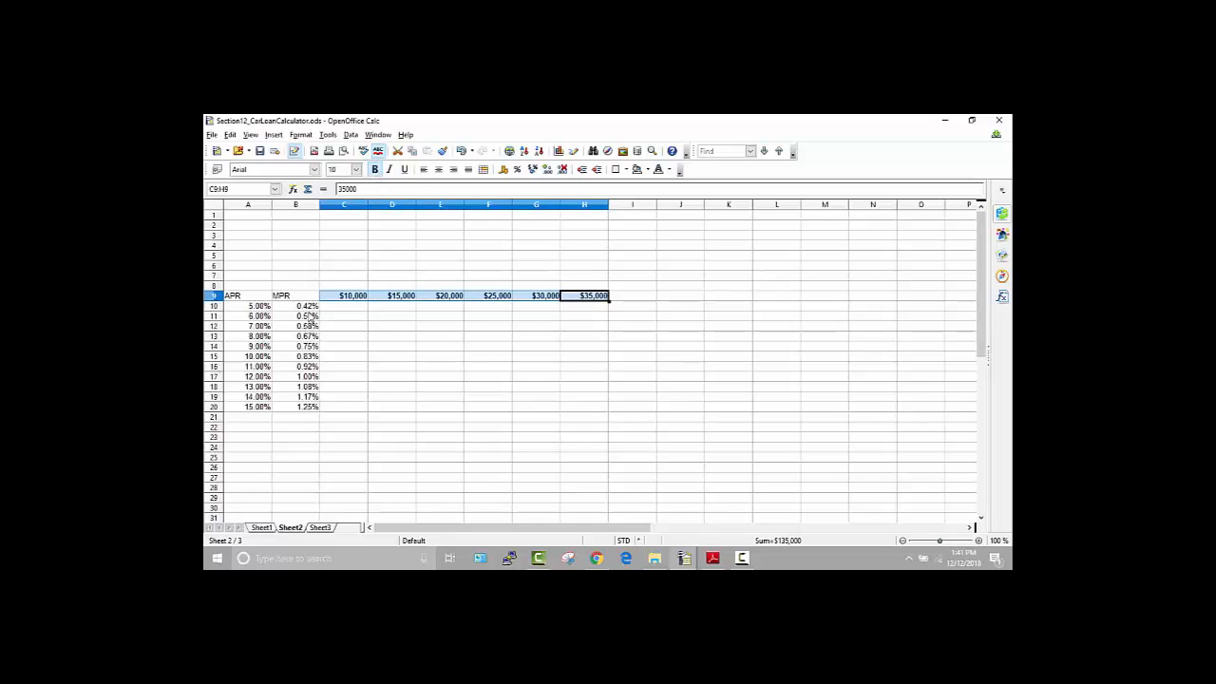
pyautogui.moveTo(309, 305); pyautogui.dragTo(313, 409)
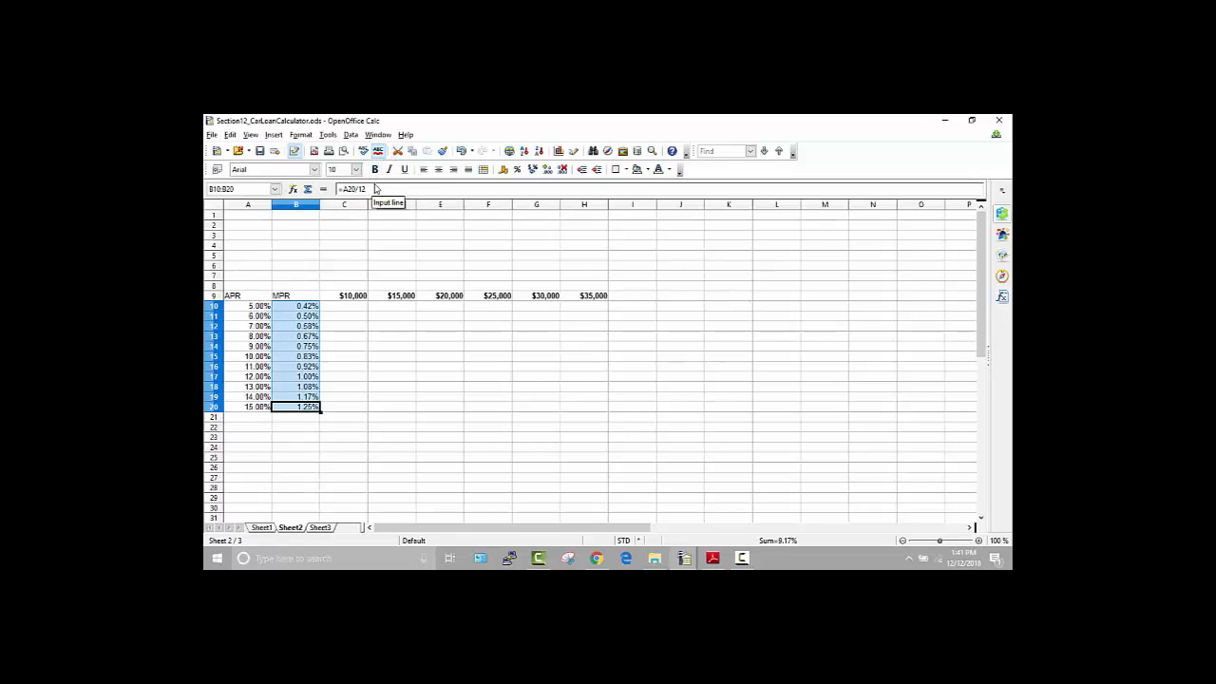
pyautogui.hotkey('ctrl', 'b')
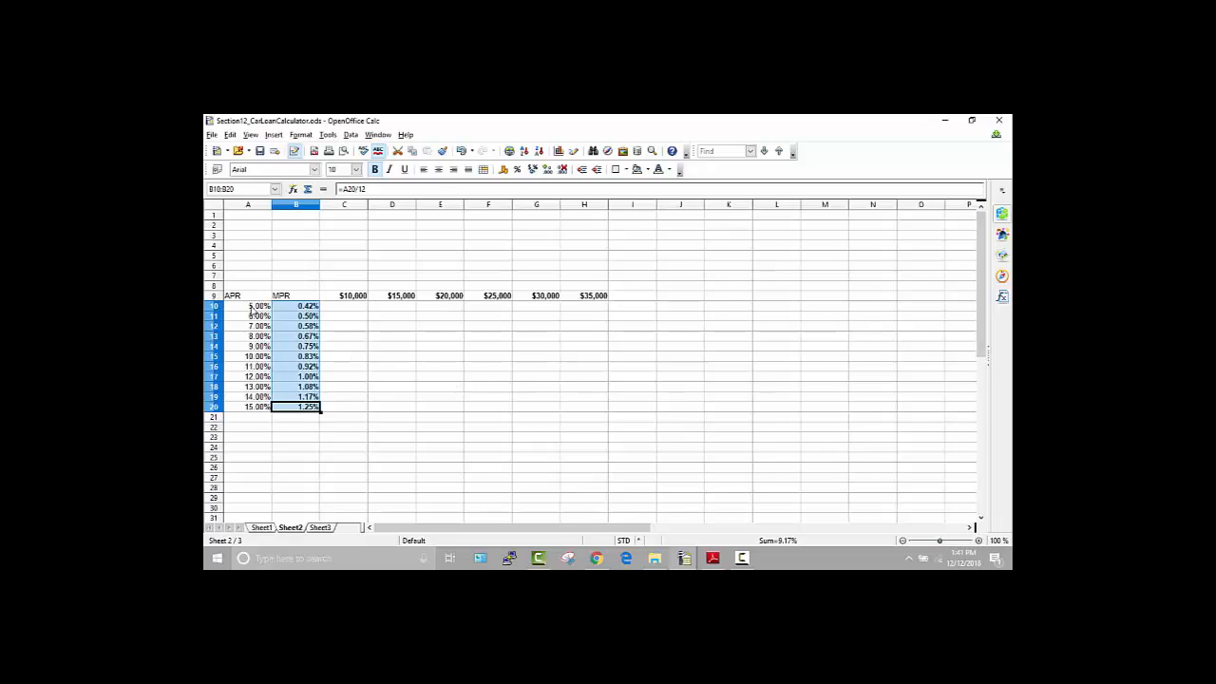
# Label A4 "Total Payment Periods (TPP)" and enter 60 in A5 beneath it
pyautogui.click(237, 249)
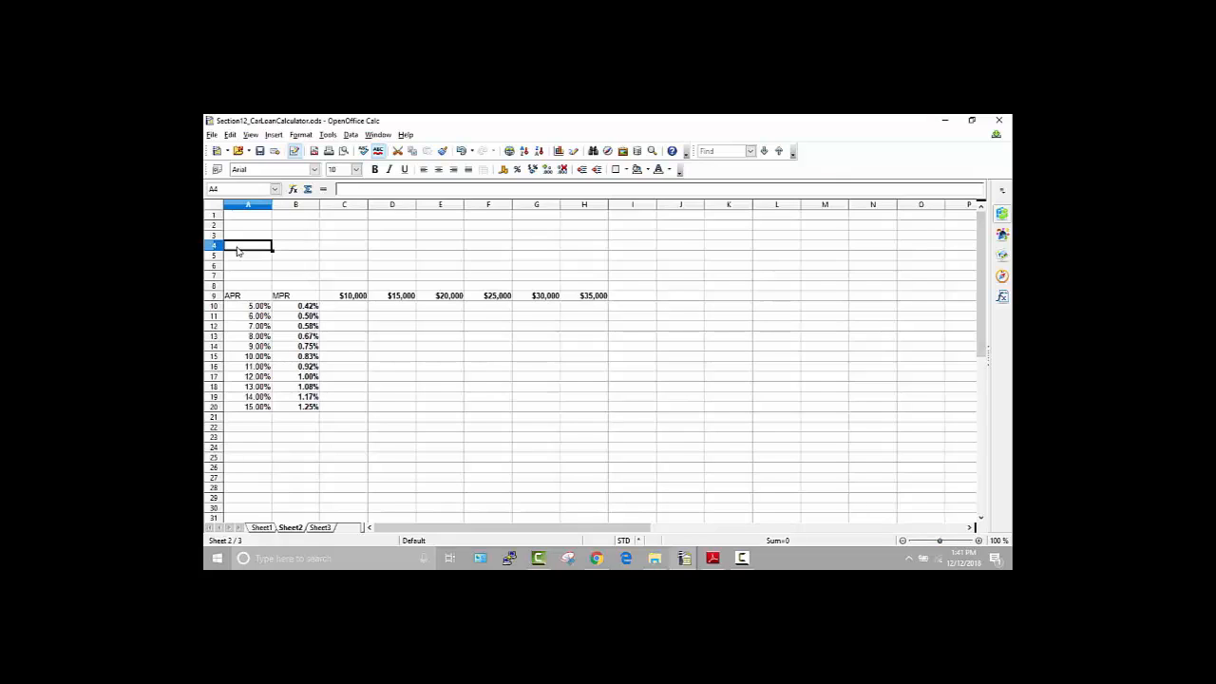
pyautogui.write('Tota')
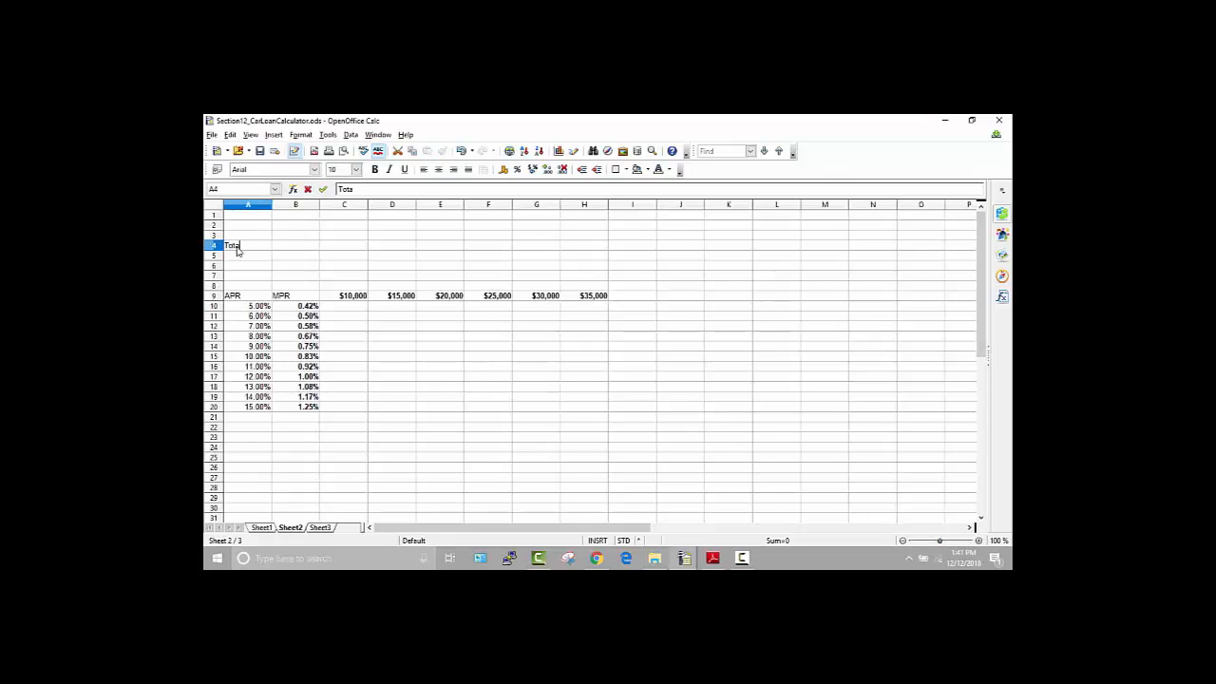
pyautogui.write('l Payment Per')
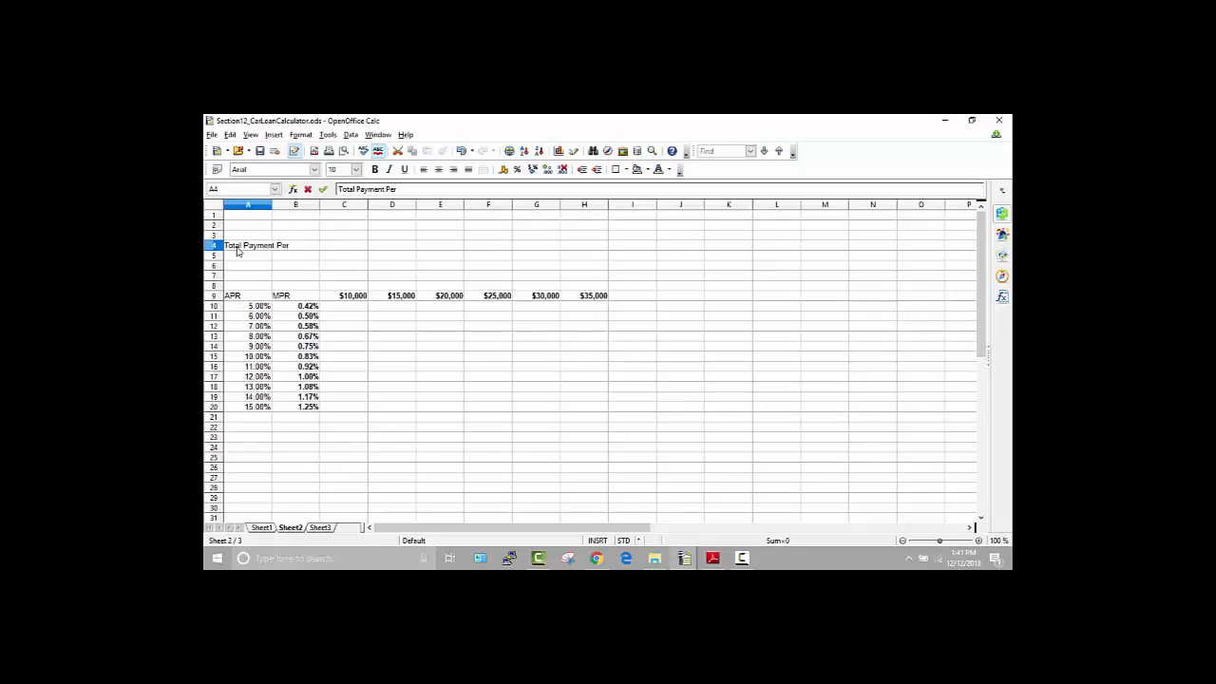
pyautogui.write('iods (TPP')
pyautogui.press('Return')
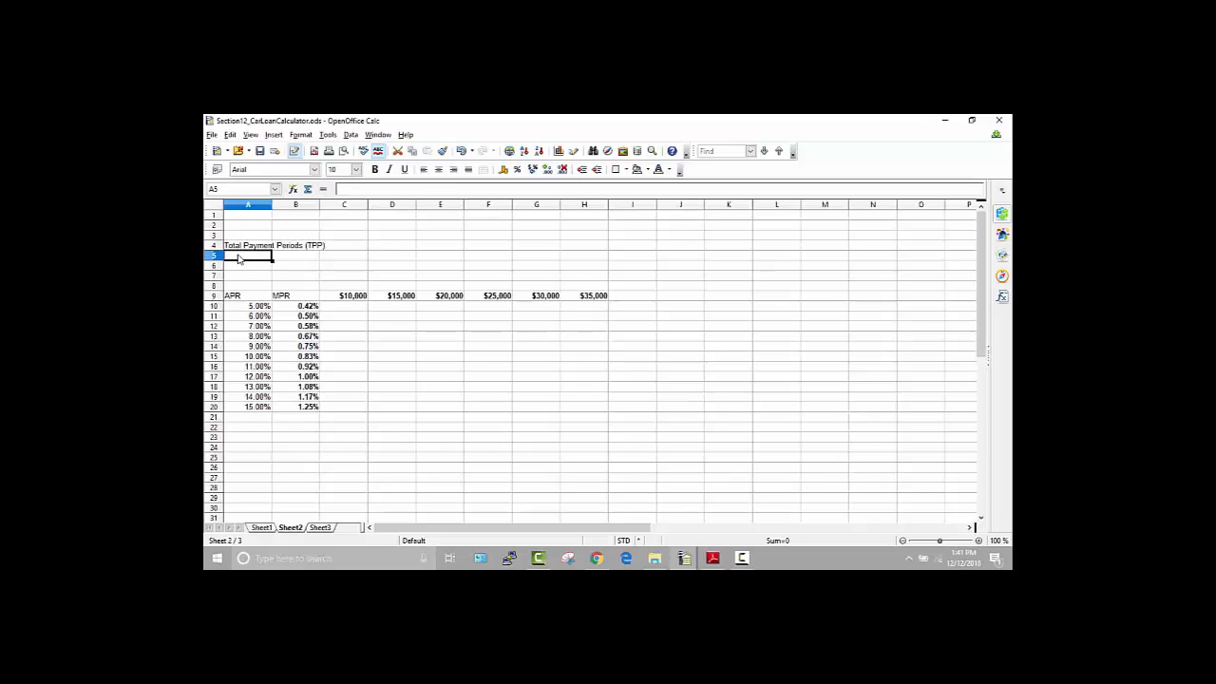
pyautogui.write('60')
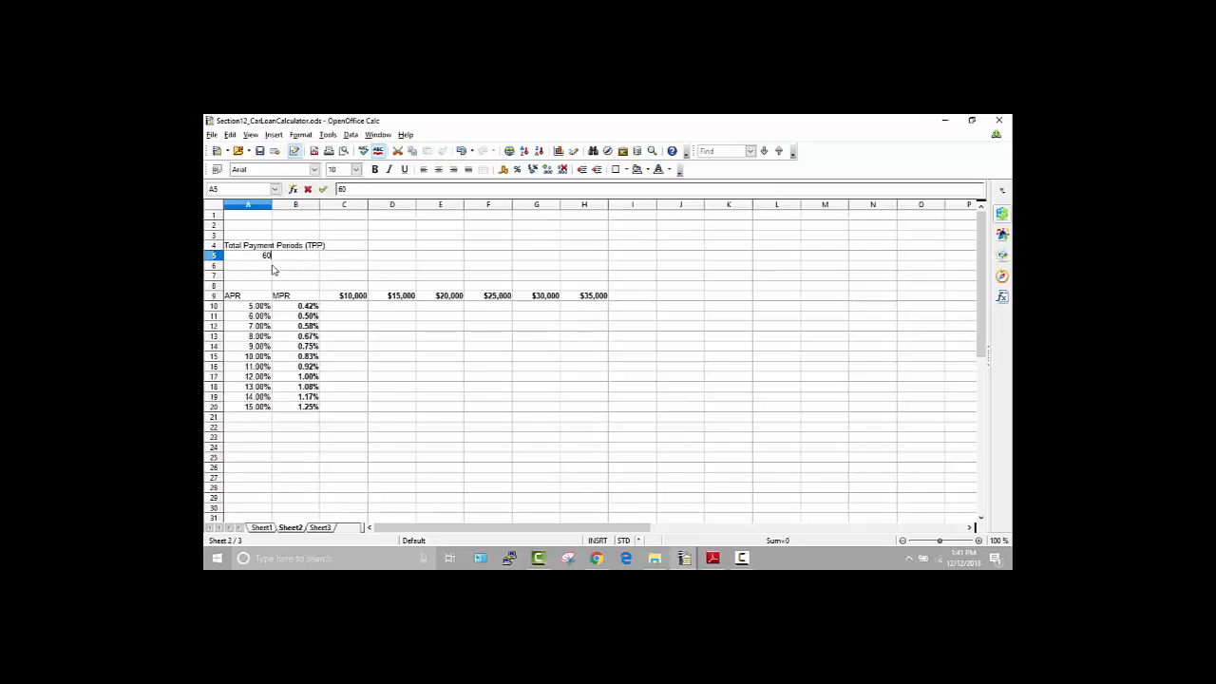
pyautogui.click(252, 269)
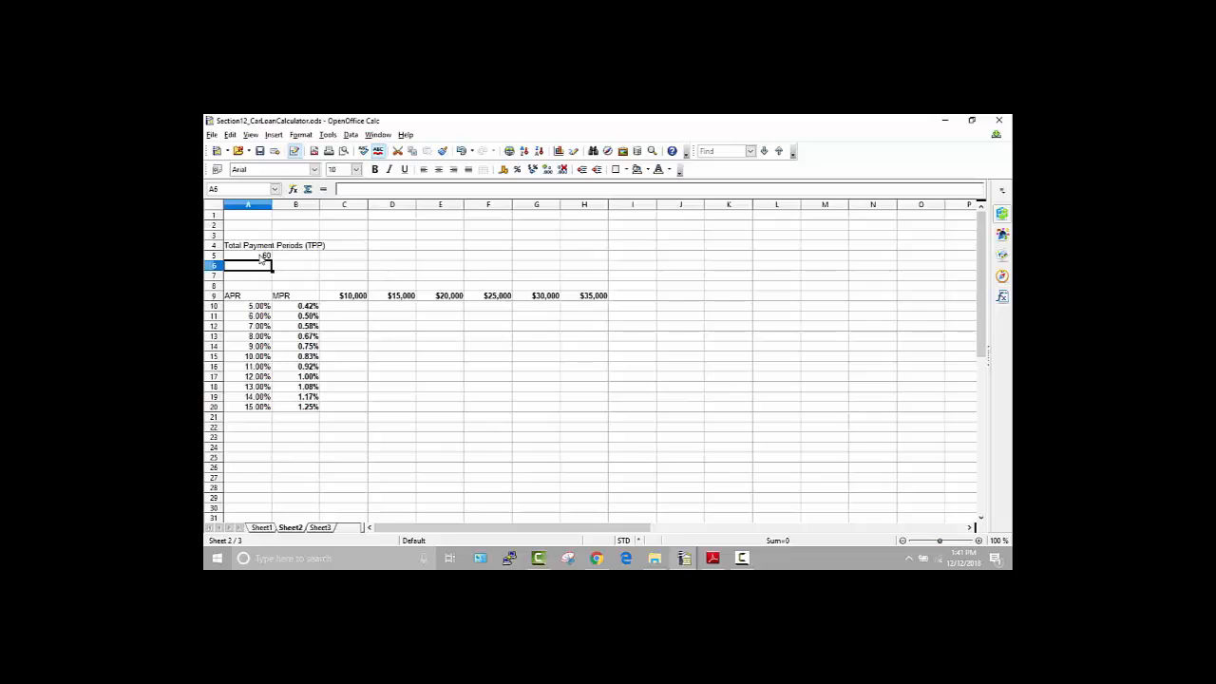
pyautogui.click(262, 257)
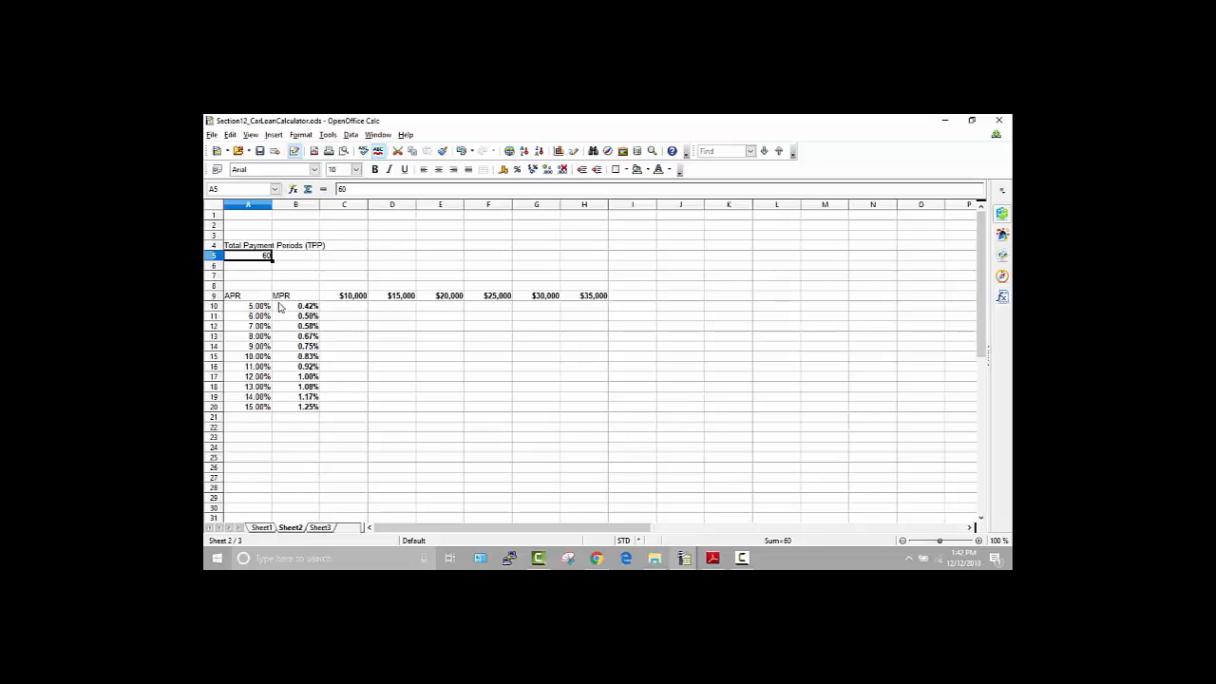
# Enter the payment formula =(B10*C9)/(1-(1+B10)^(-A5)) in C10 and check the rate and loan amount cells it references
pyautogui.click(357, 311)
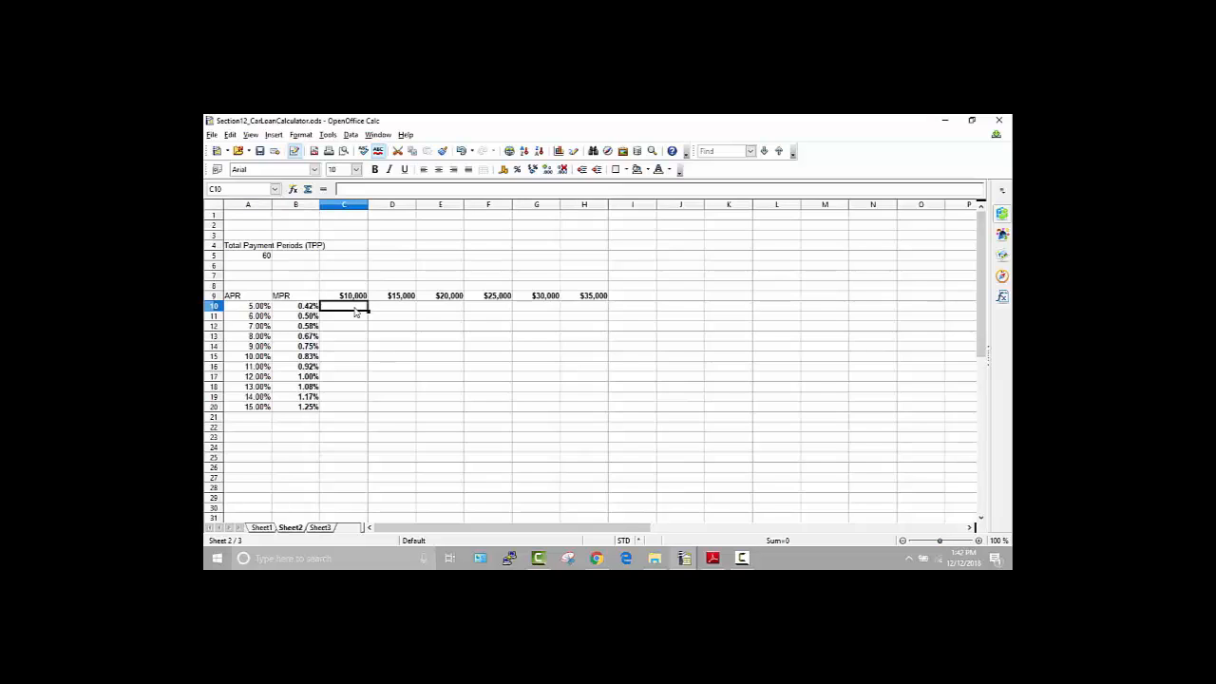
pyautogui.write('=(B10*C9)/(1-(1+B10)^(-A5')
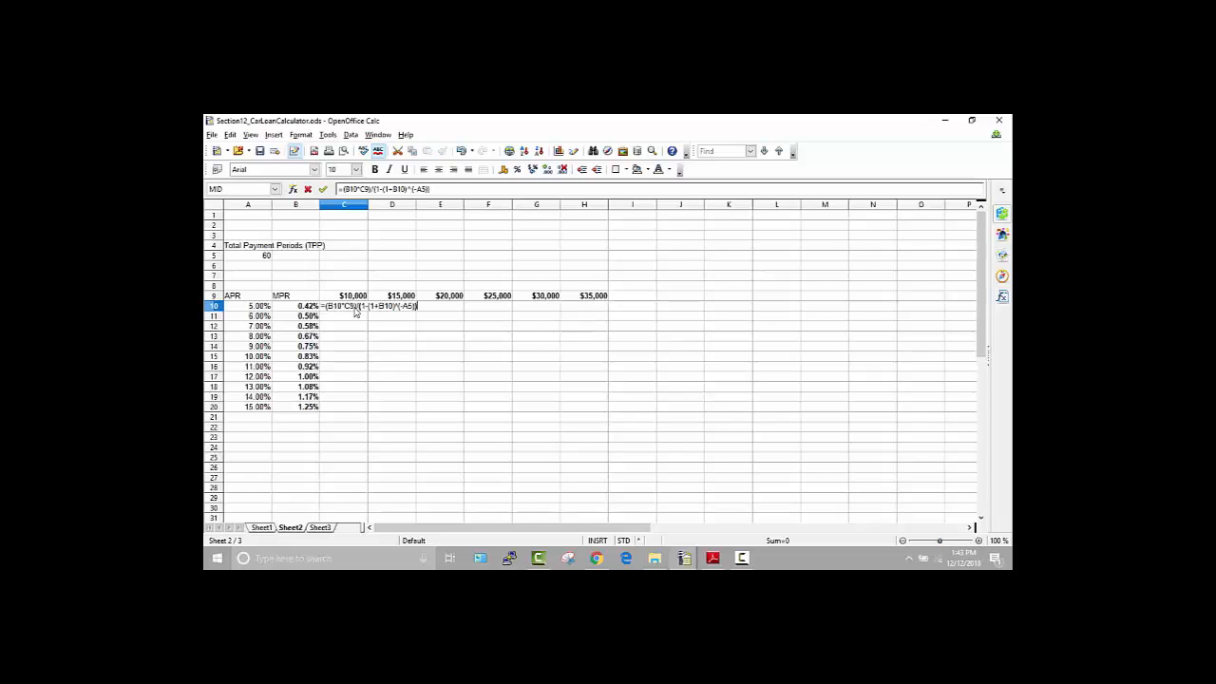
pyautogui.press('Return')
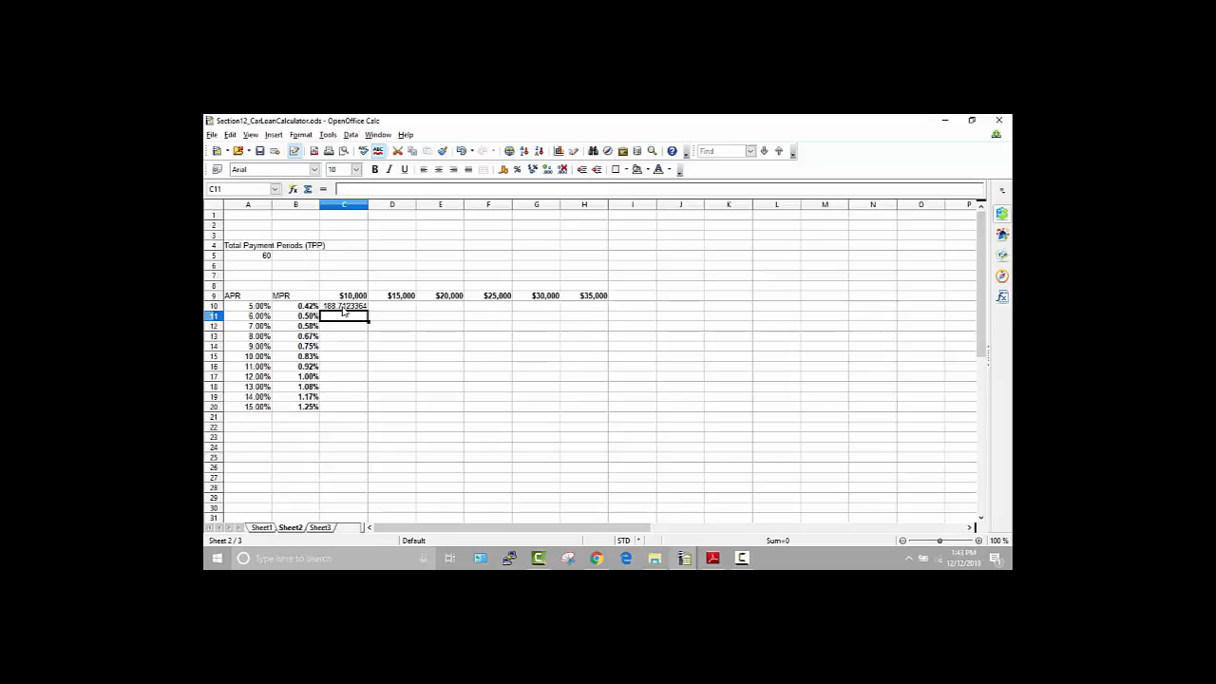
pyautogui.click(343, 306)
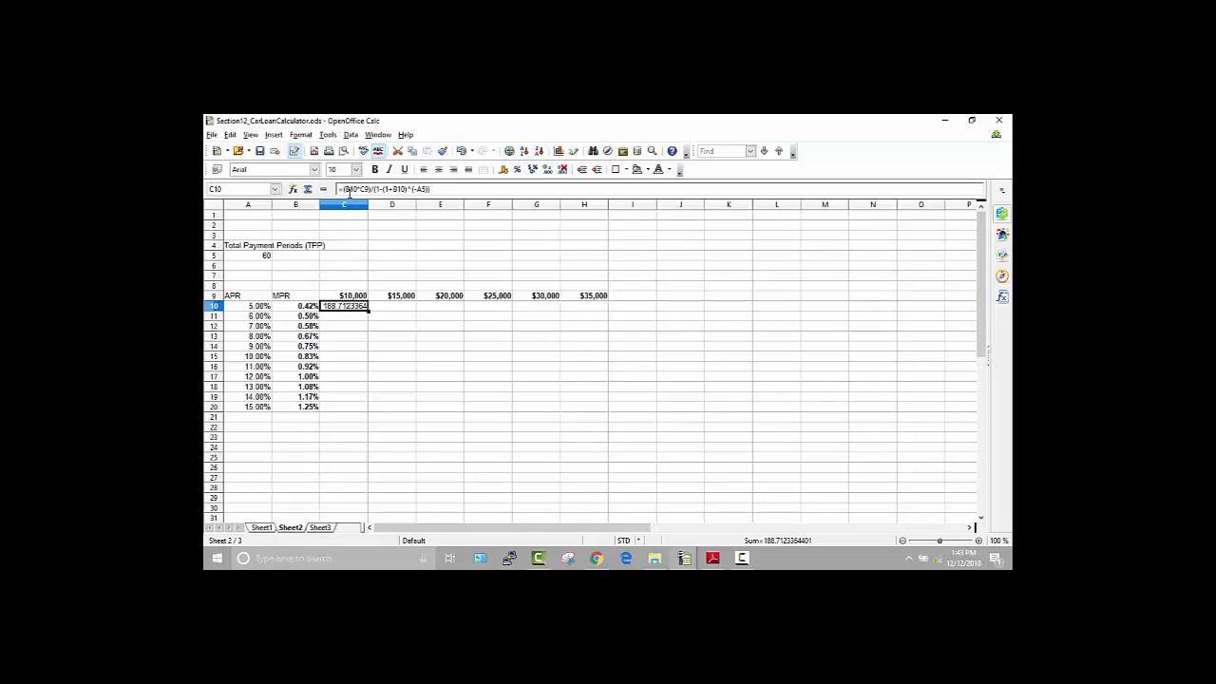
pyautogui.click(308, 307)
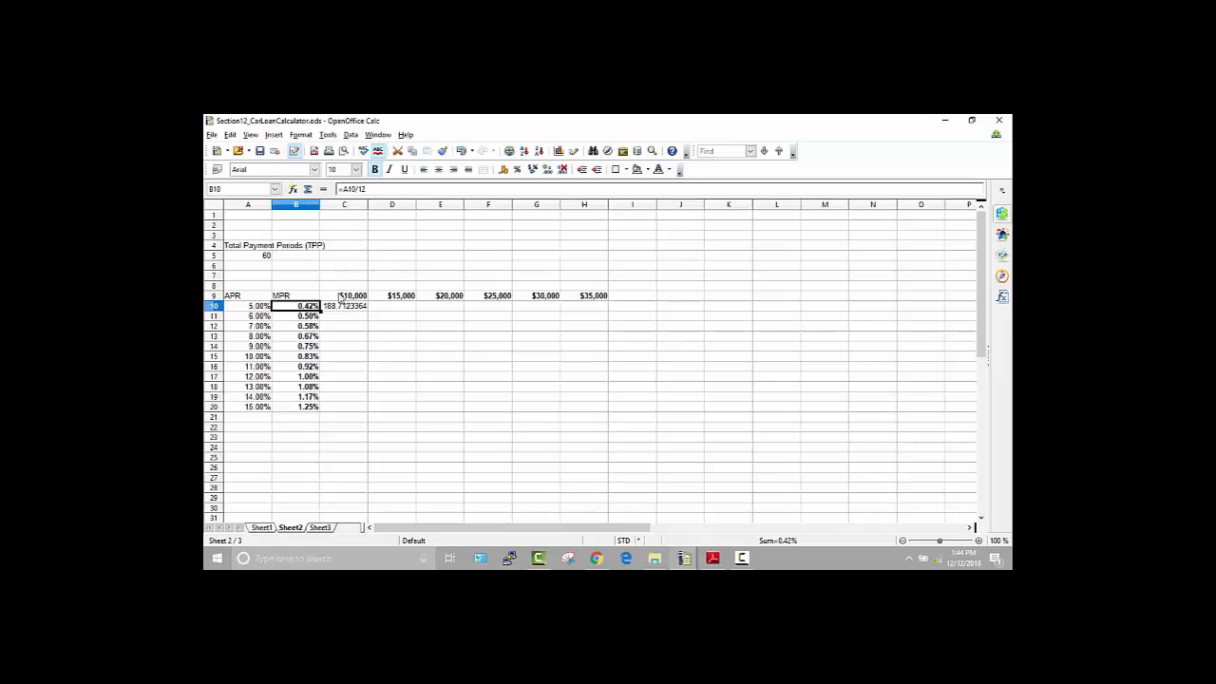
pyautogui.click(342, 305)
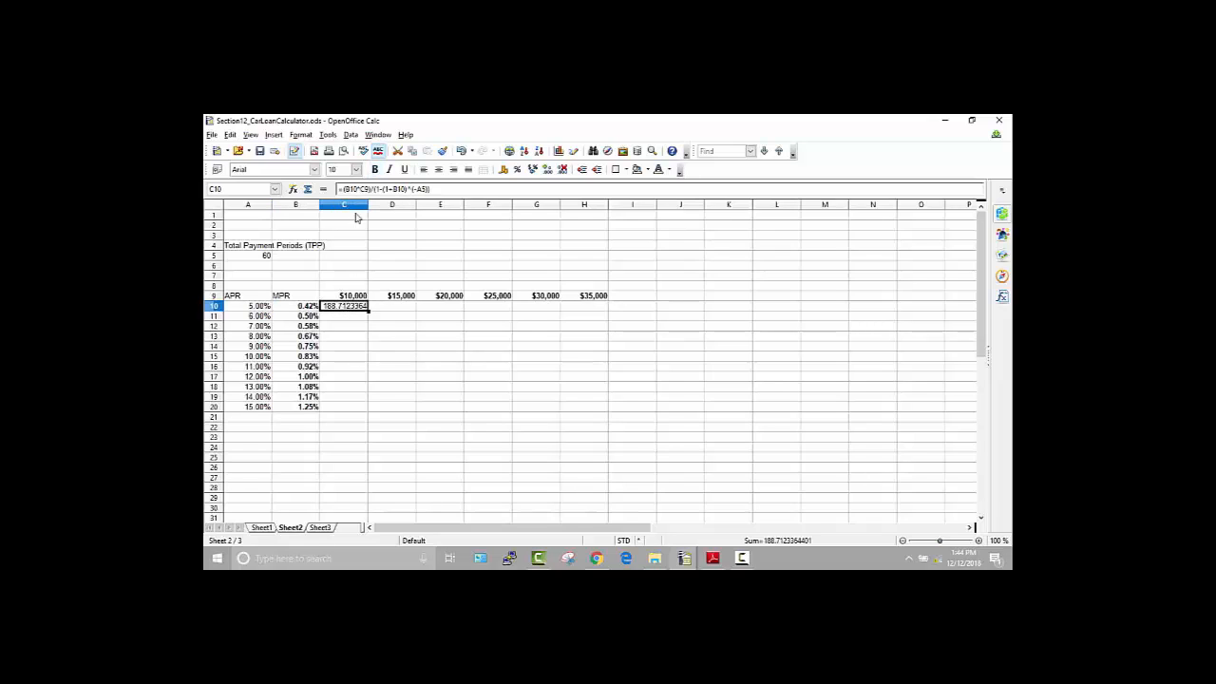
pyautogui.click(348, 296)
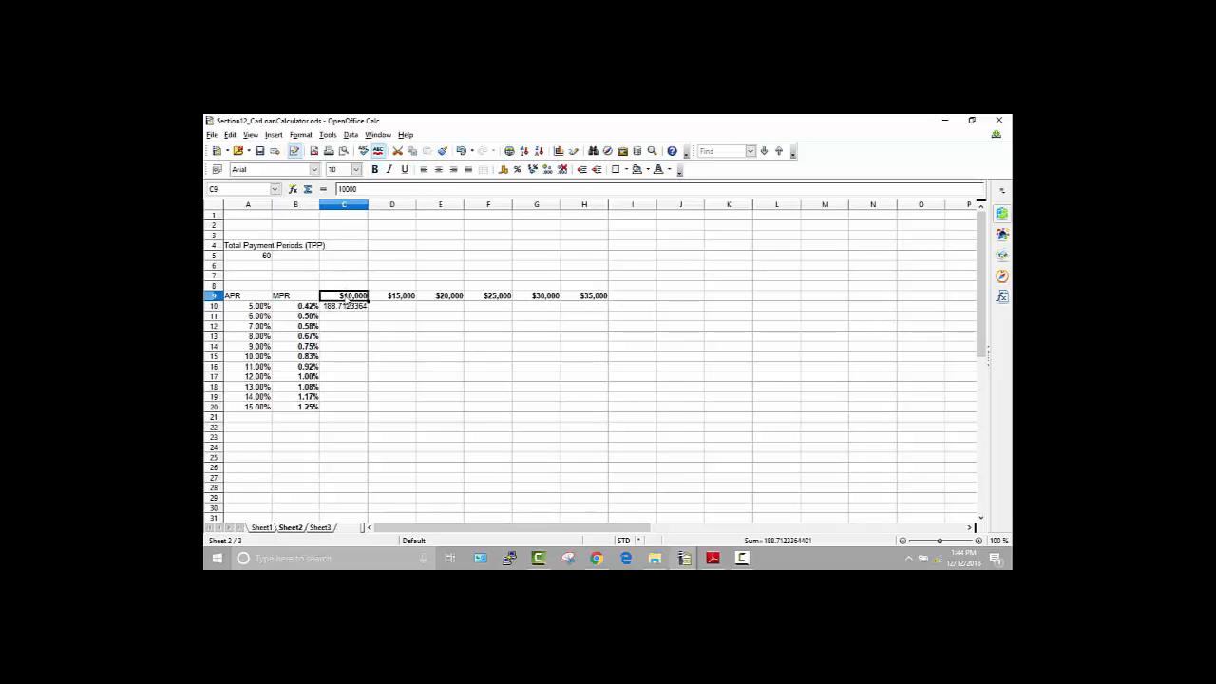
pyautogui.click(342, 308)
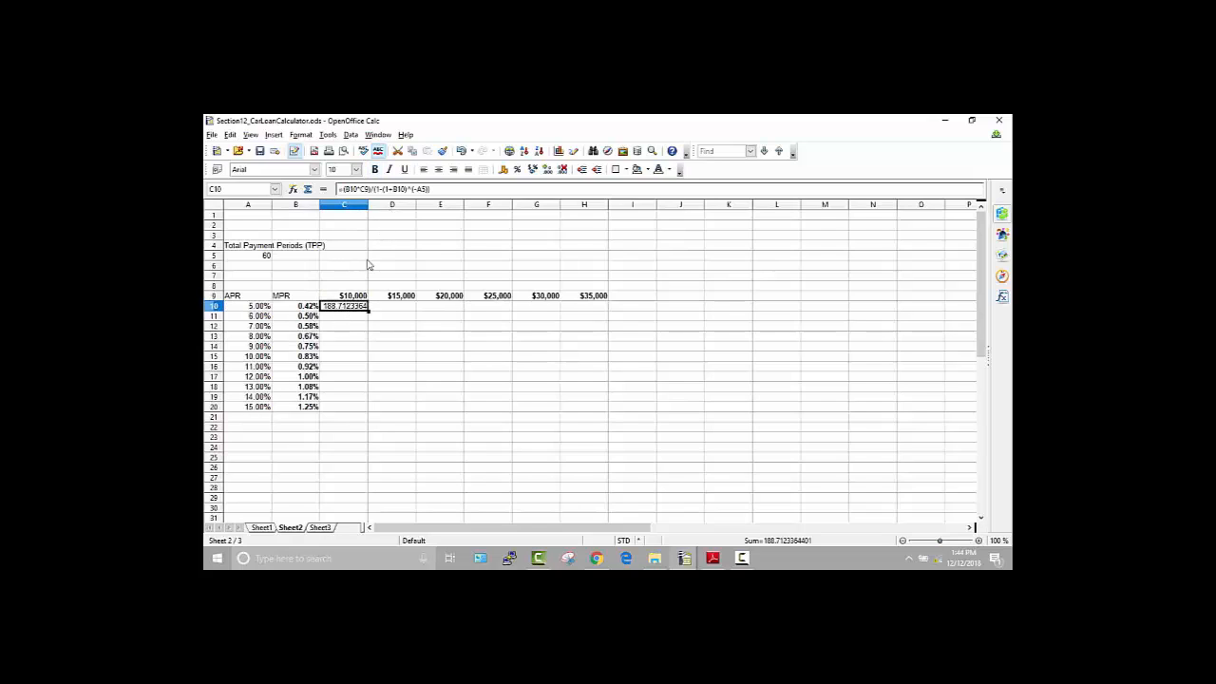
# Bold the number of payment periods in A5 and review the cells used by the payment formula
pyautogui.click(258, 258)
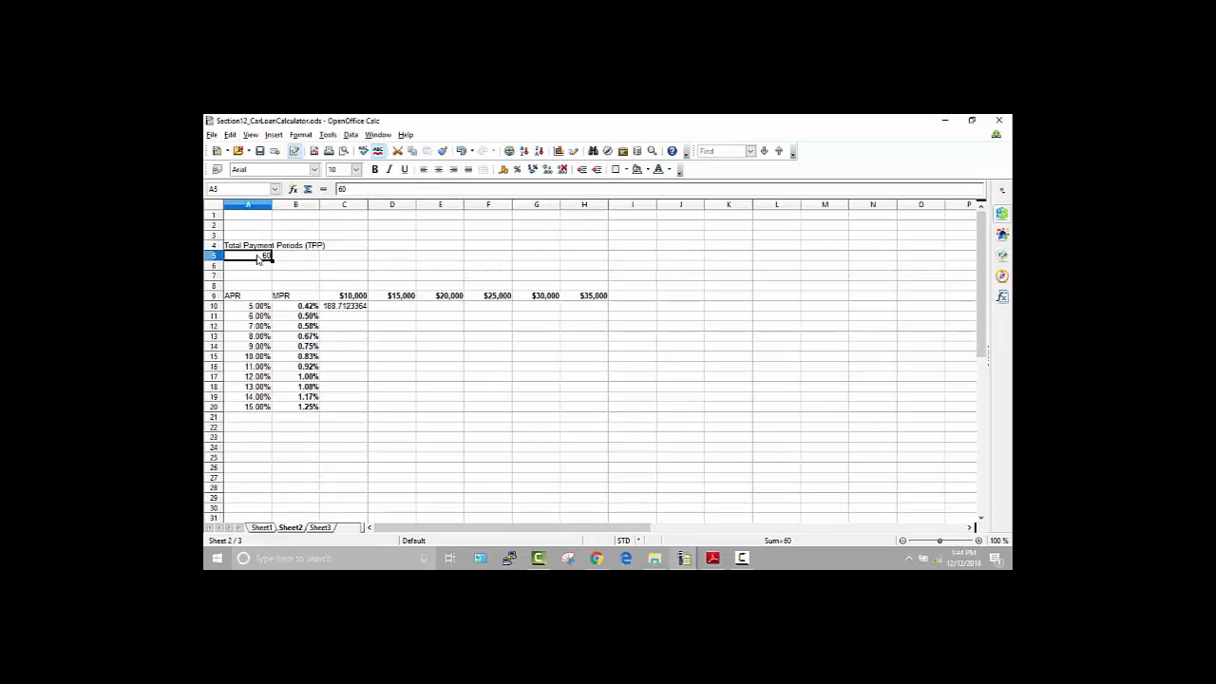
pyautogui.hotkey('ctrl', 'b')
pyautogui.click(352, 307)
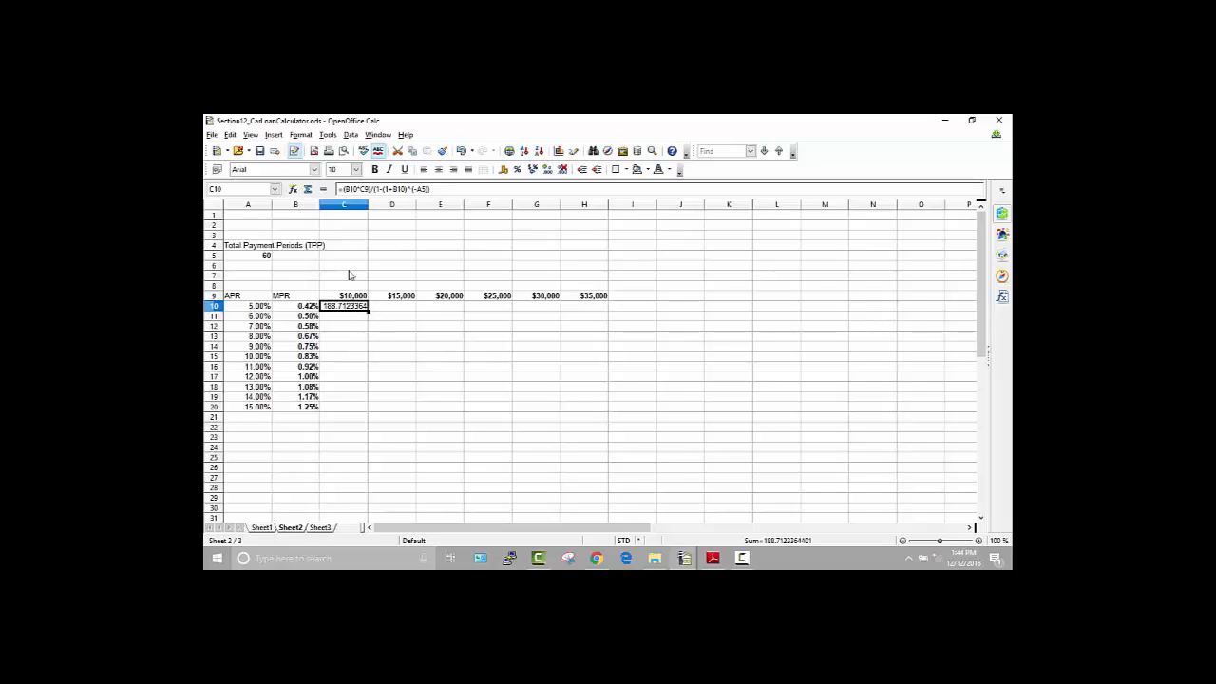
pyautogui.click(256, 259)
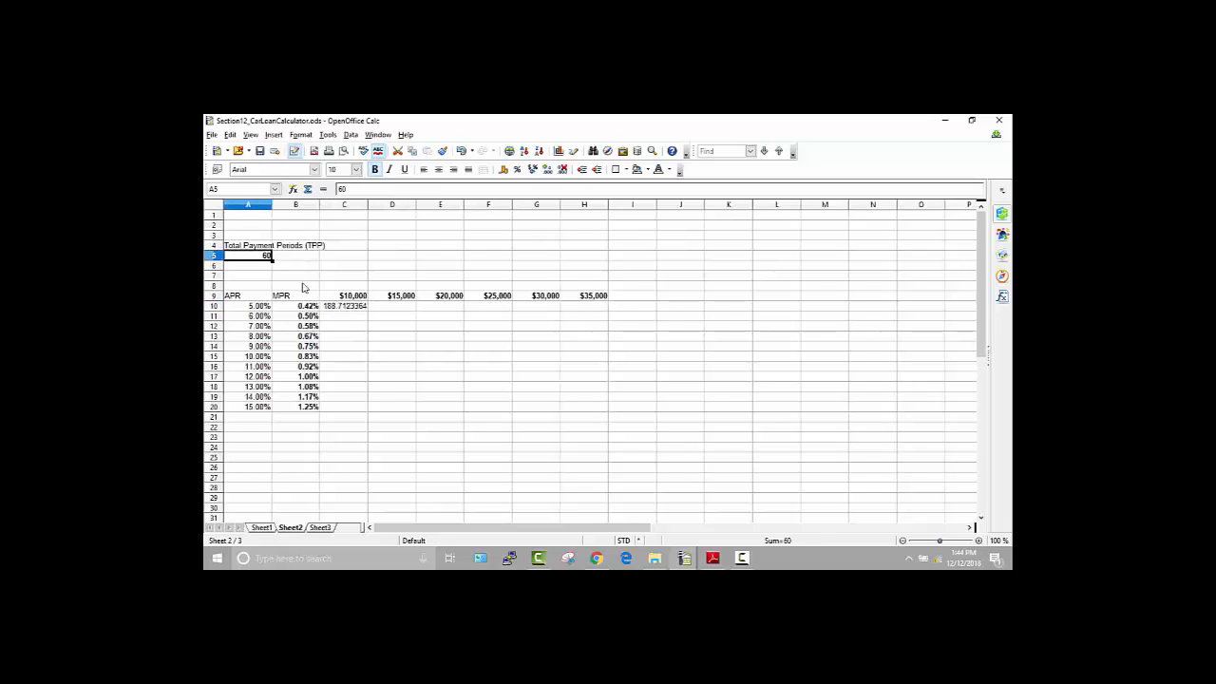
pyautogui.click(339, 309)
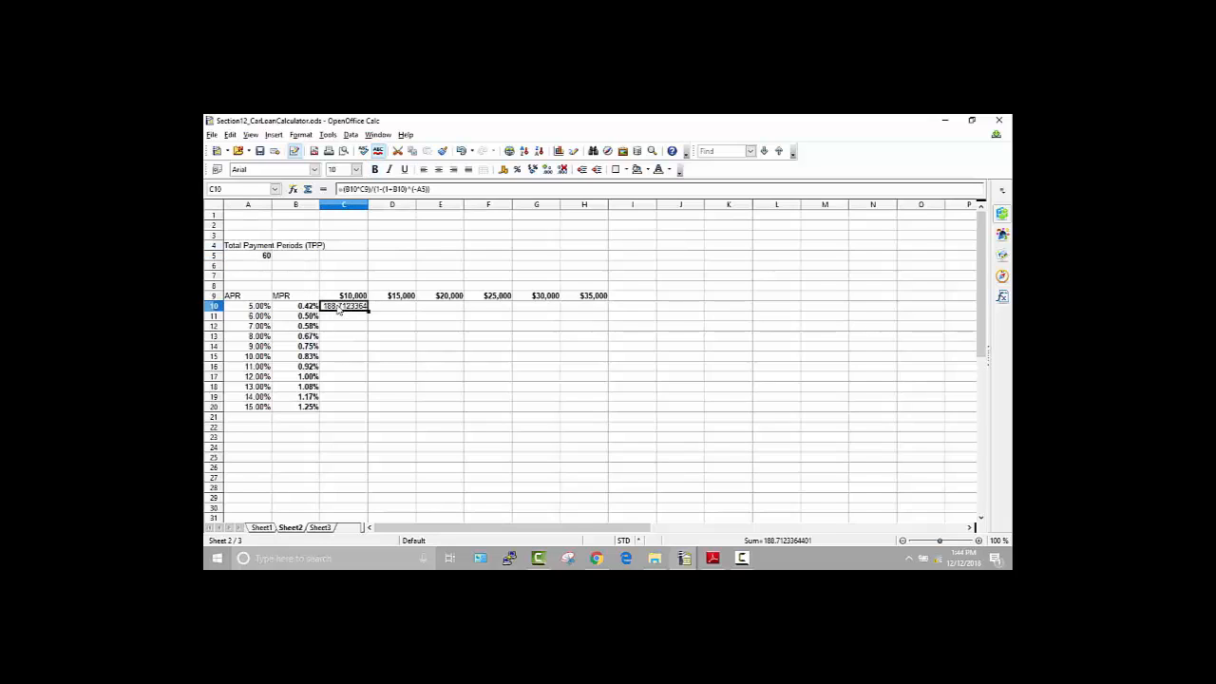
pyautogui.click(347, 297)
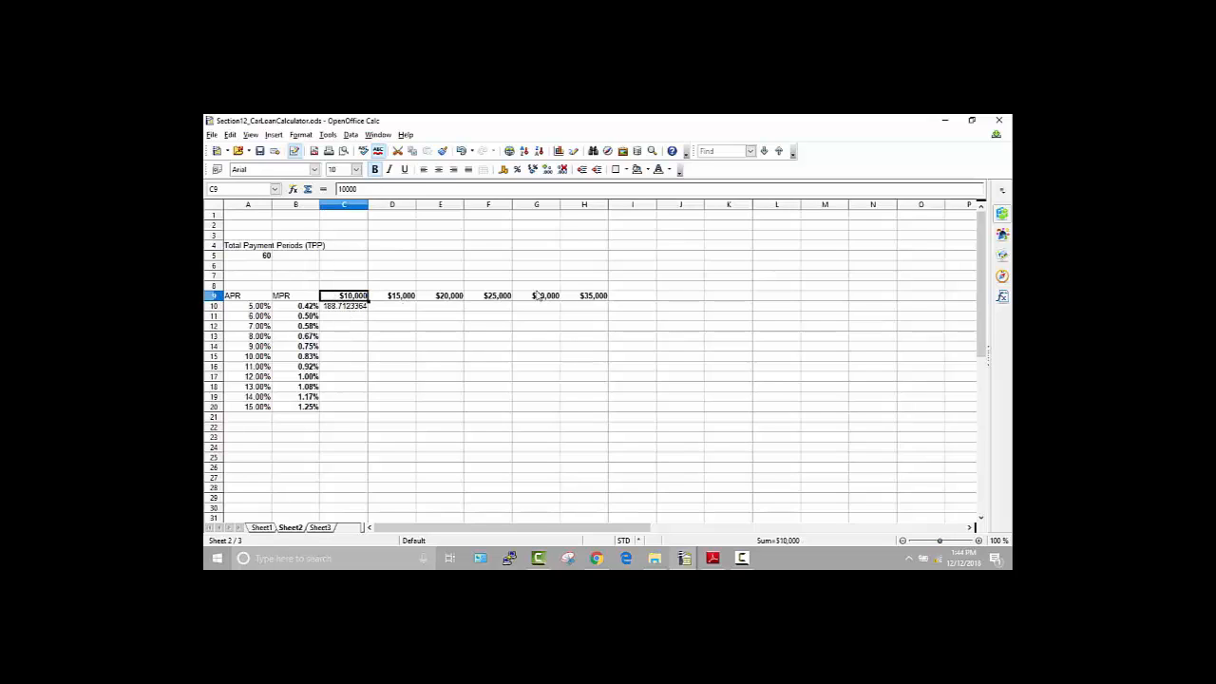
pyautogui.click(300, 306)
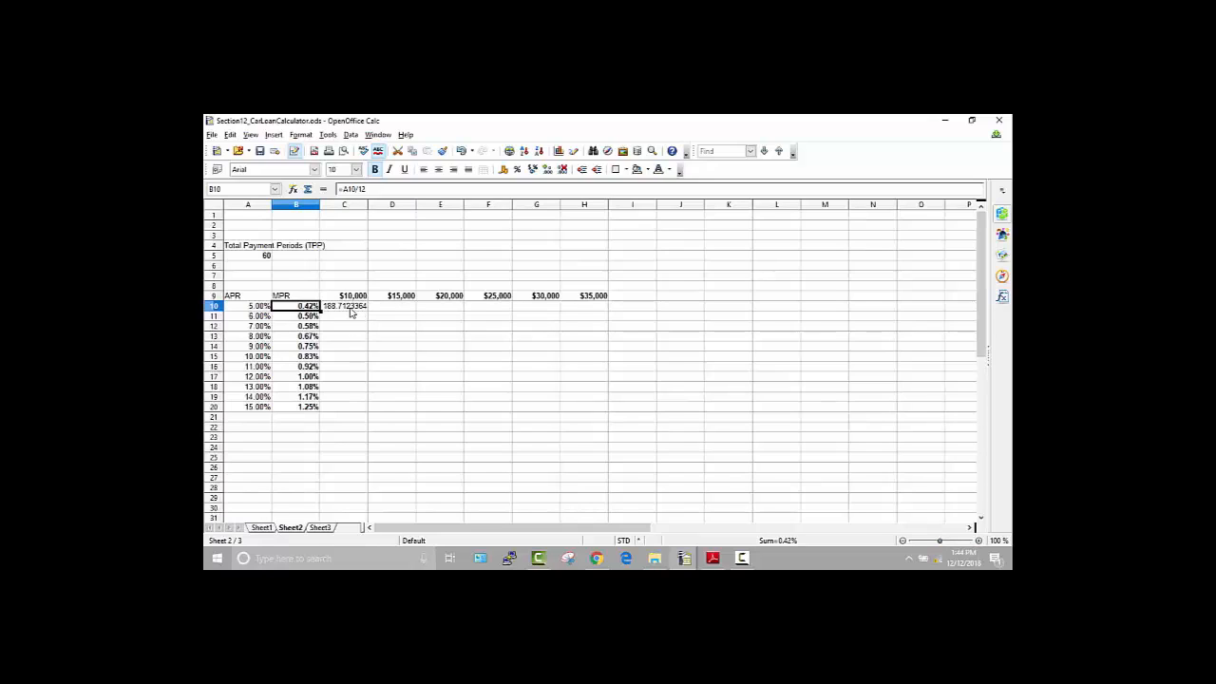
# Fill the C10 payment formula down to C20 and compare the cell references in C10 and C11
pyautogui.click(352, 306)
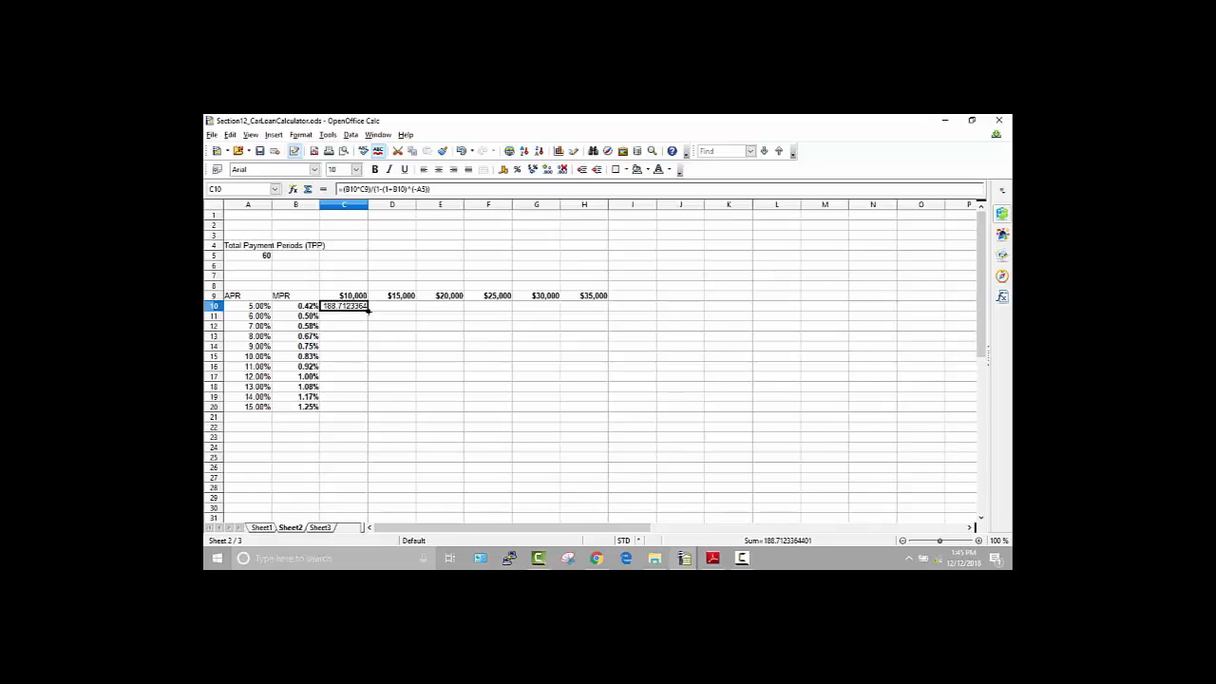
pyautogui.moveTo(369, 311); pyautogui.dragTo(369, 410)
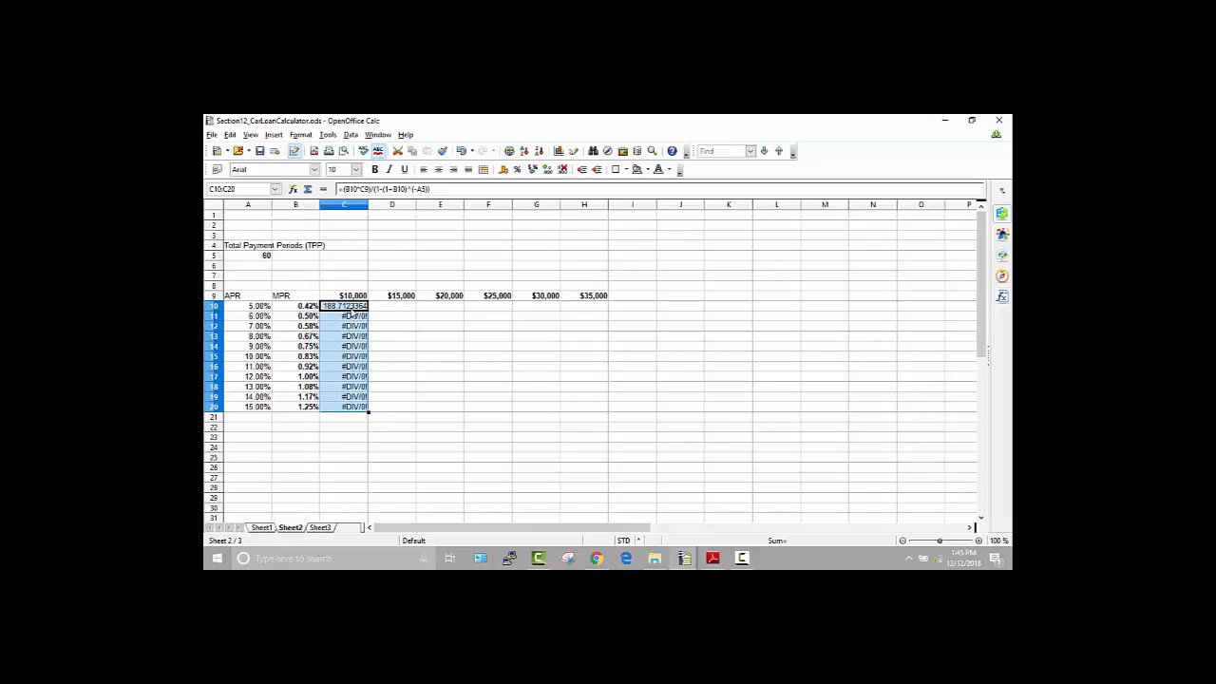
pyautogui.click(352, 306)
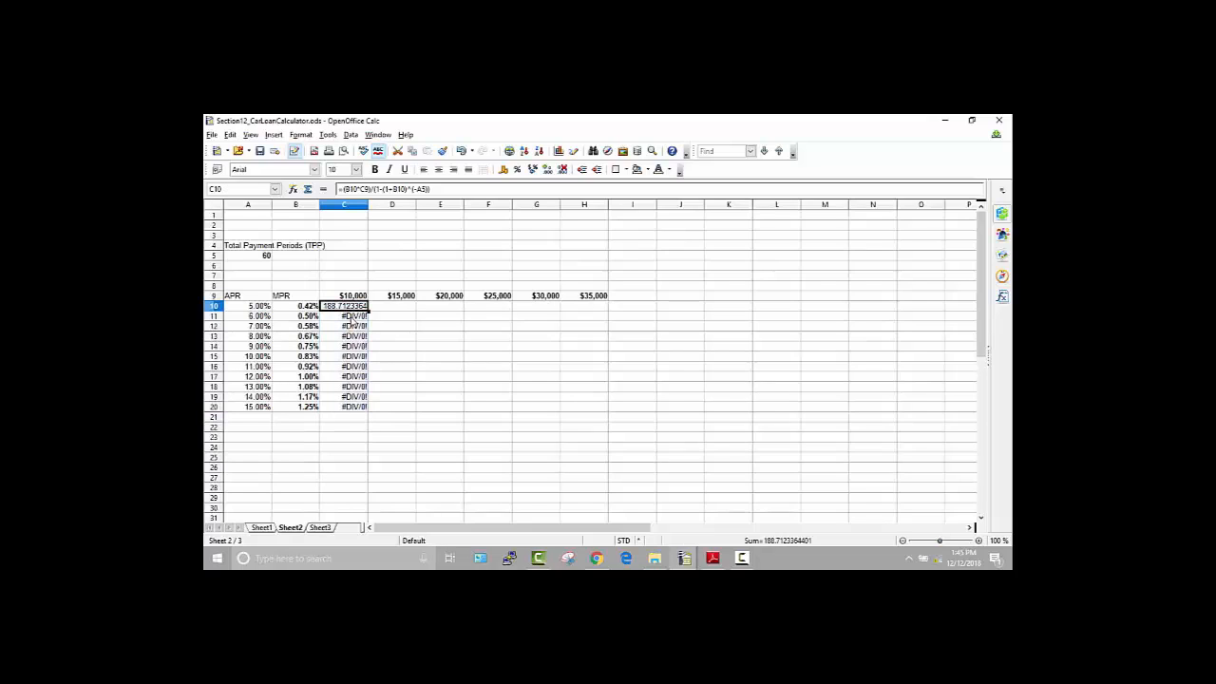
pyautogui.click(350, 316)
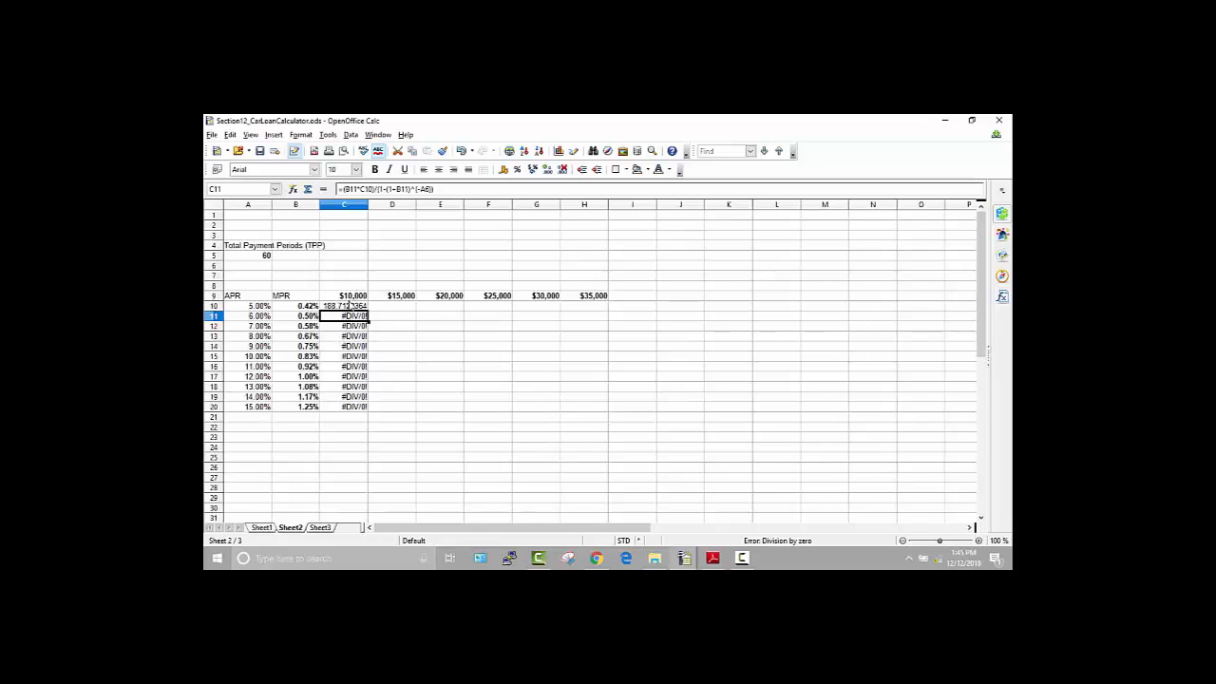
pyautogui.click(352, 307)
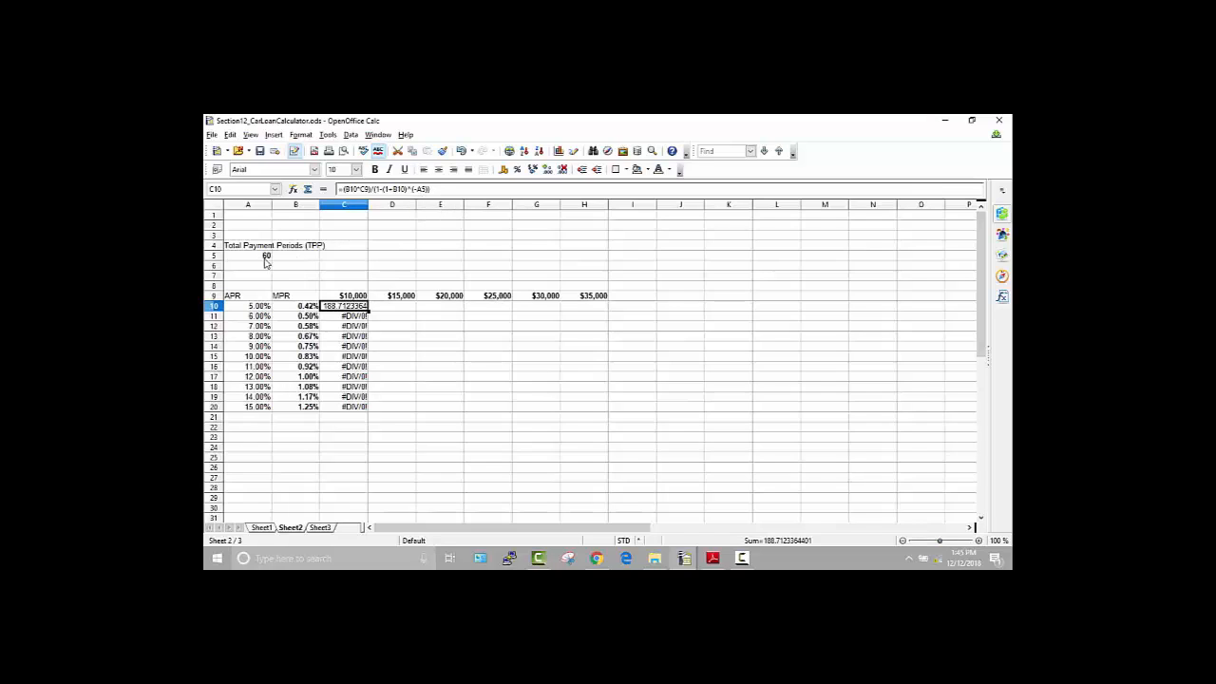
pyautogui.click(352, 317)
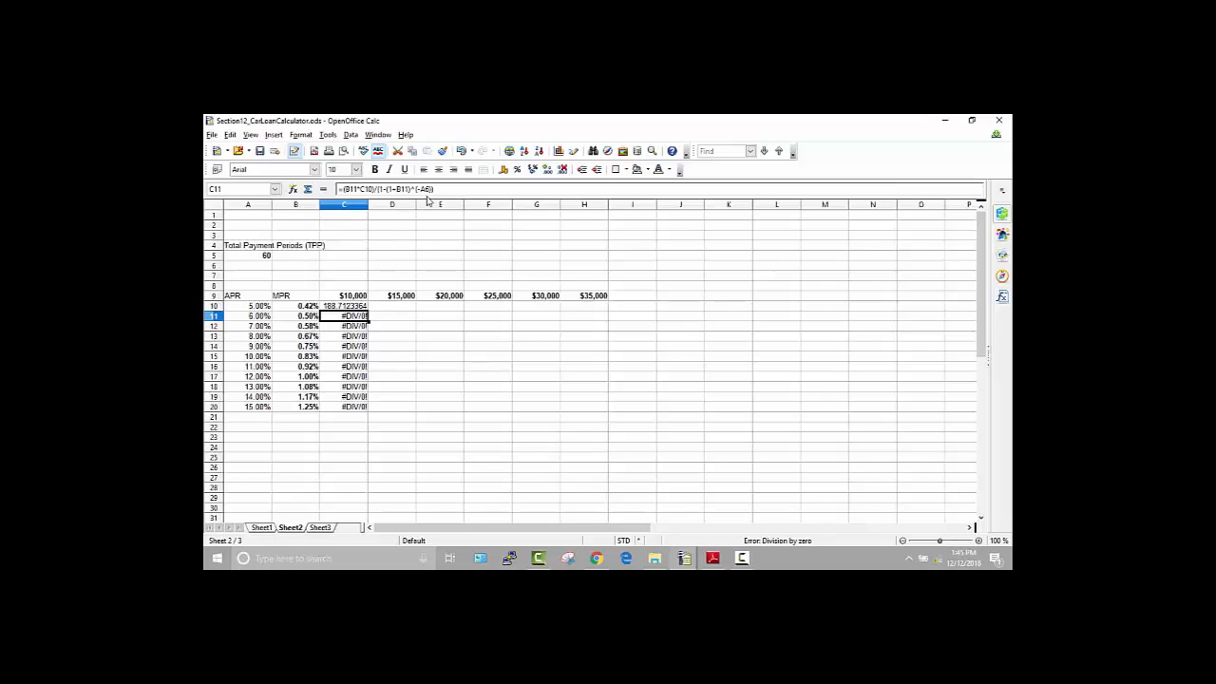
# Lock the references in the C10 payment formula so it reads =($B10*C$9)/(1-(1+$B10)^(-$A$5))
pyautogui.click(339, 306)
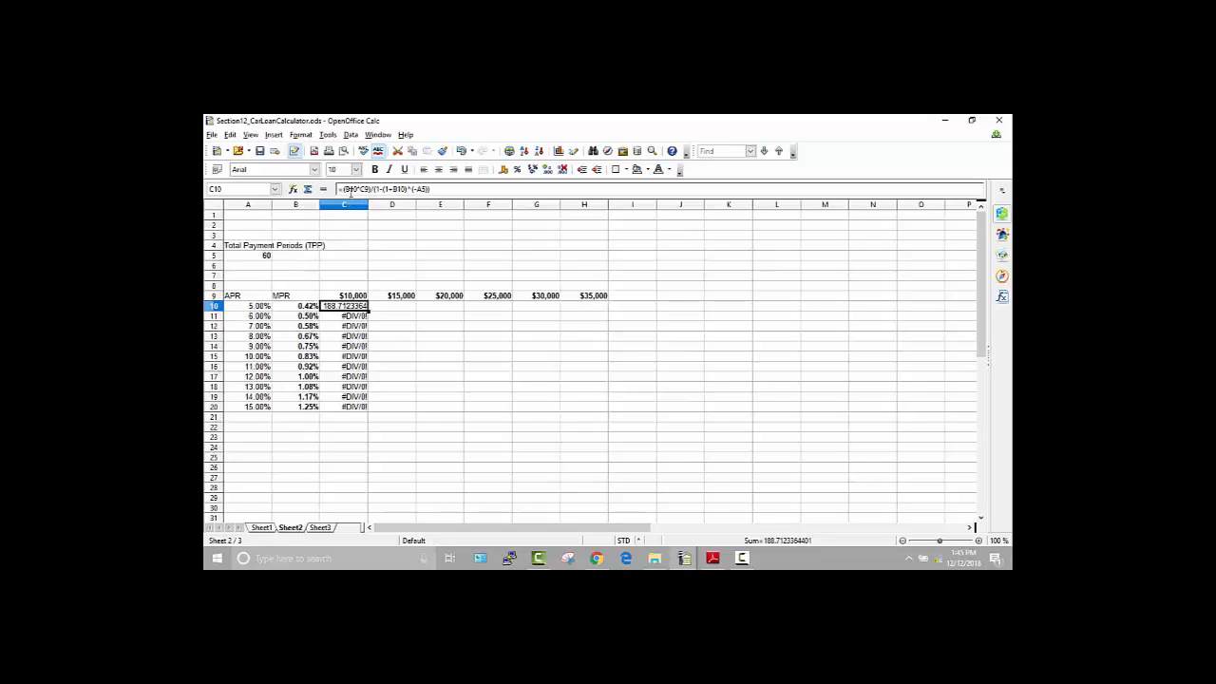
pyautogui.click(347, 189)
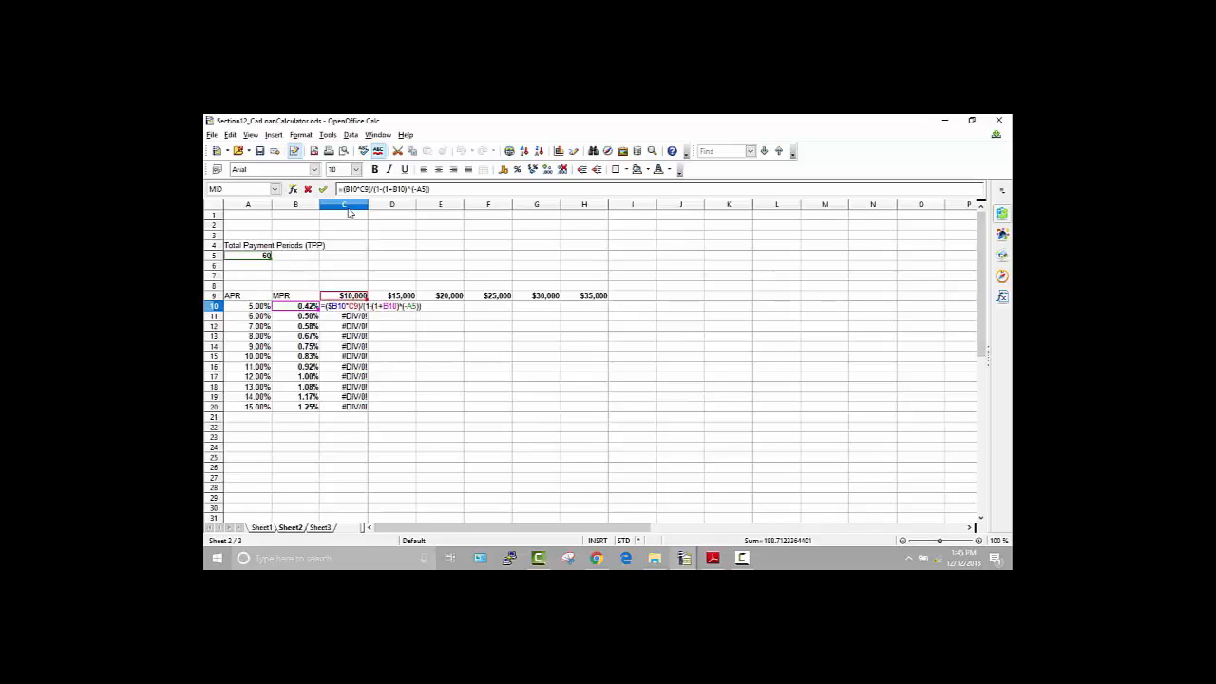
pyautogui.write('$')
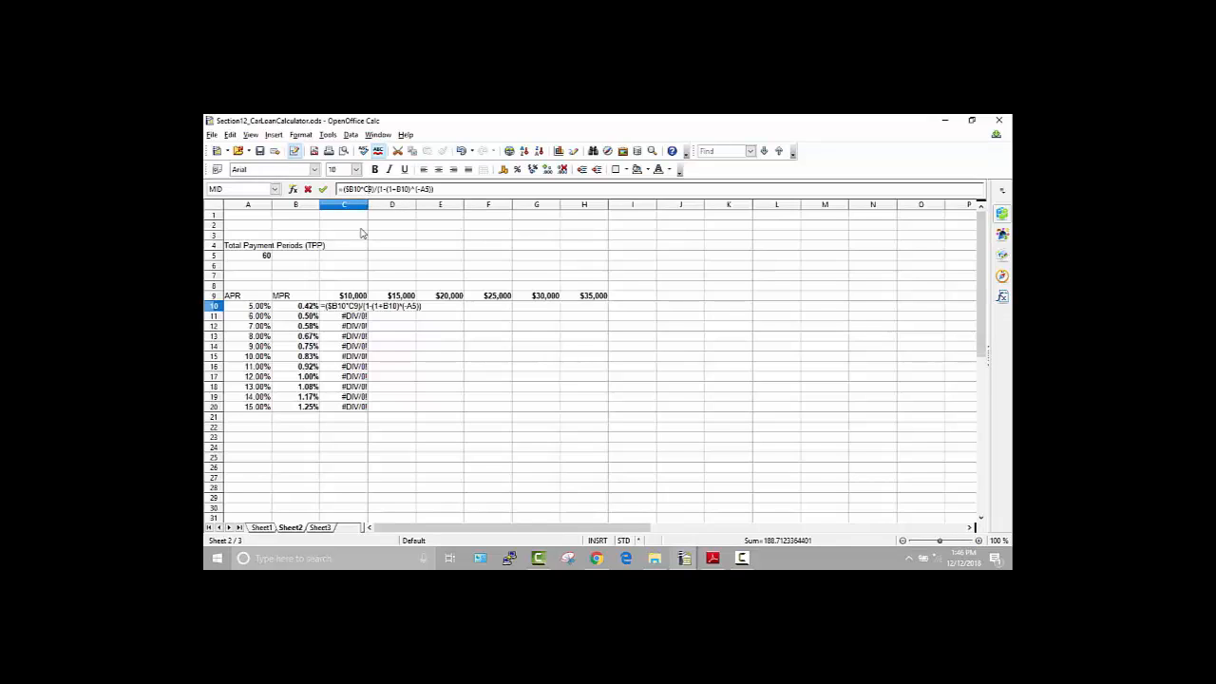
pyautogui.write('$')
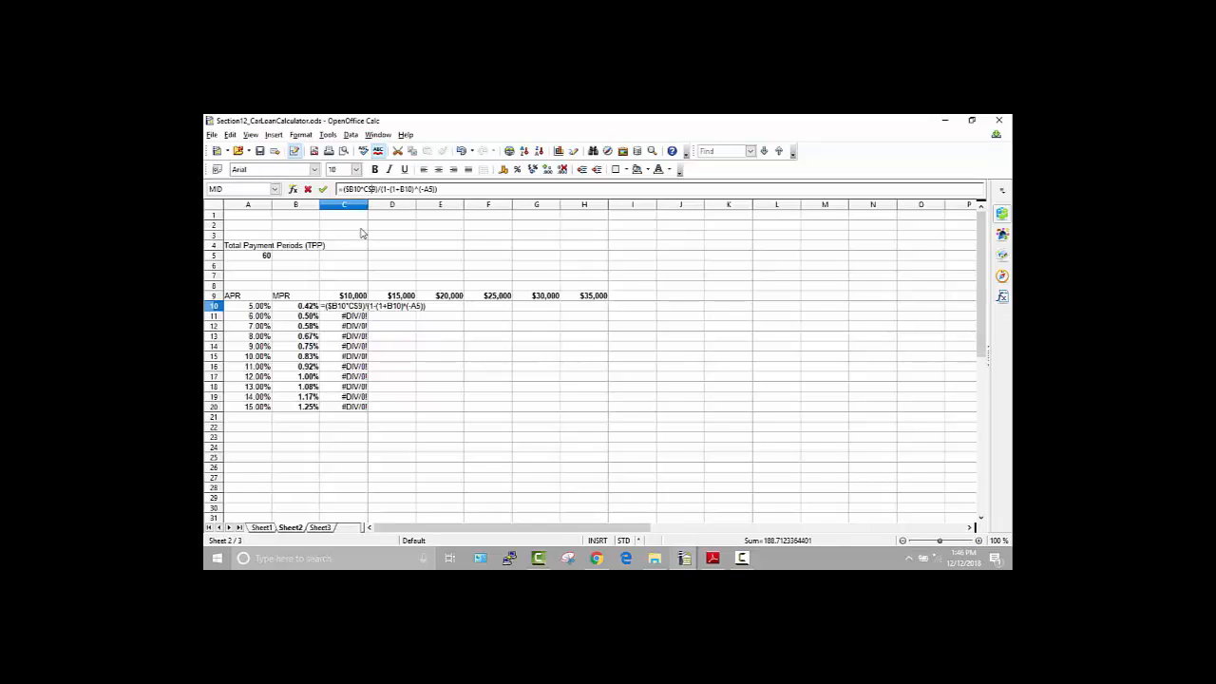
pyautogui.click(400, 189)
pyautogui.write('$')
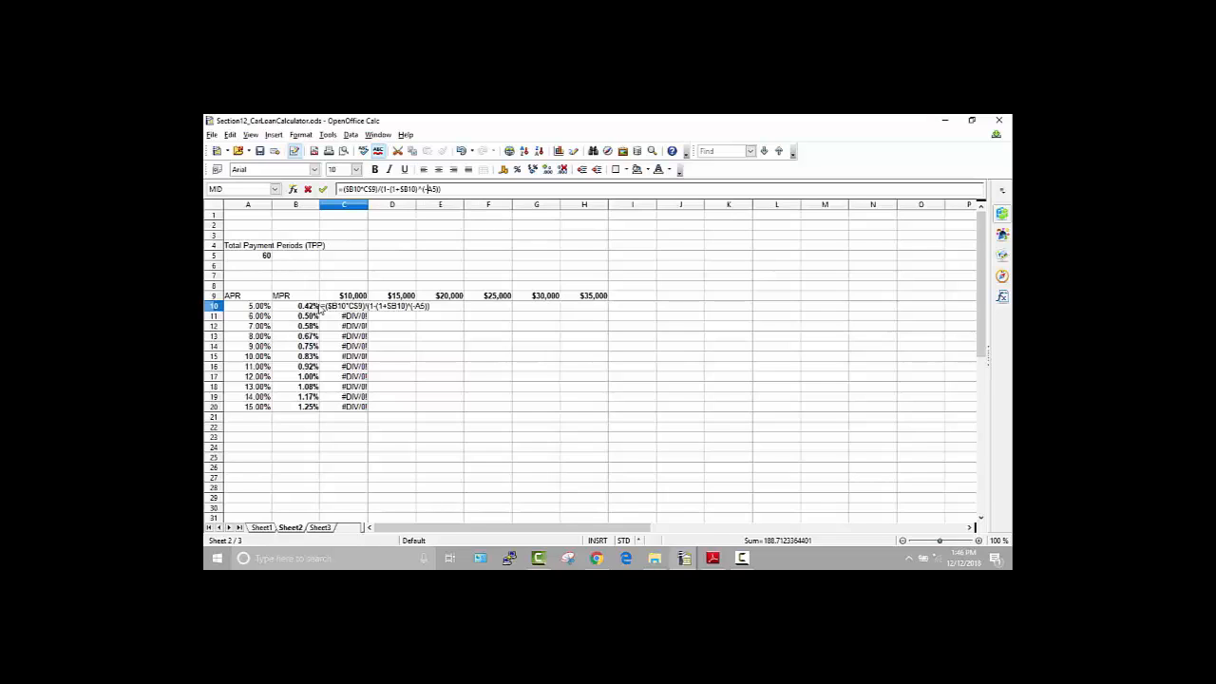
pyautogui.write('$A$')
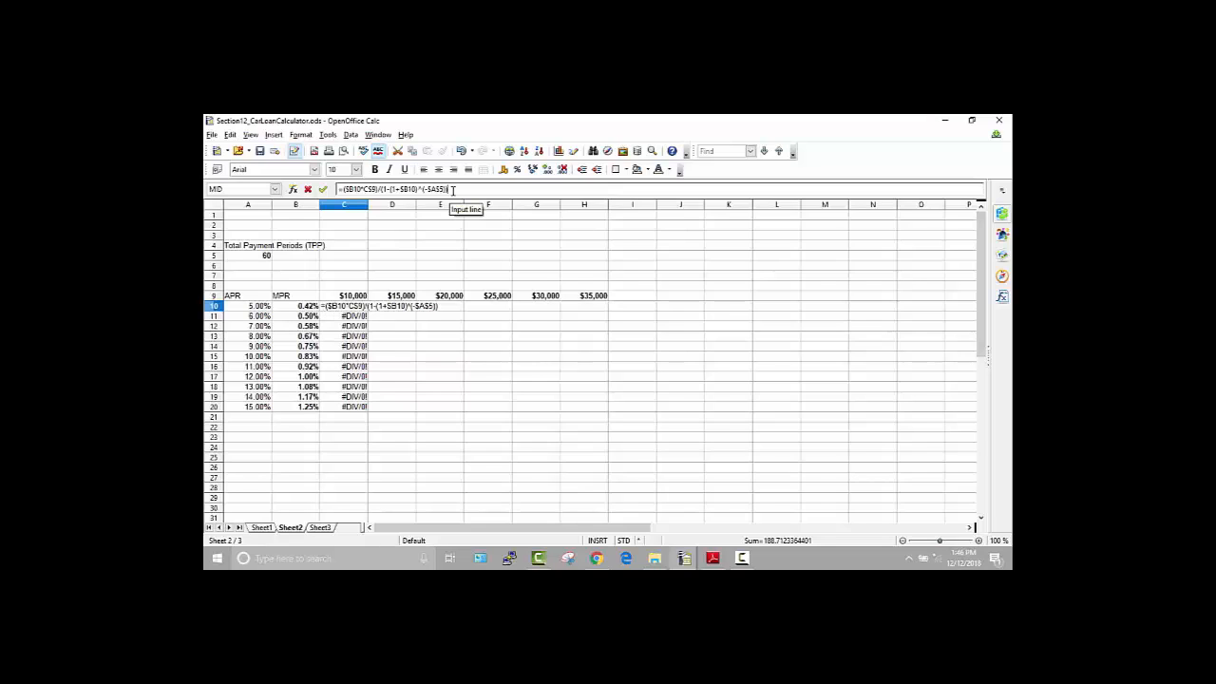
pyautogui.press('Return')
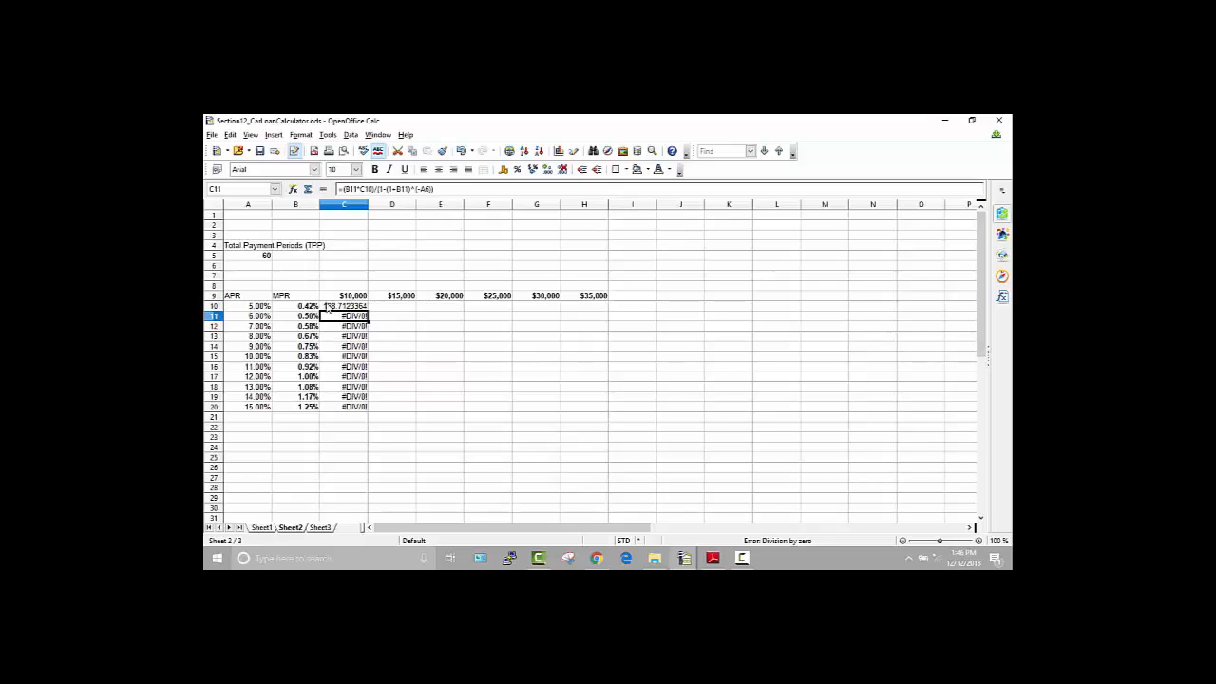
# Fill the C10 payment formula down to C20 and check the references cell by cell down the column
pyautogui.click(356, 305)
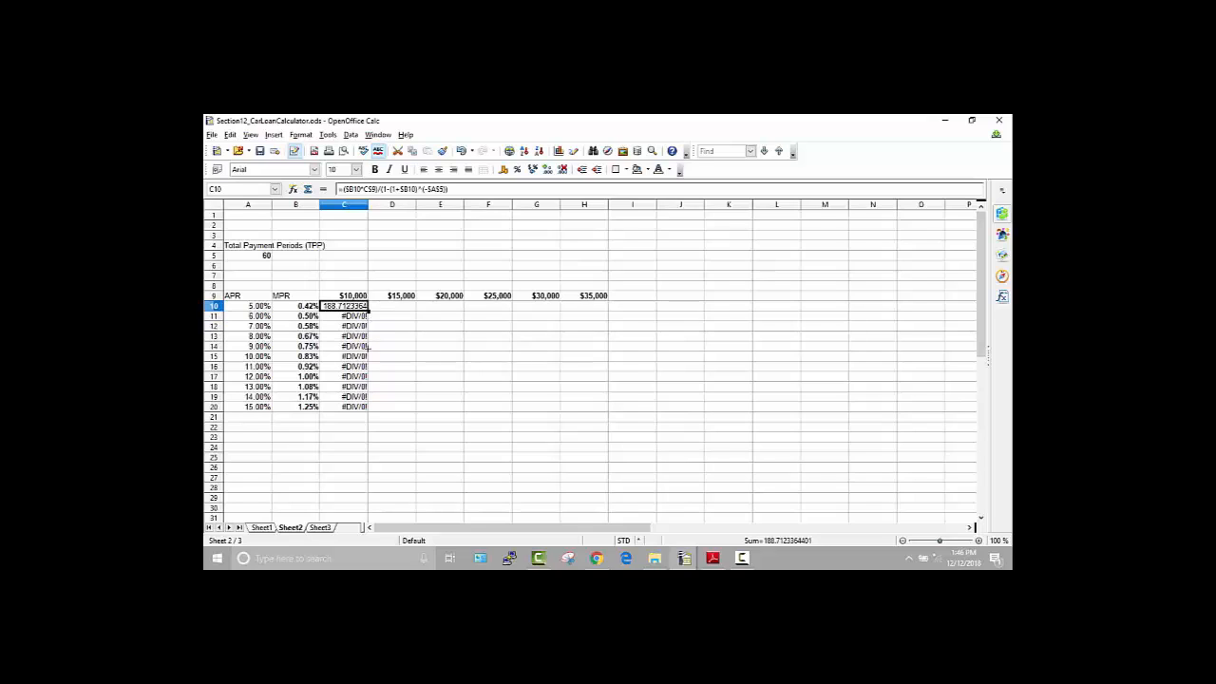
pyautogui.moveTo(369, 346); pyautogui.dragTo(368, 411)
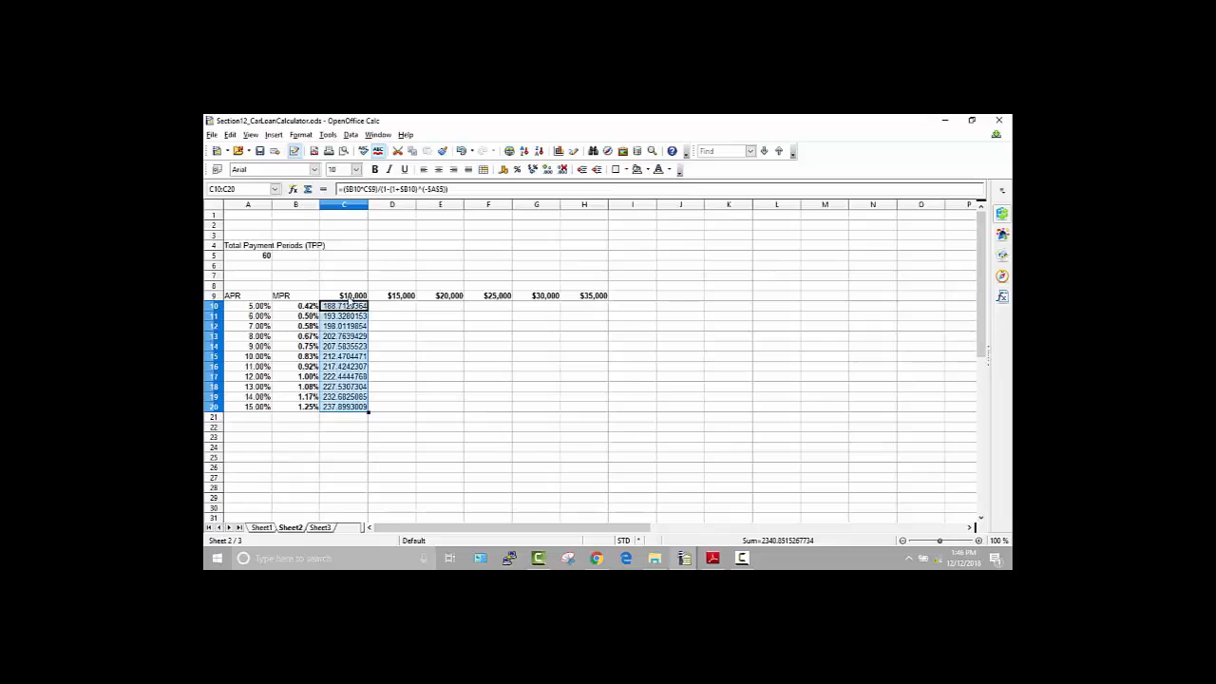
pyautogui.press('Up')
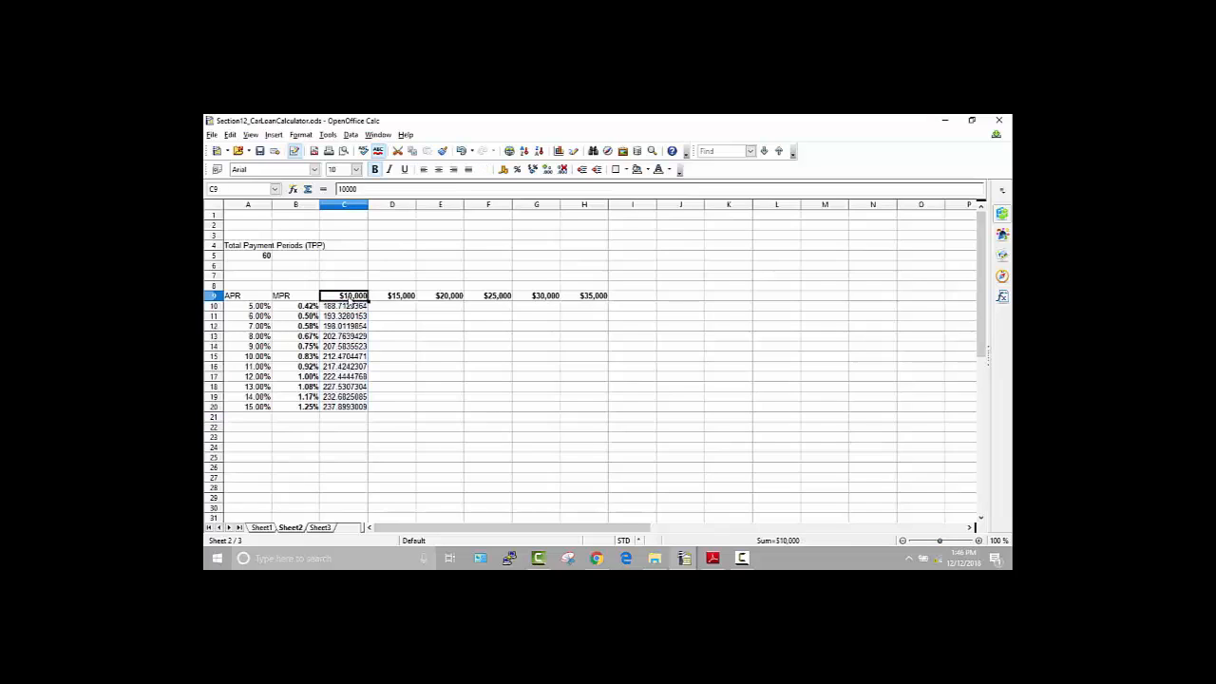
pyautogui.press('Down')
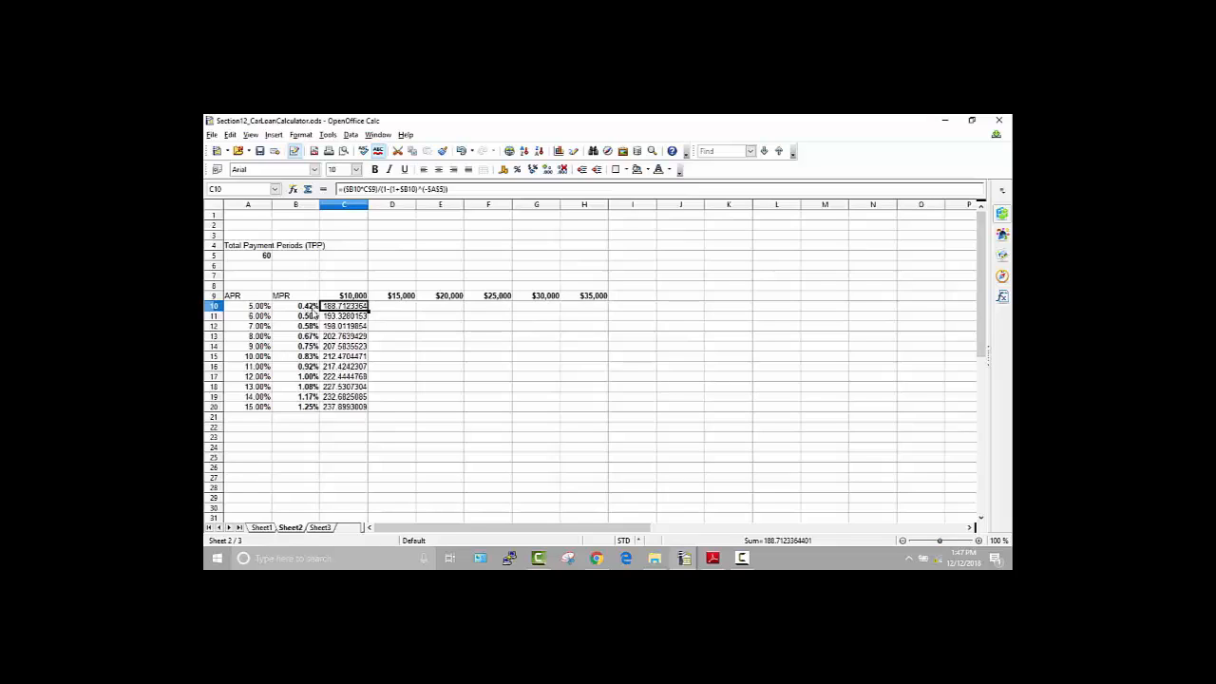
pyautogui.press('Down')
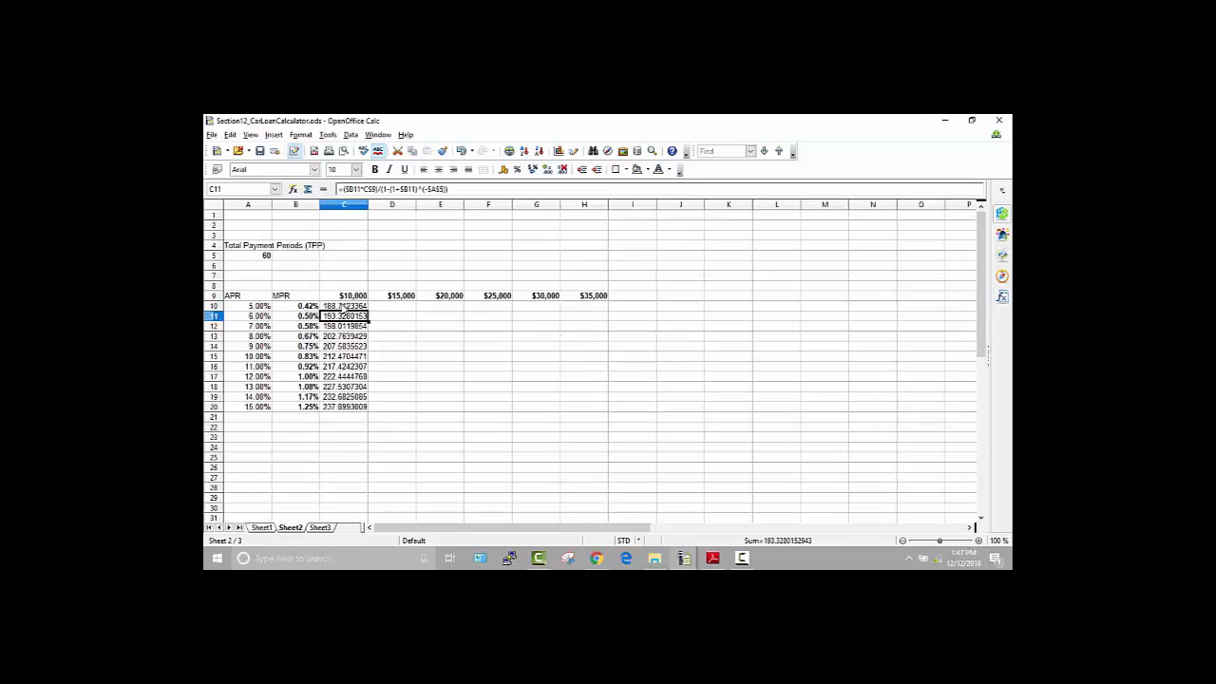
pyautogui.press('Down')
pyautogui.press('Down')
pyautogui.press('Down')
pyautogui.press('Down')
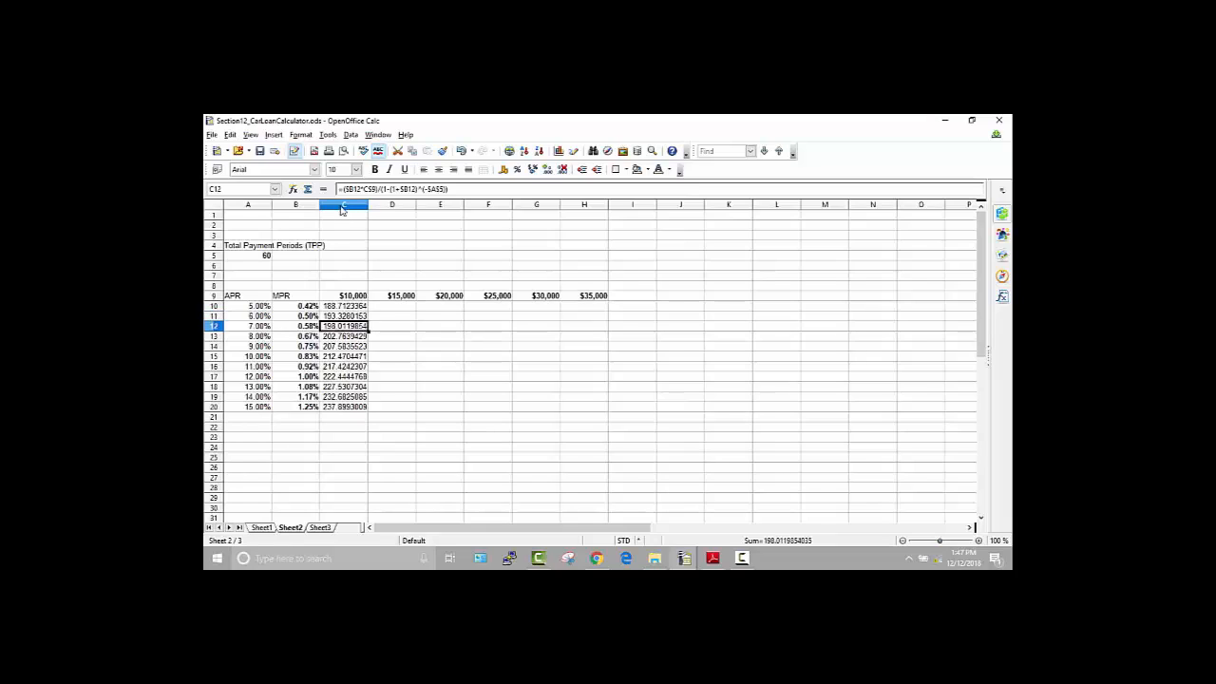
pyautogui.press('Down')
pyautogui.press('Down')
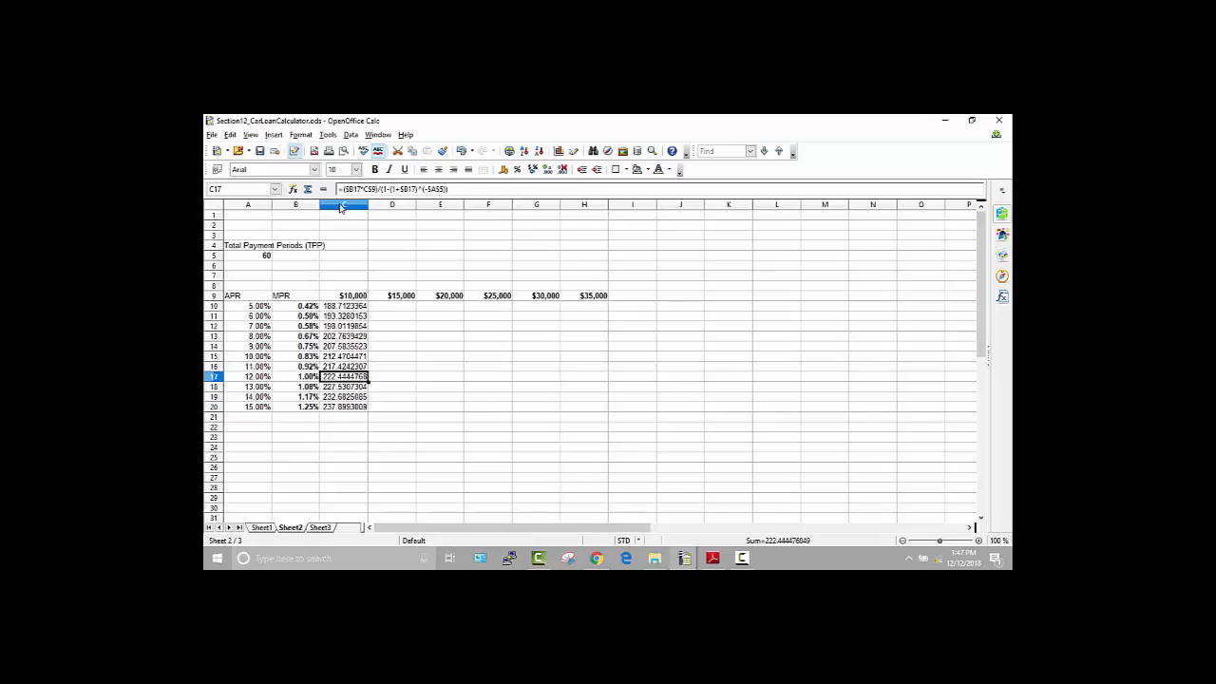
# Fill the payment formulas in C10:C20 across to column H and check the loan amount references along row 10
pyautogui.click(346, 309)
pyautogui.moveTo(346, 312); pyautogui.dragTo(595, 375)
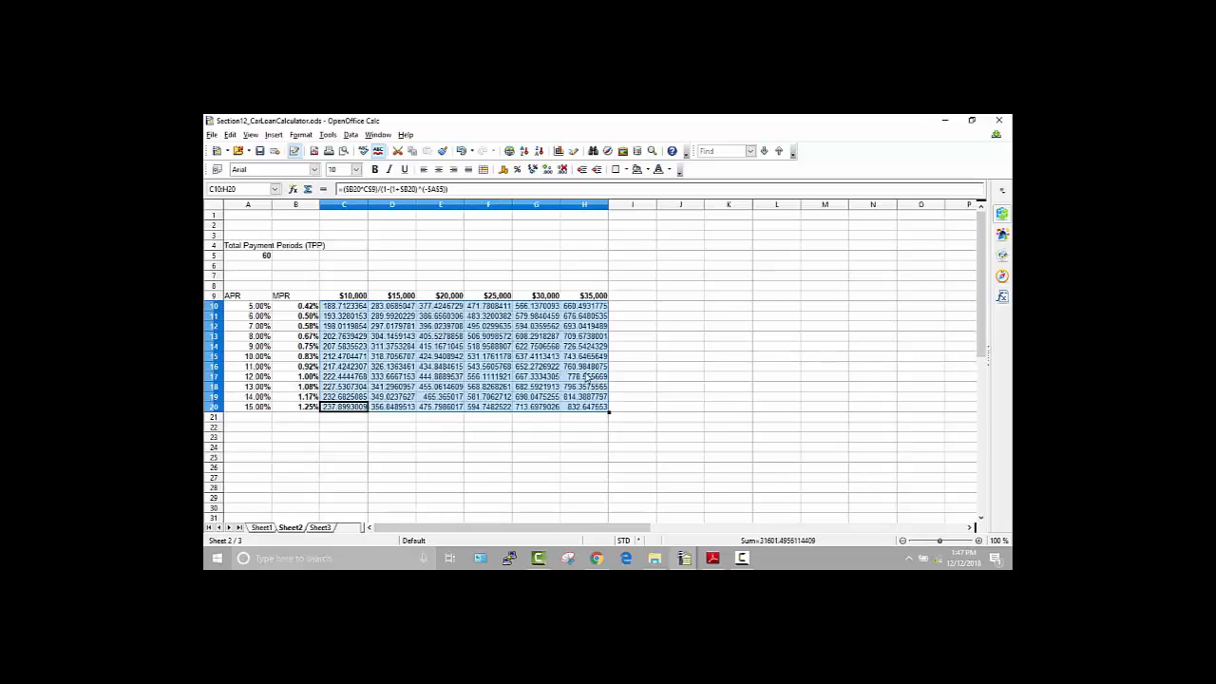
pyautogui.click(348, 307)
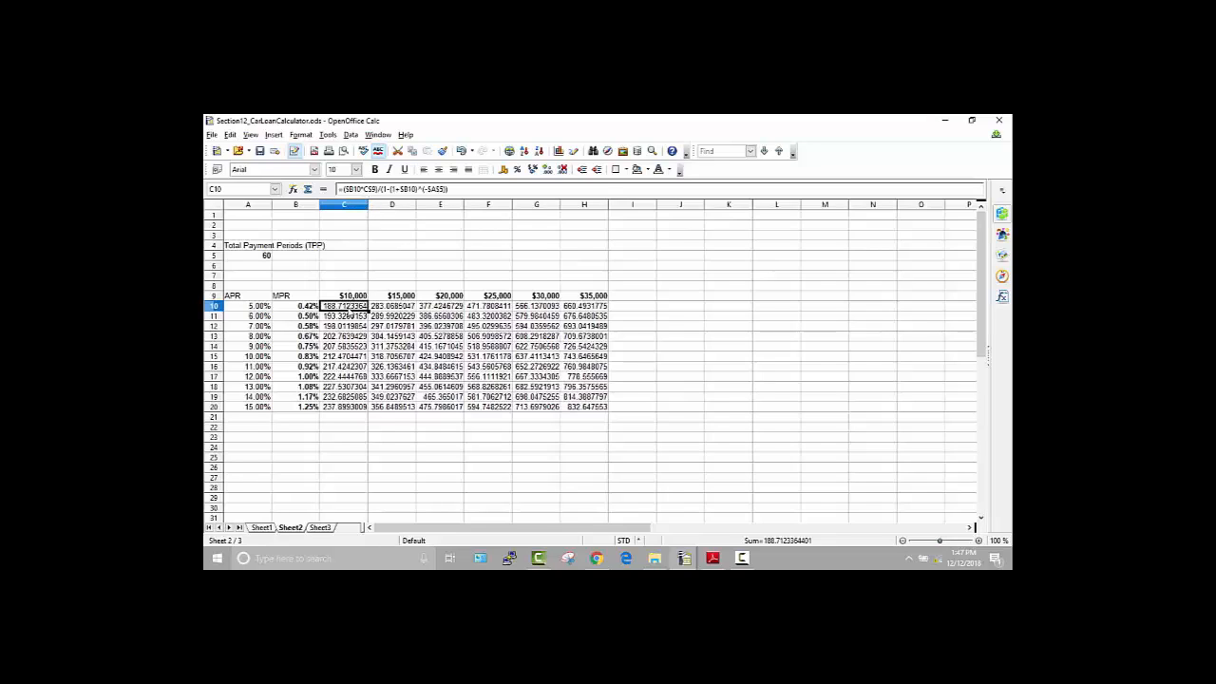
pyautogui.press('Right')
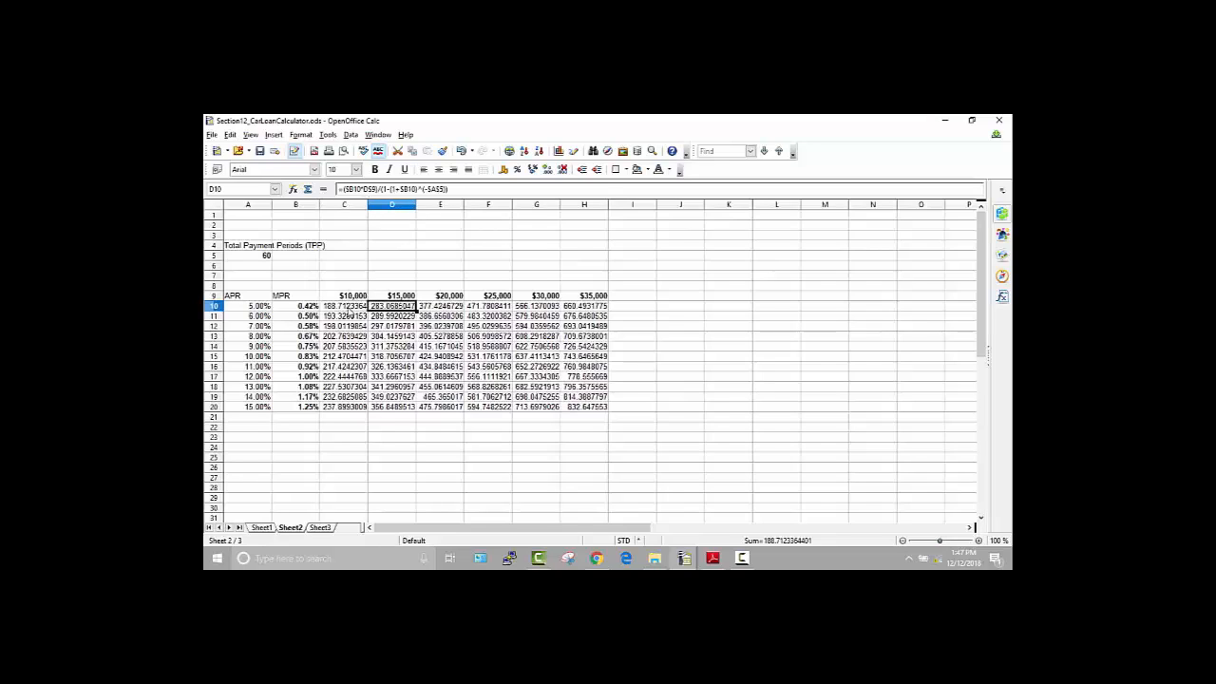
pyautogui.press('Right')
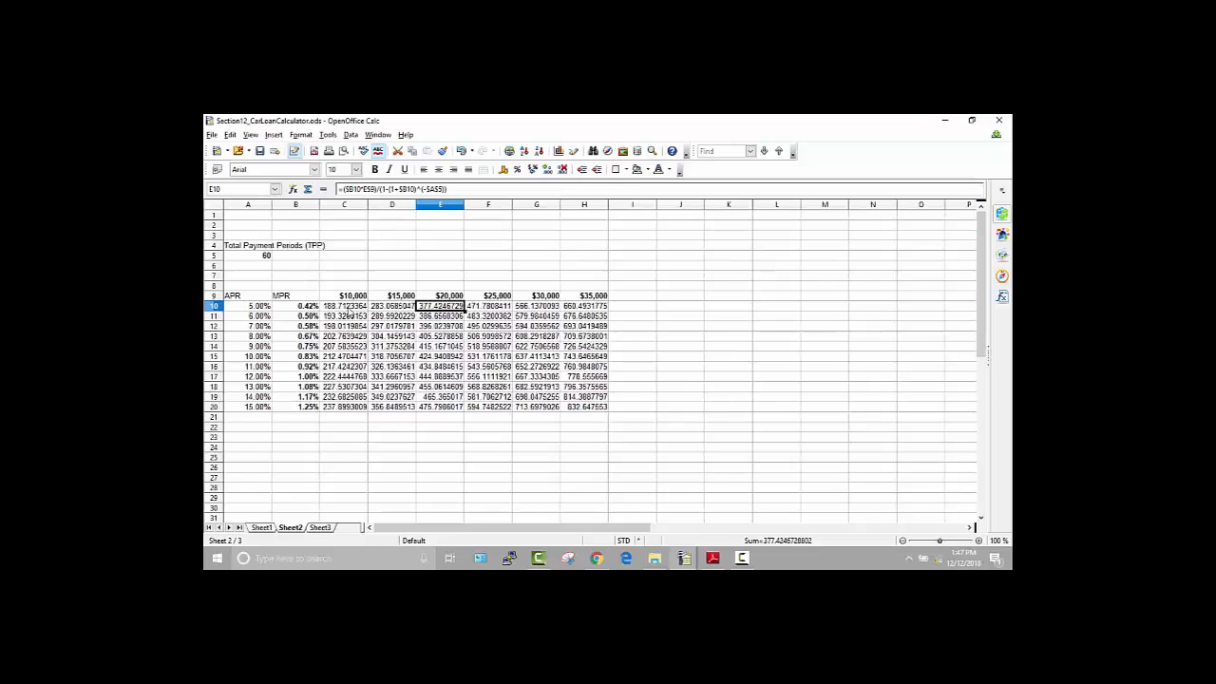
pyautogui.press('Right')
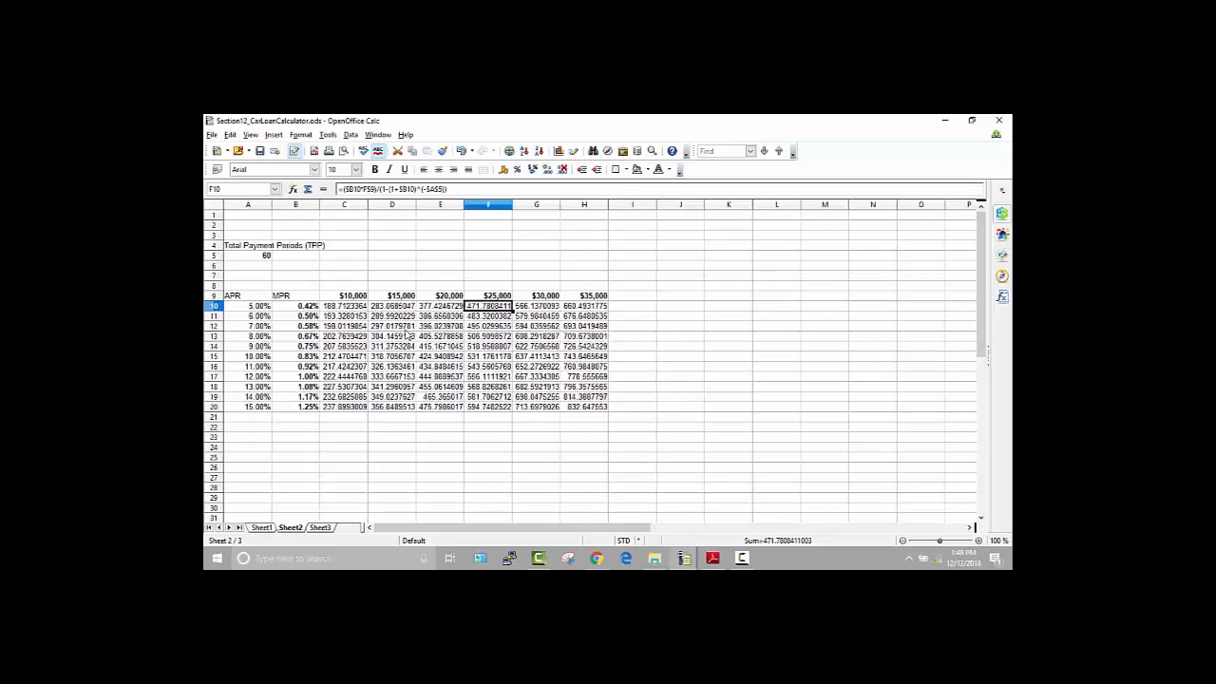
# Format the payments in C10:H20 as USD currency with zero decimal places
pyautogui.click(350, 306)
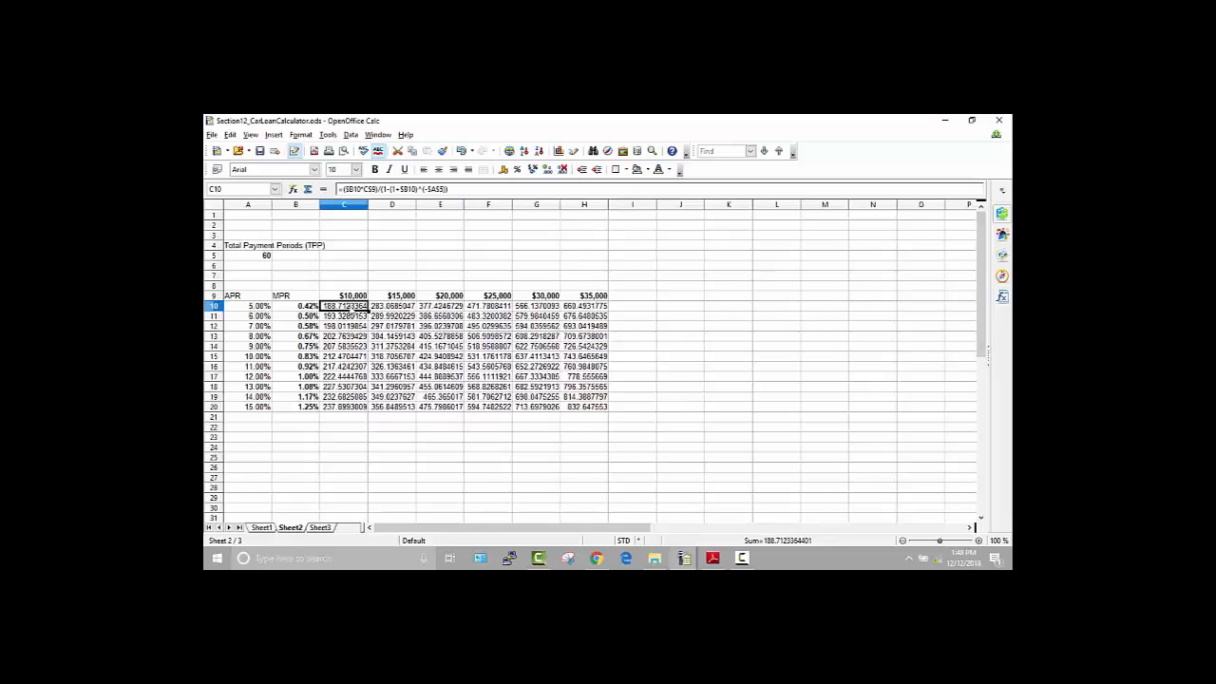
pyautogui.moveTo(350, 308); pyautogui.dragTo(581, 407)
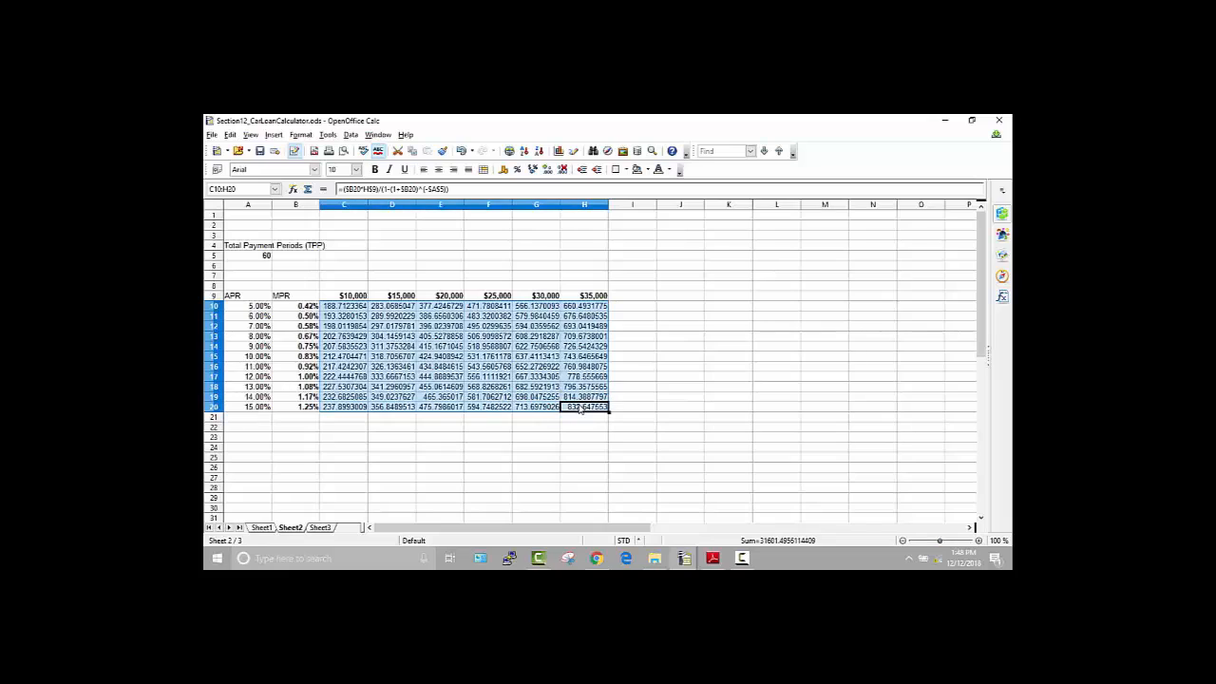
pyautogui.rightClick(485, 346)
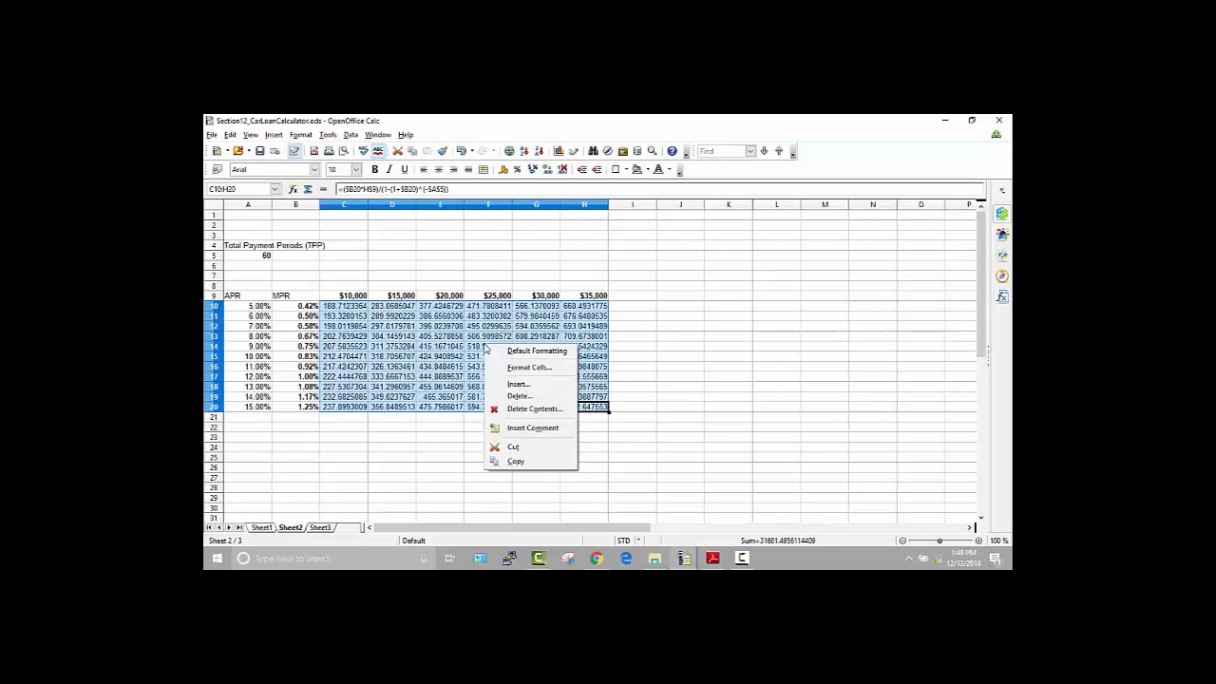
pyautogui.click(530, 368)
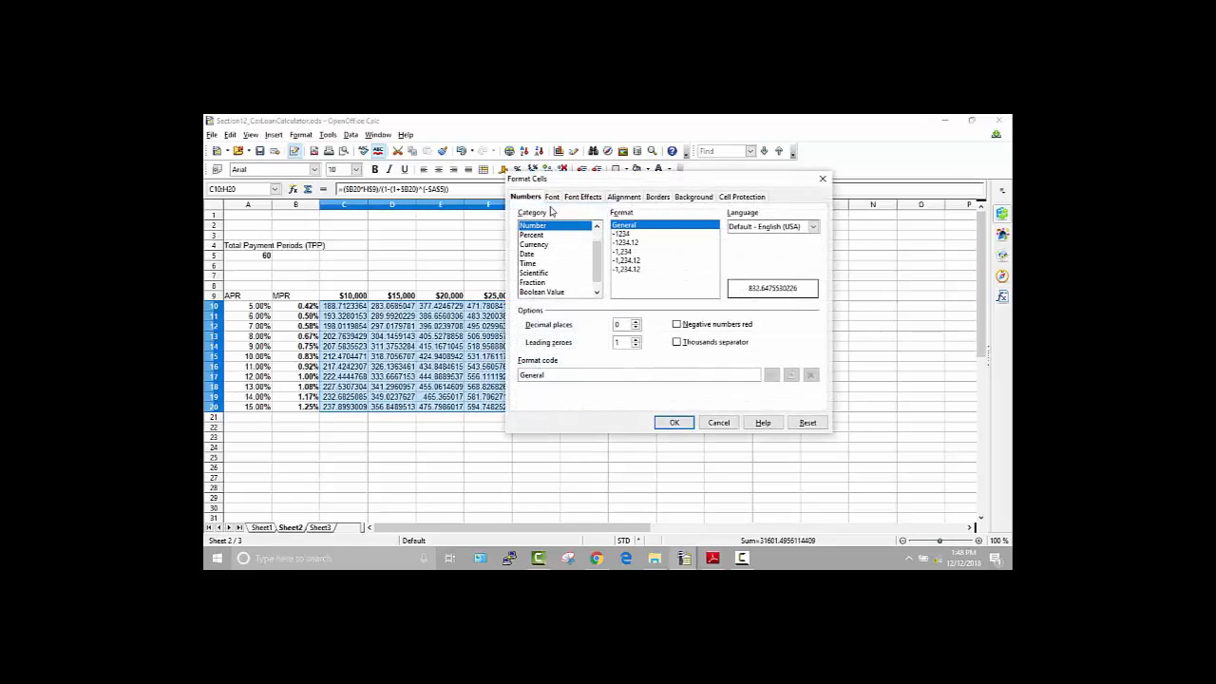
pyautogui.click(534, 246)
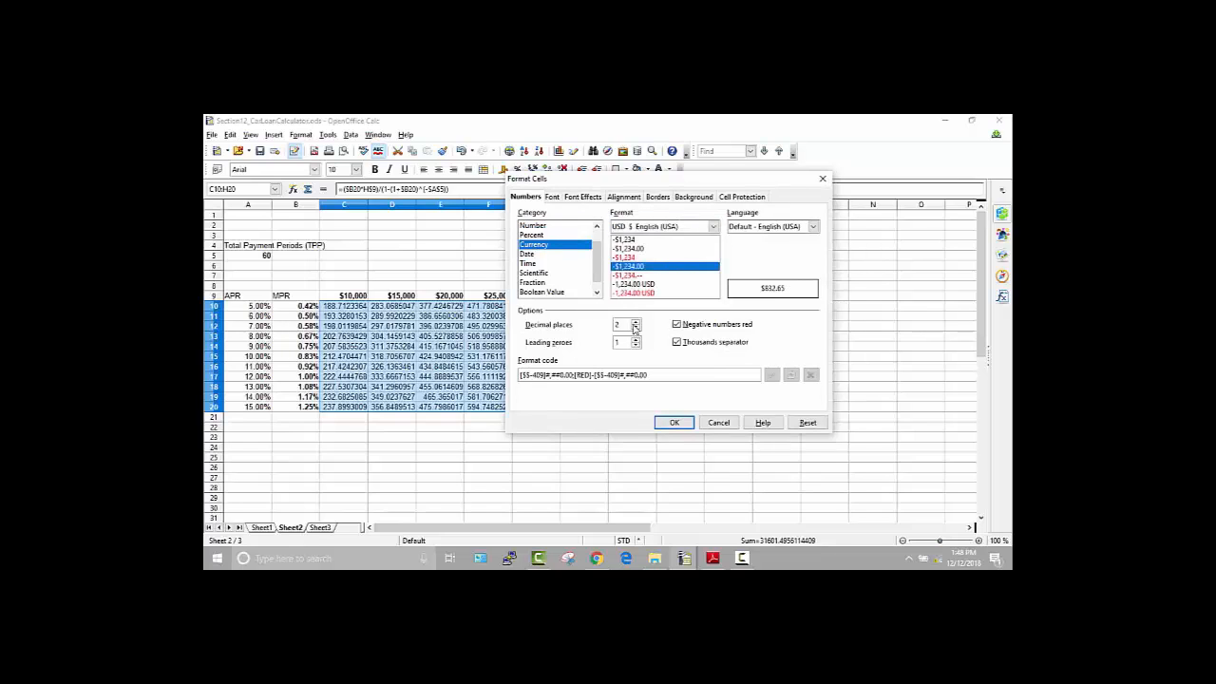
pyautogui.click(636, 329)
pyautogui.click(636, 329)
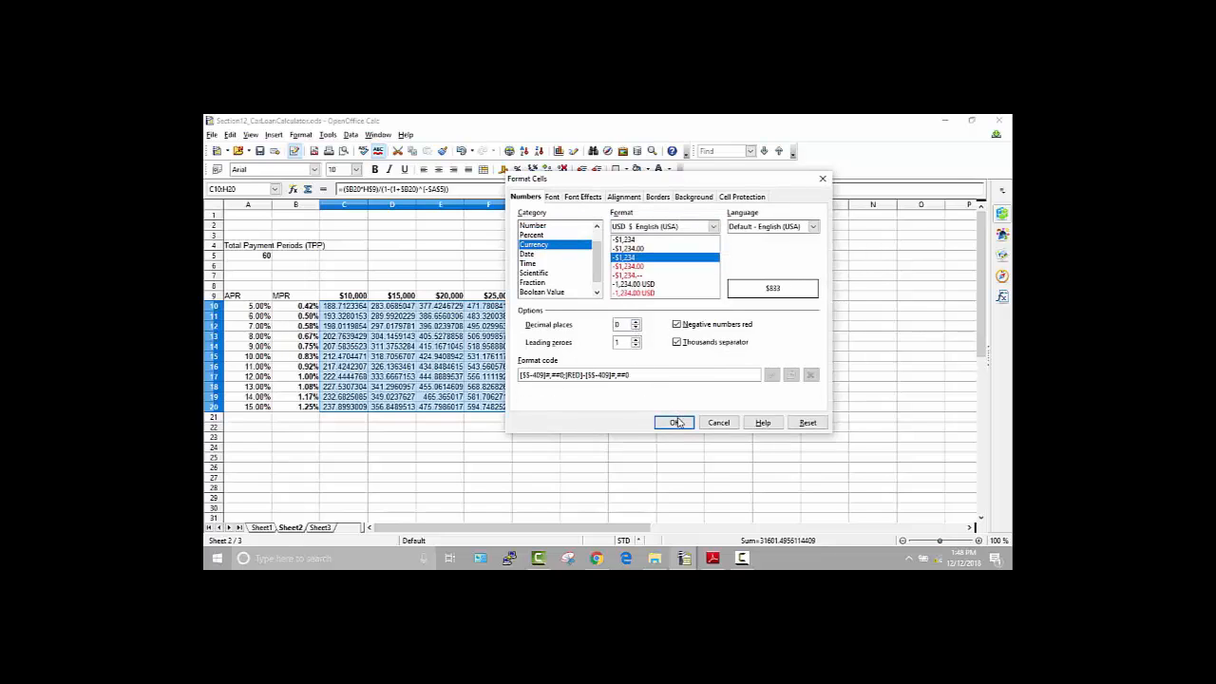
pyautogui.click(676, 423)
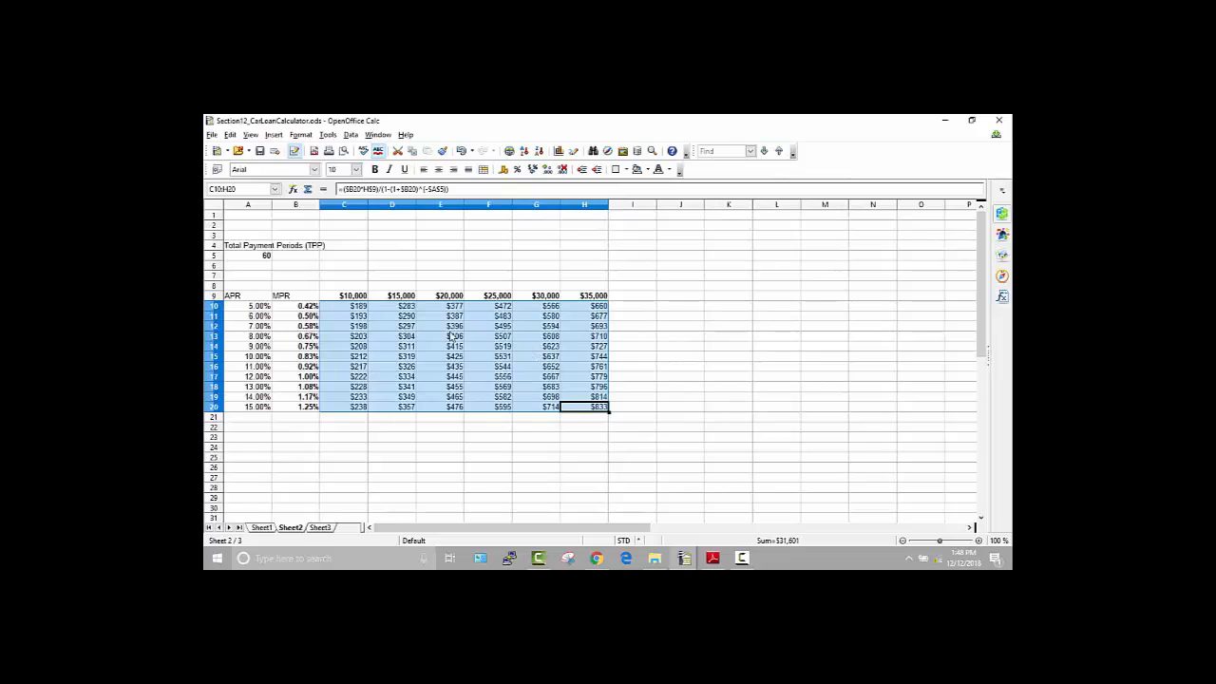
# Look up the monthly payment for a $25,000 loan at 8% APR and review the other payments in that row
pyautogui.click(489, 337)
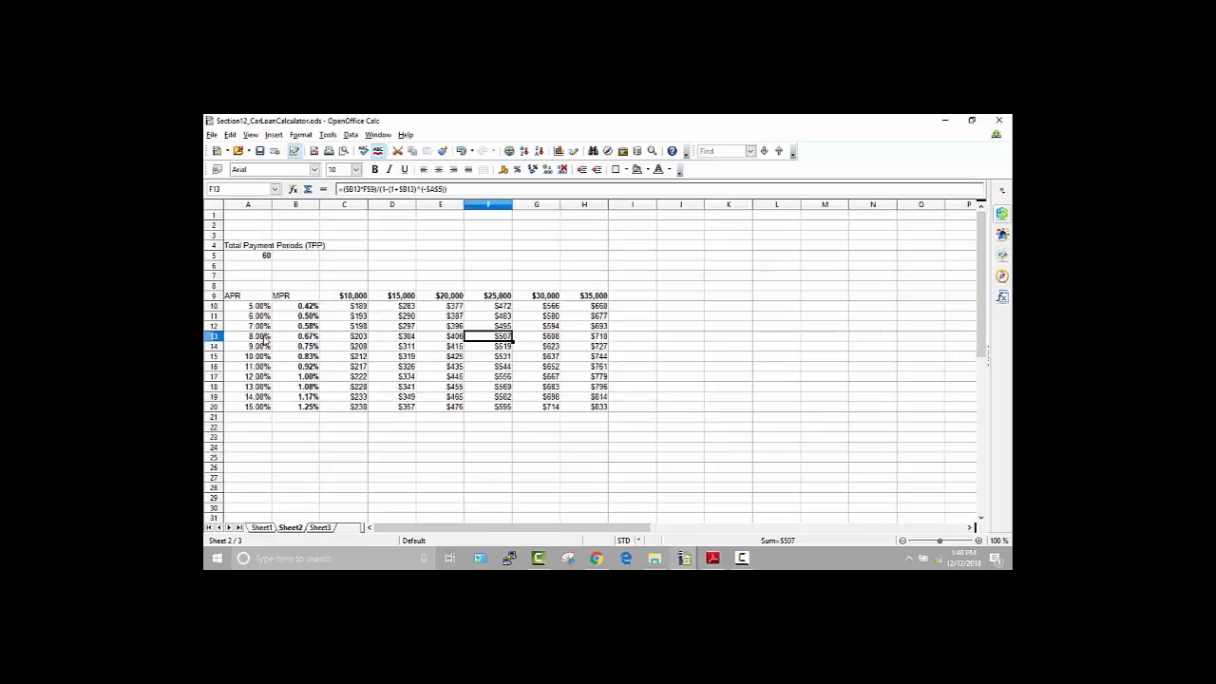
pyautogui.click(256, 339)
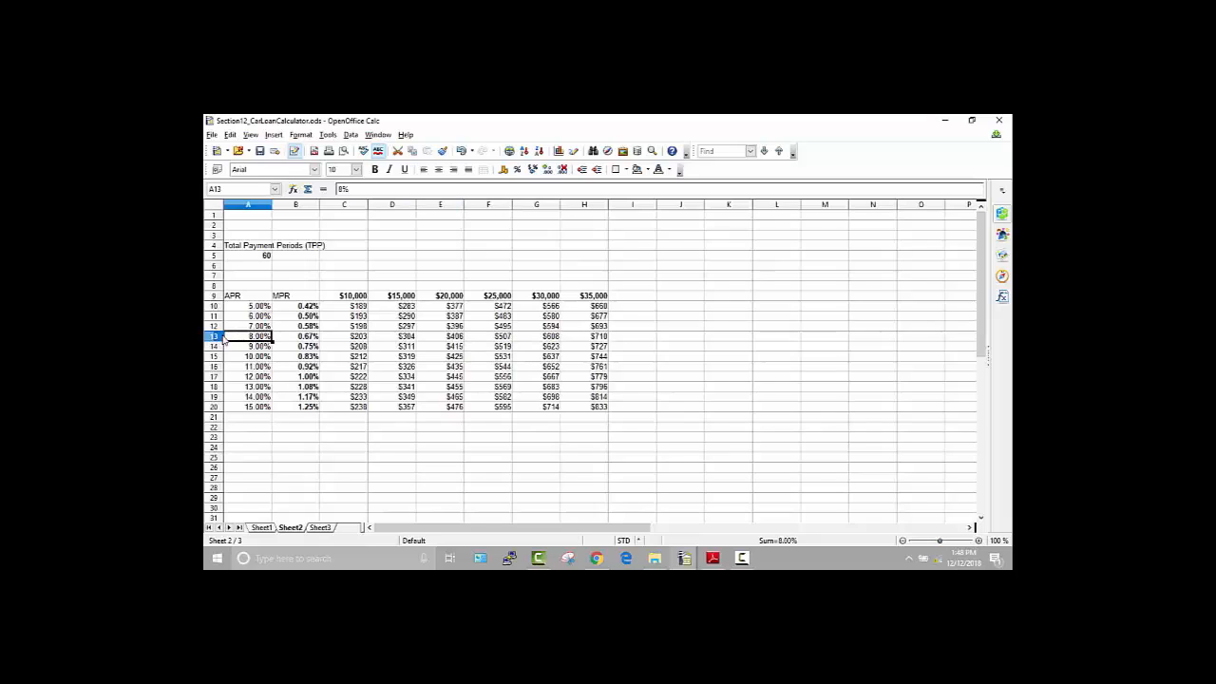
pyautogui.click(215, 336)
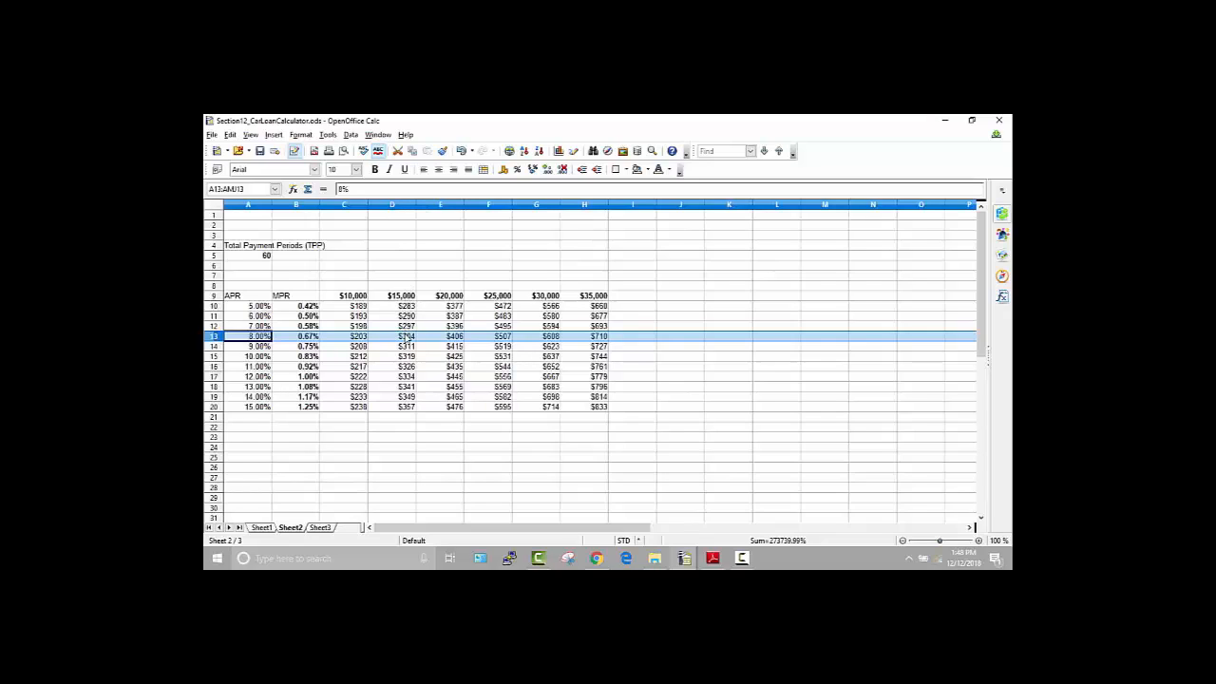
# Set the total payment periods in A5 to 36
pyautogui.click(259, 256)
pyautogui.write('3')
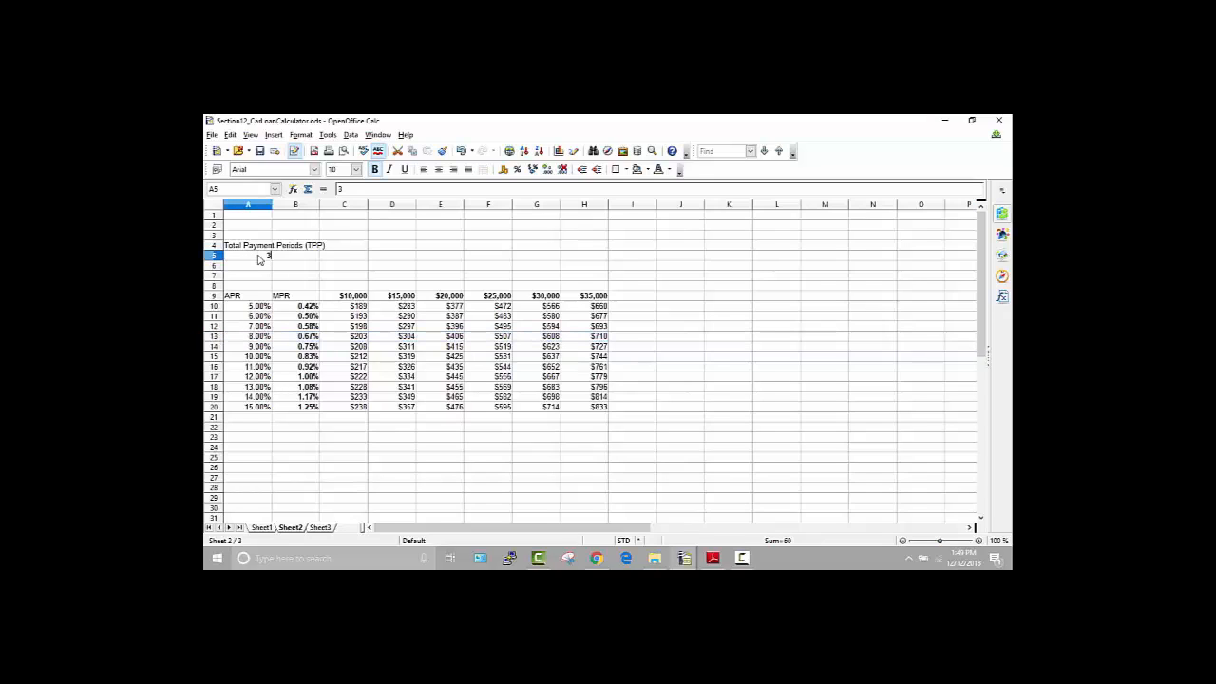
pyautogui.write('6')
pyautogui.press('Return')
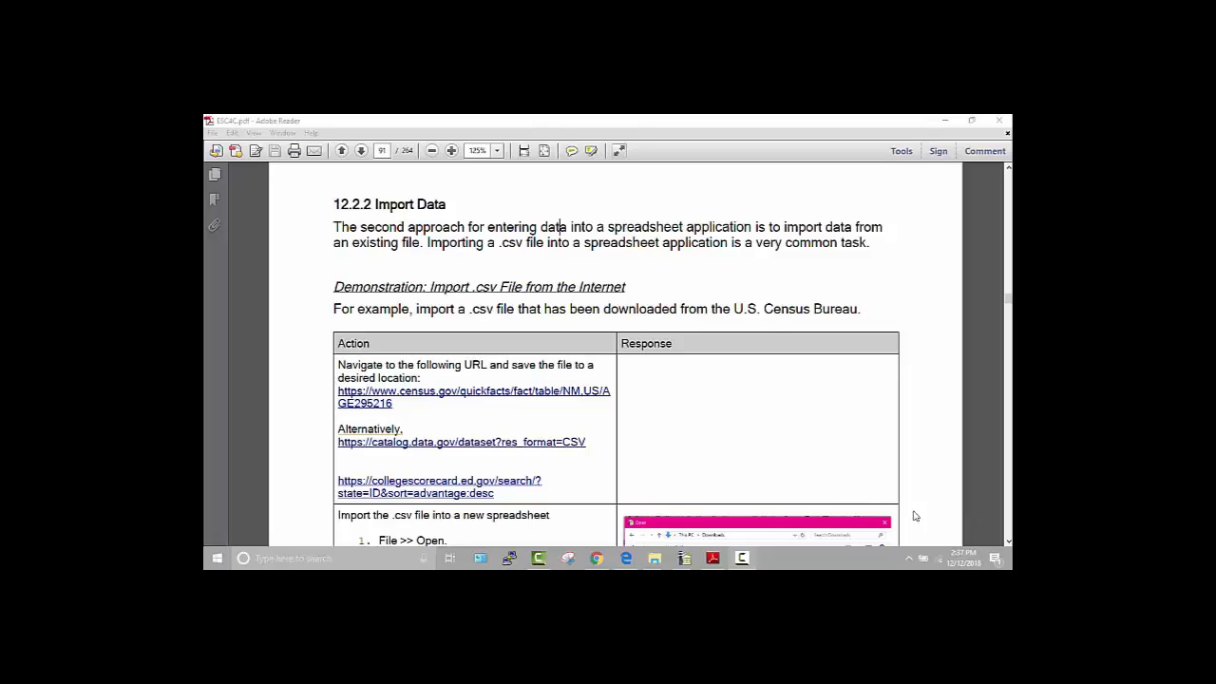
# View the Data.gov CSV catalog in Chrome, then switch to the Downloads folder in File Explorer and select Demographic_Statistics_By_Zip_Code.csv
pyautogui.click(597, 558)
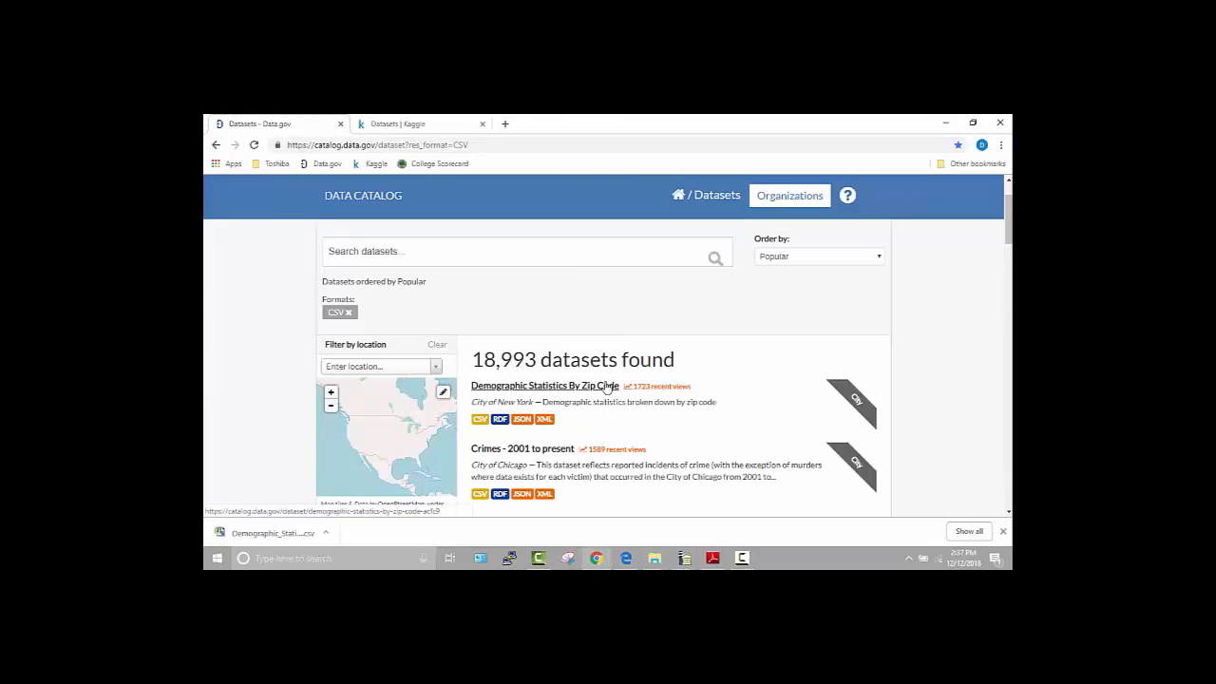
pyautogui.click(948, 124)
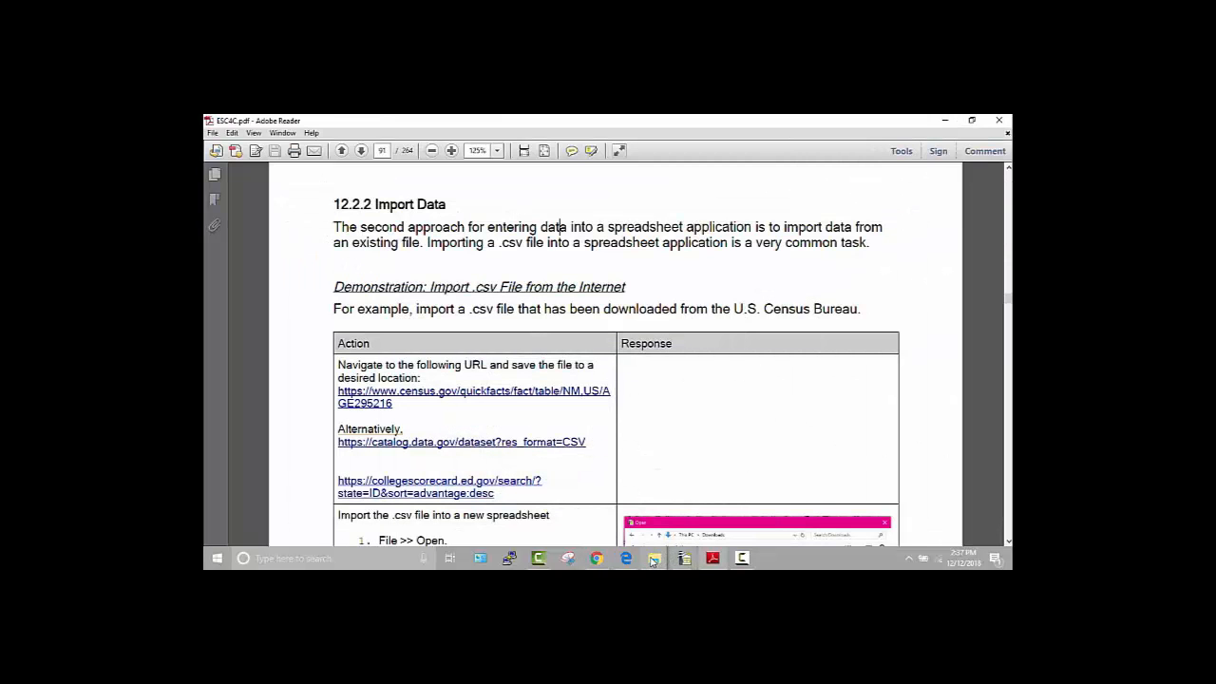
pyautogui.moveTo(653, 561)
pyautogui.click(704, 474)
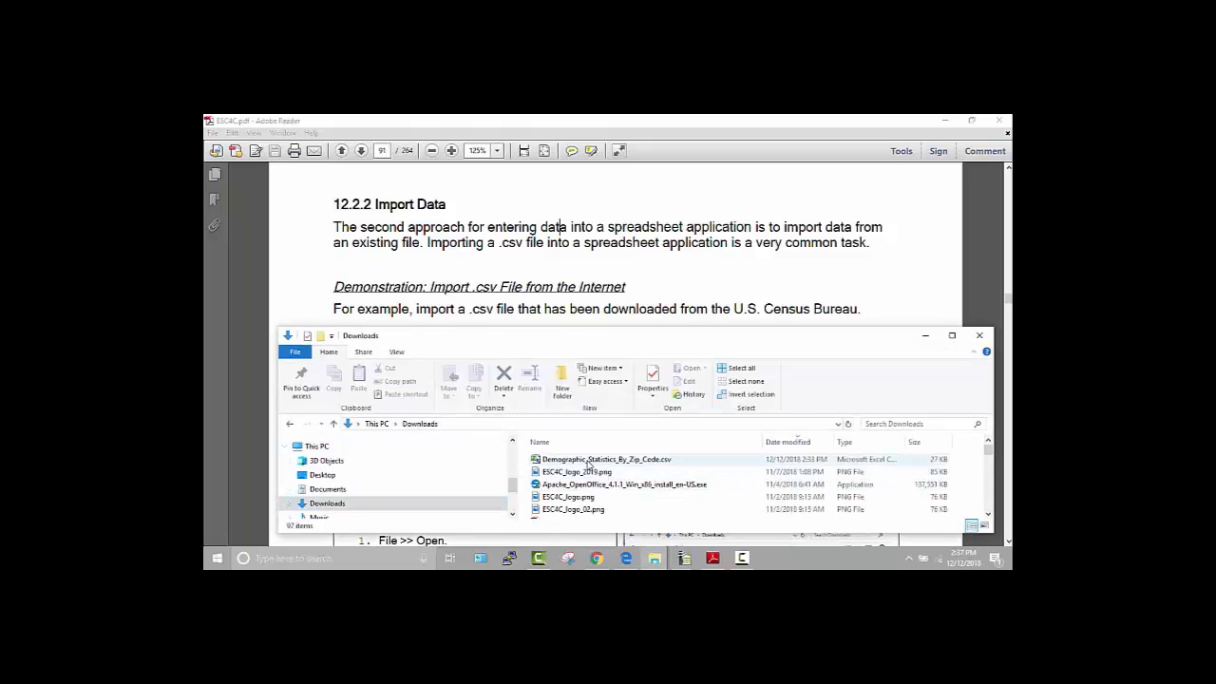
pyautogui.click(588, 463)
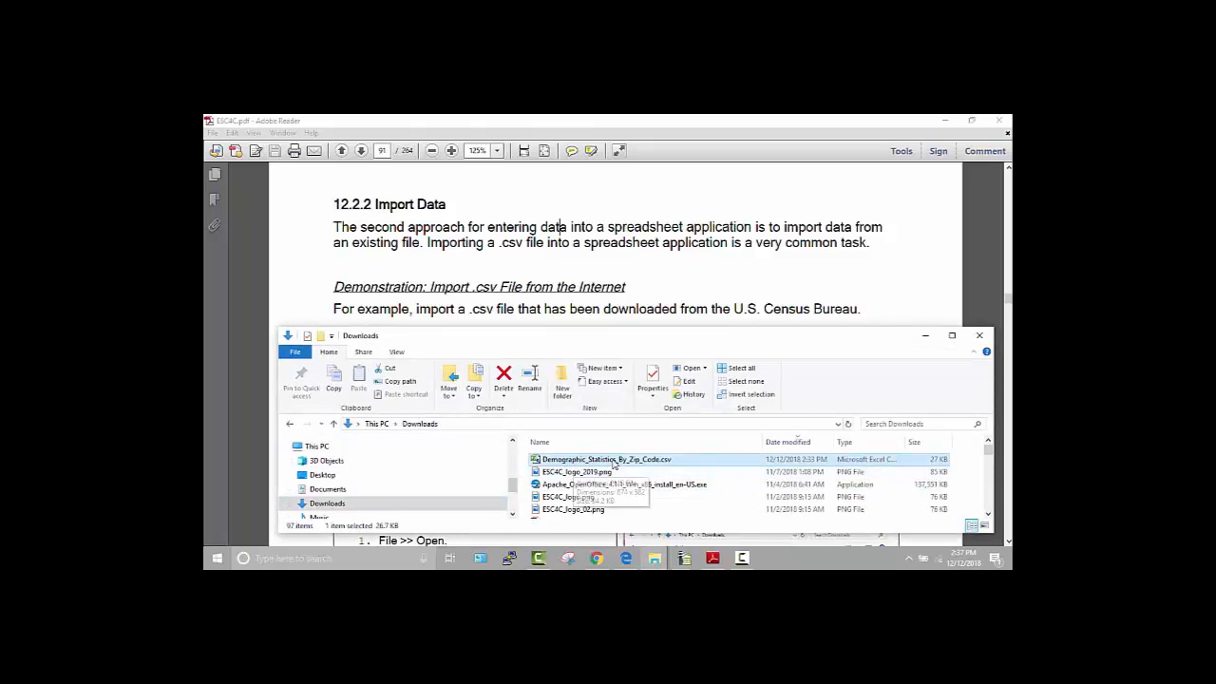
# Switch to the OpenOffice Calc spreadsheet and open Demographic_Statistics_By_Zip_Code.csv from the Downloads folder
pyautogui.click(925, 335)
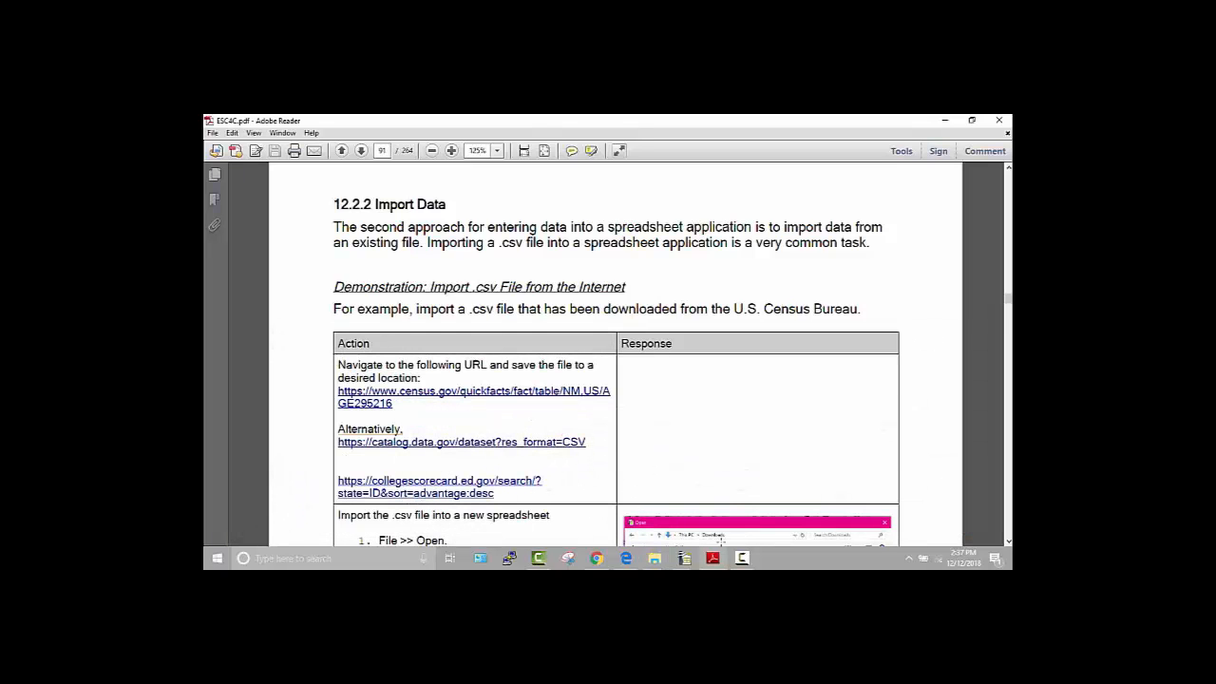
pyautogui.click(688, 560)
pyautogui.click(901, 484)
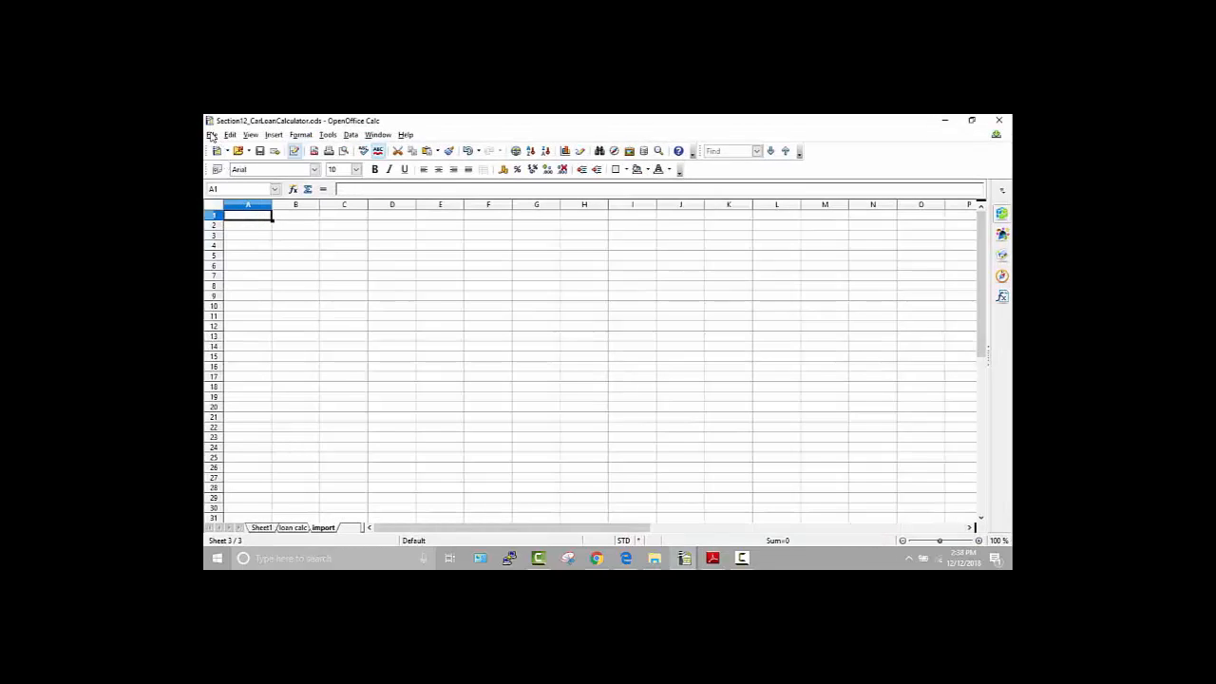
pyautogui.click(212, 136)
pyautogui.click(237, 163)
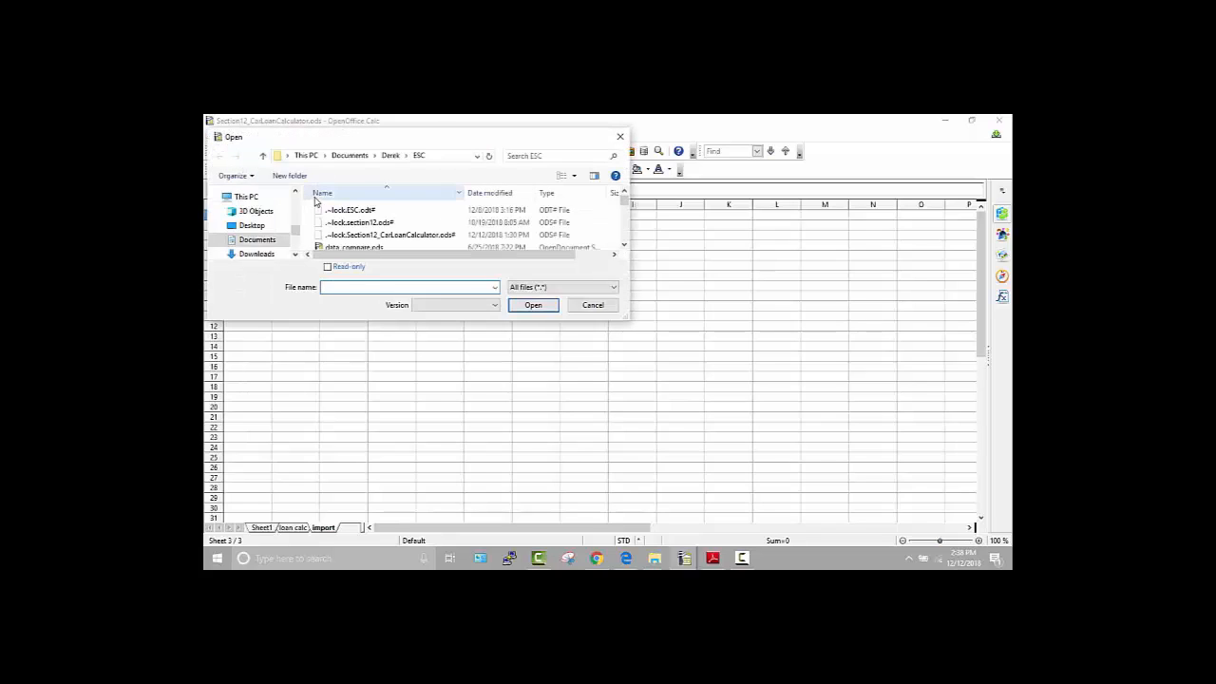
pyautogui.click(257, 254)
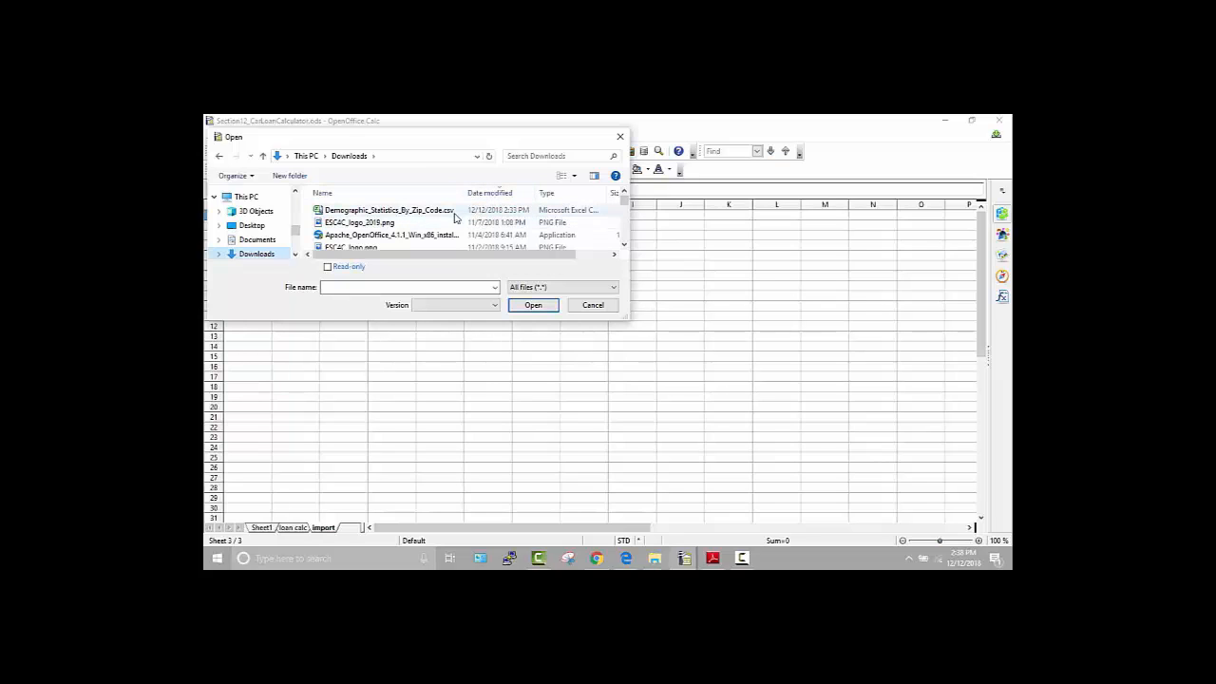
pyautogui.click(414, 216)
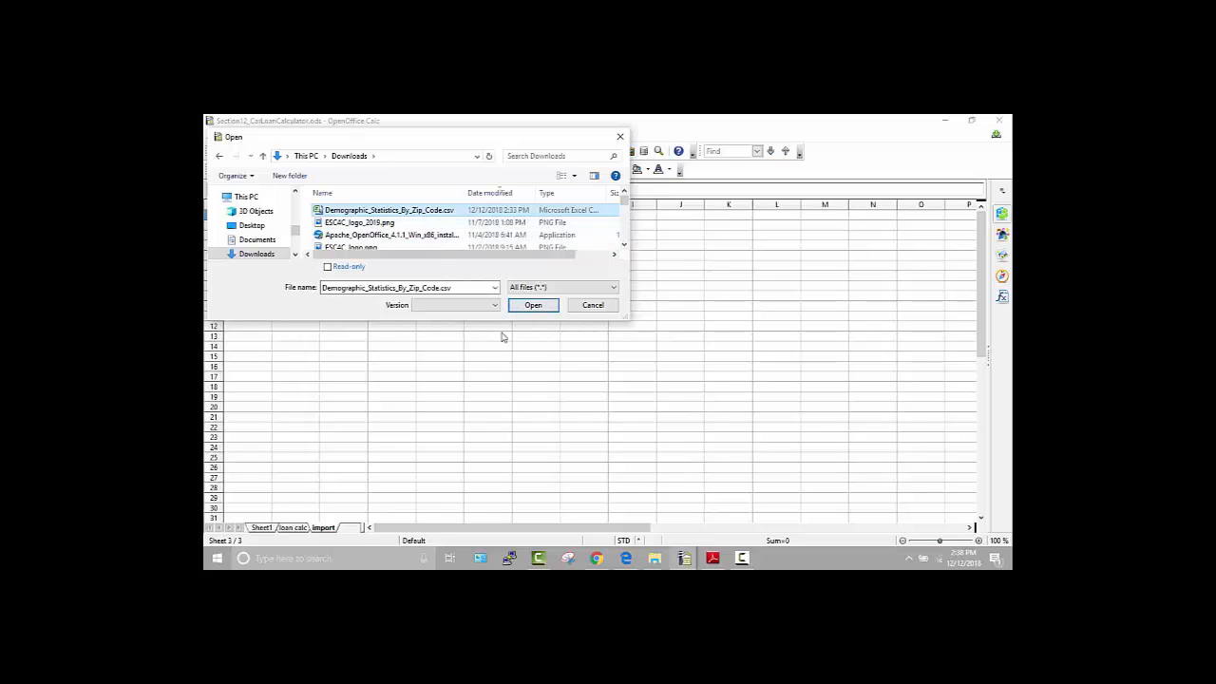
pyautogui.click(533, 305)
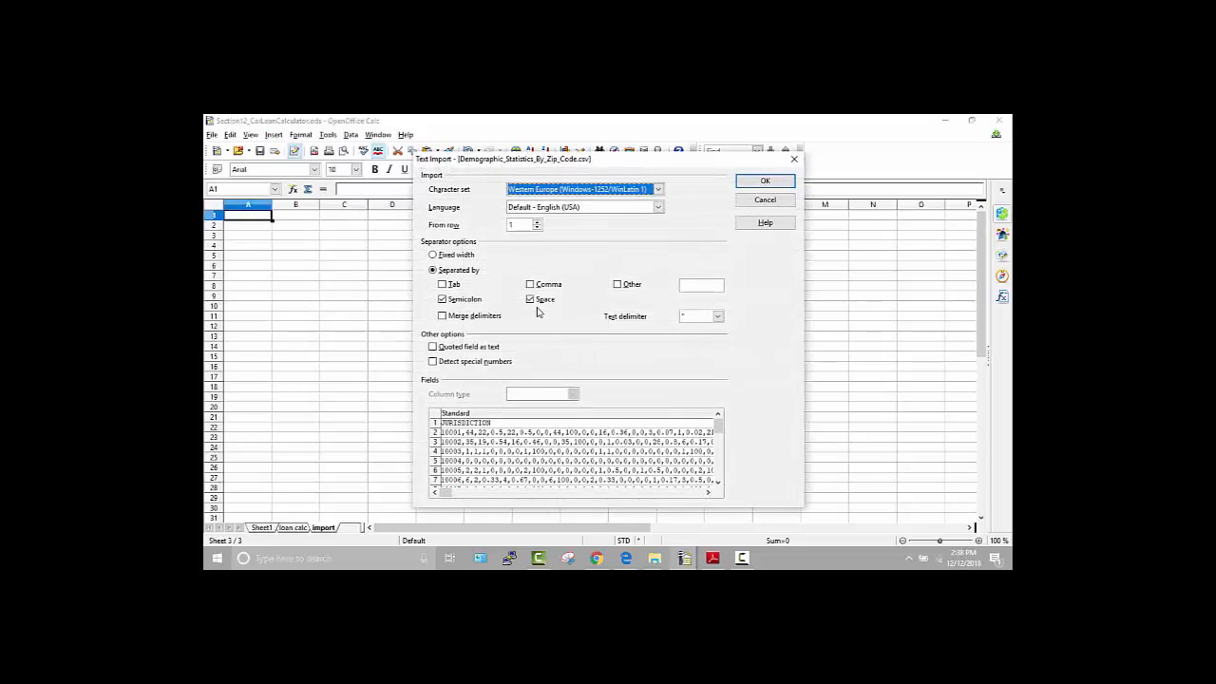
# Import the text with comma as the only separator, turning off the semicolon and space separators
pyautogui.click(445, 301)
pyautogui.click(531, 300)
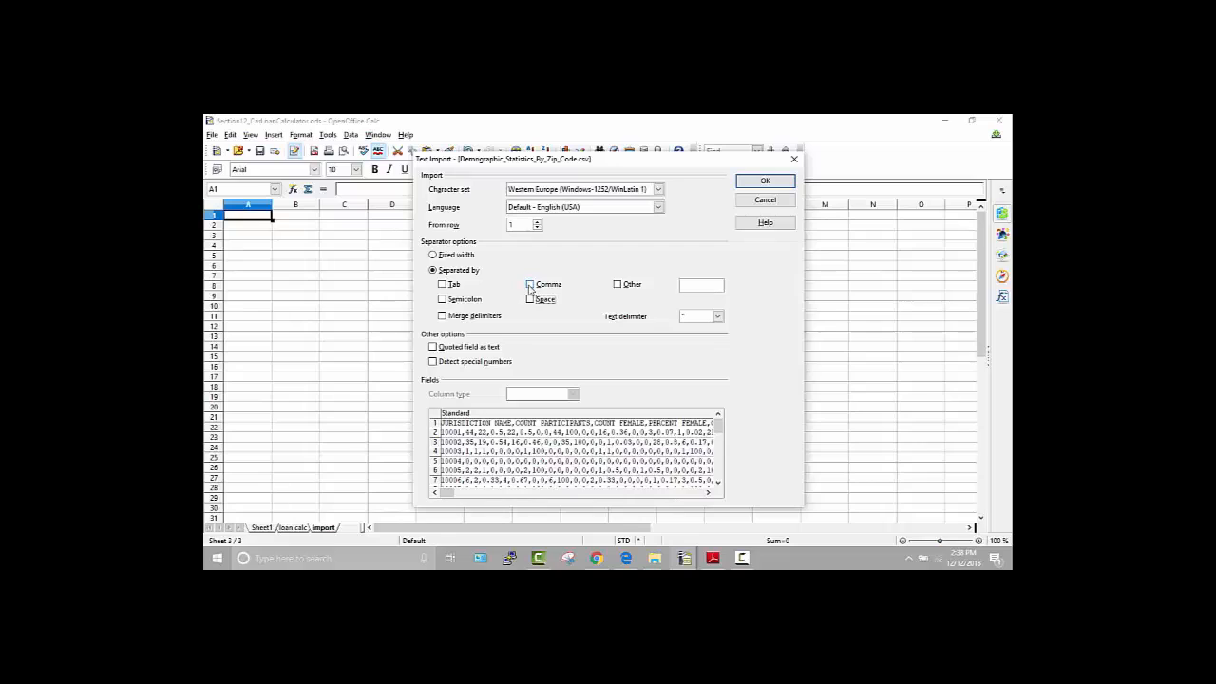
pyautogui.click(530, 285)
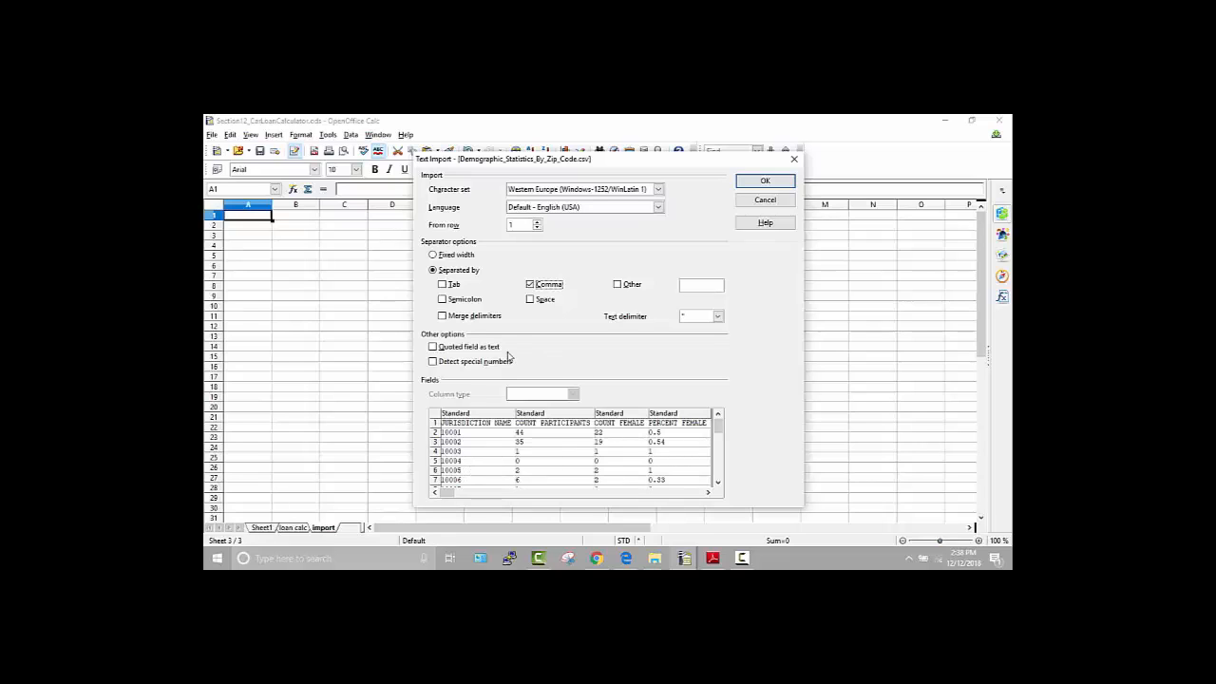
pyautogui.click(765, 183)
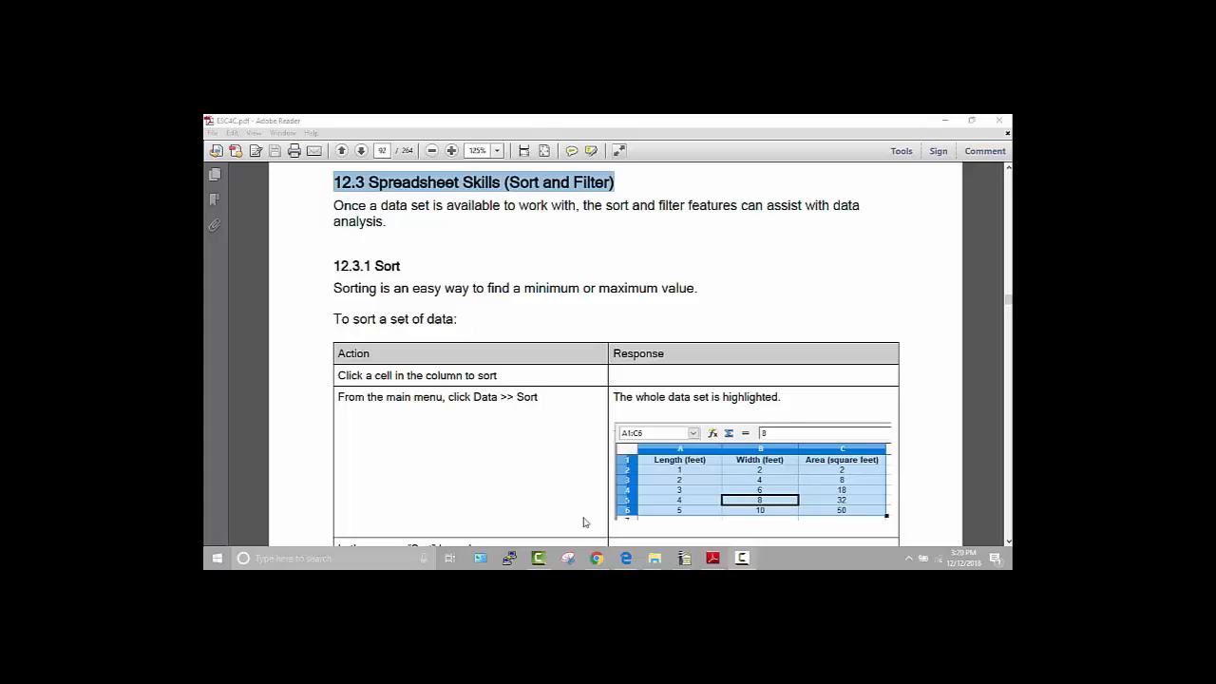
# Switch to Chrome, expand the topic list of the Data.gov CSV catalog and view the datasets under the Opportunity topic
pyautogui.click(596, 558)
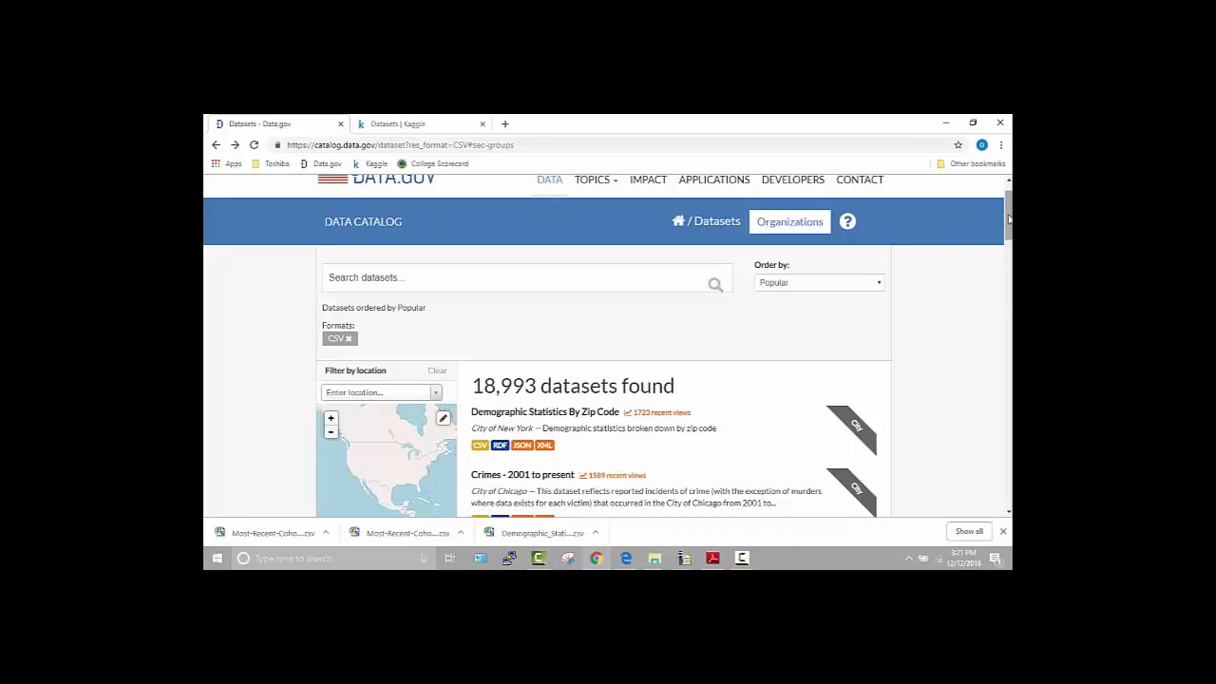
pyautogui.moveTo(1009, 219); pyautogui.dragTo(1010, 258)
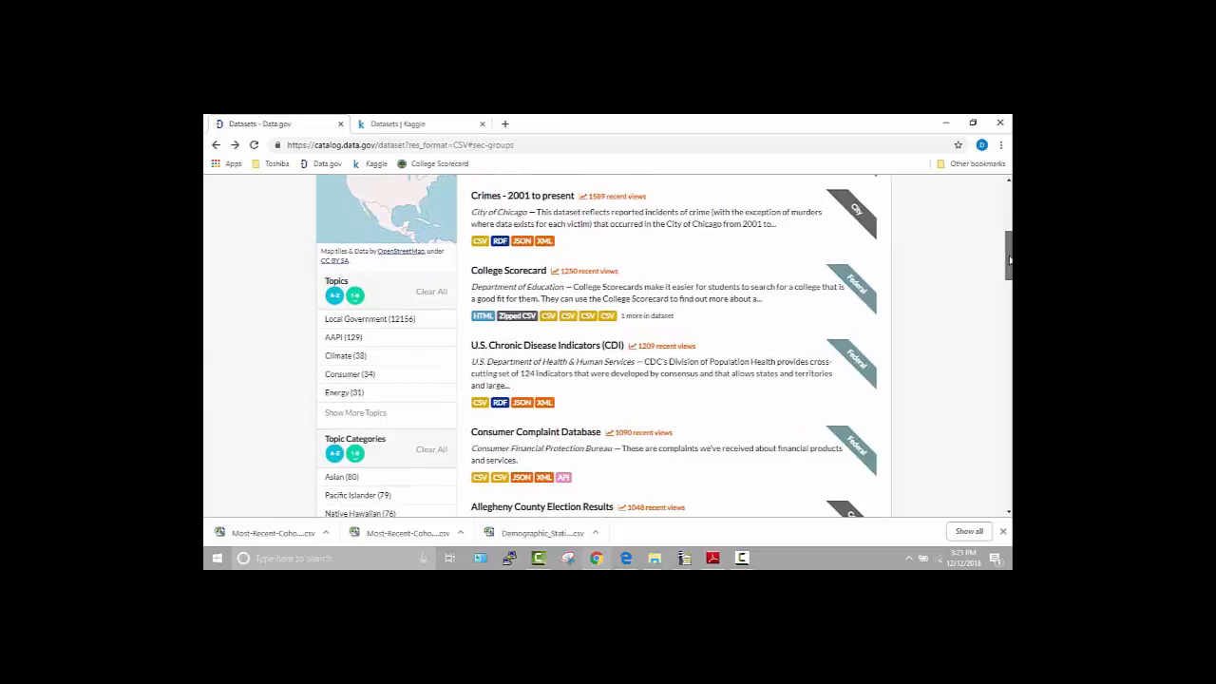
pyautogui.click(378, 418)
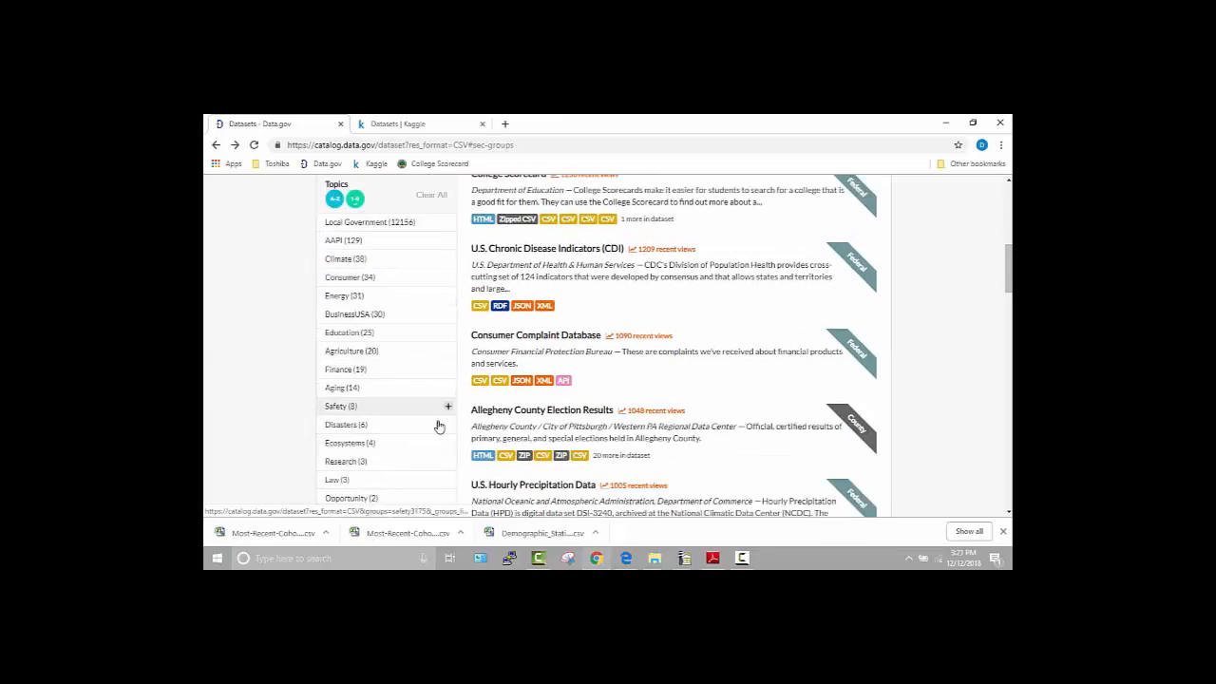
pyautogui.click(348, 500)
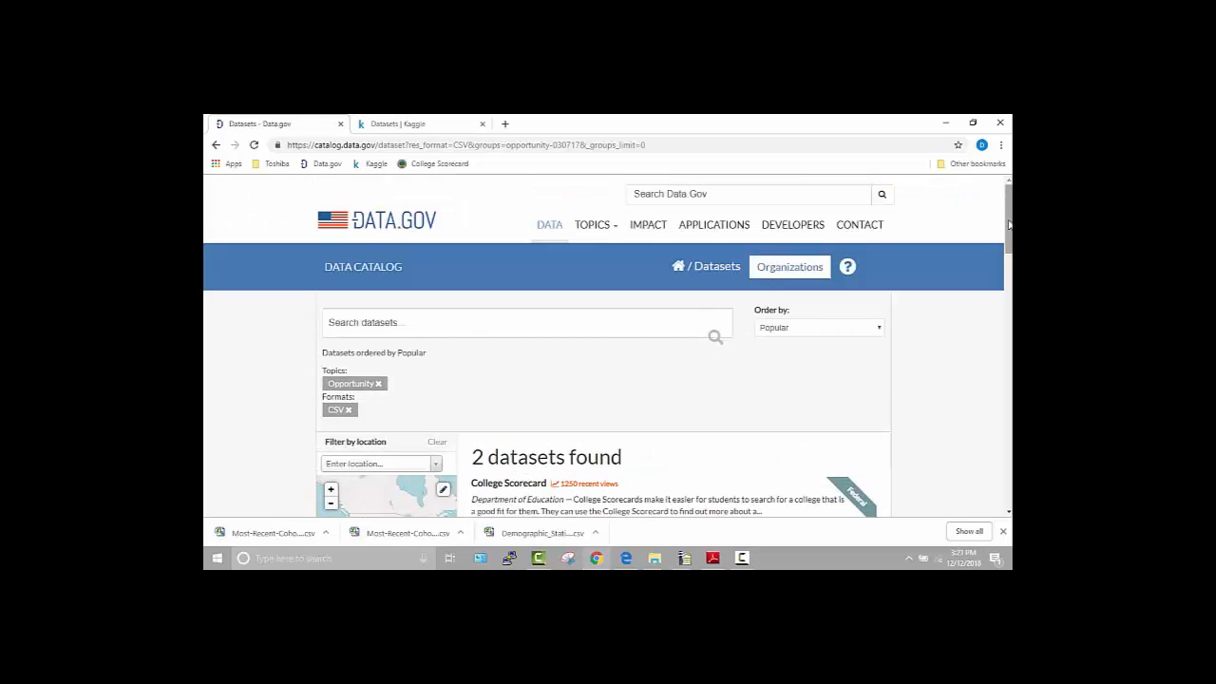
pyautogui.moveTo(1009, 226); pyautogui.dragTo(1009, 255)
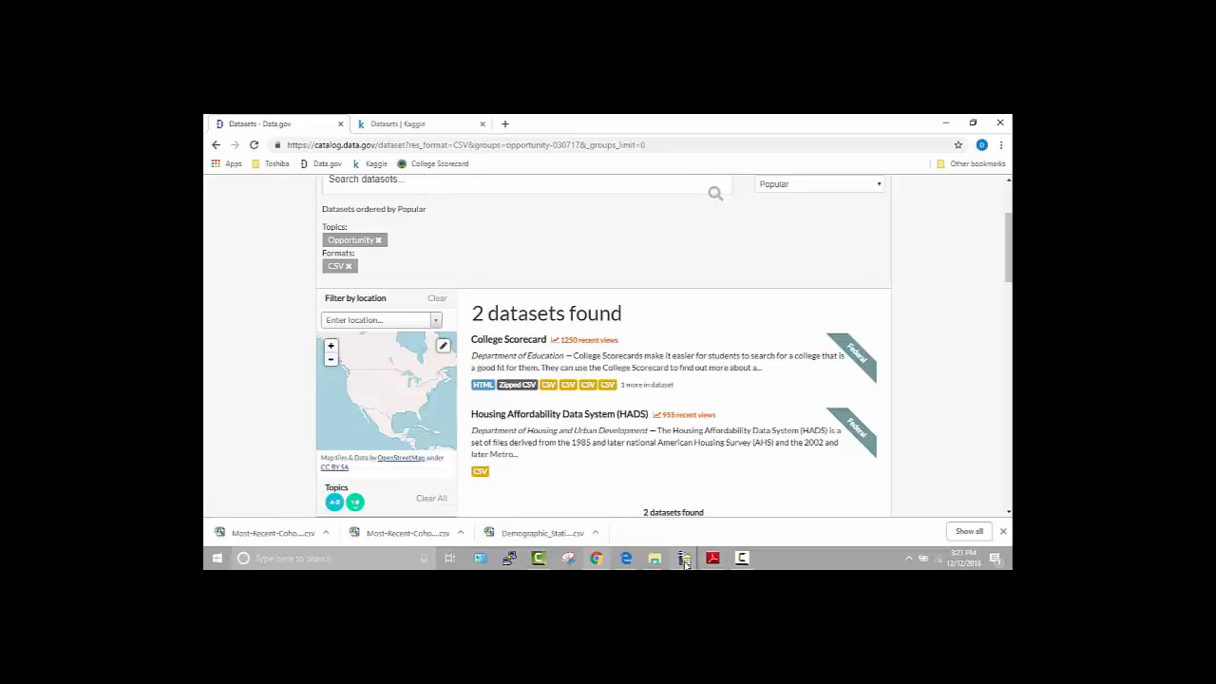
# Switch to Most-Recent-Cohorts-Scorecard-Elements (1).csv in OpenOffice Calc and look over its columns
pyautogui.moveTo(684, 561)
pyautogui.click(969, 518)
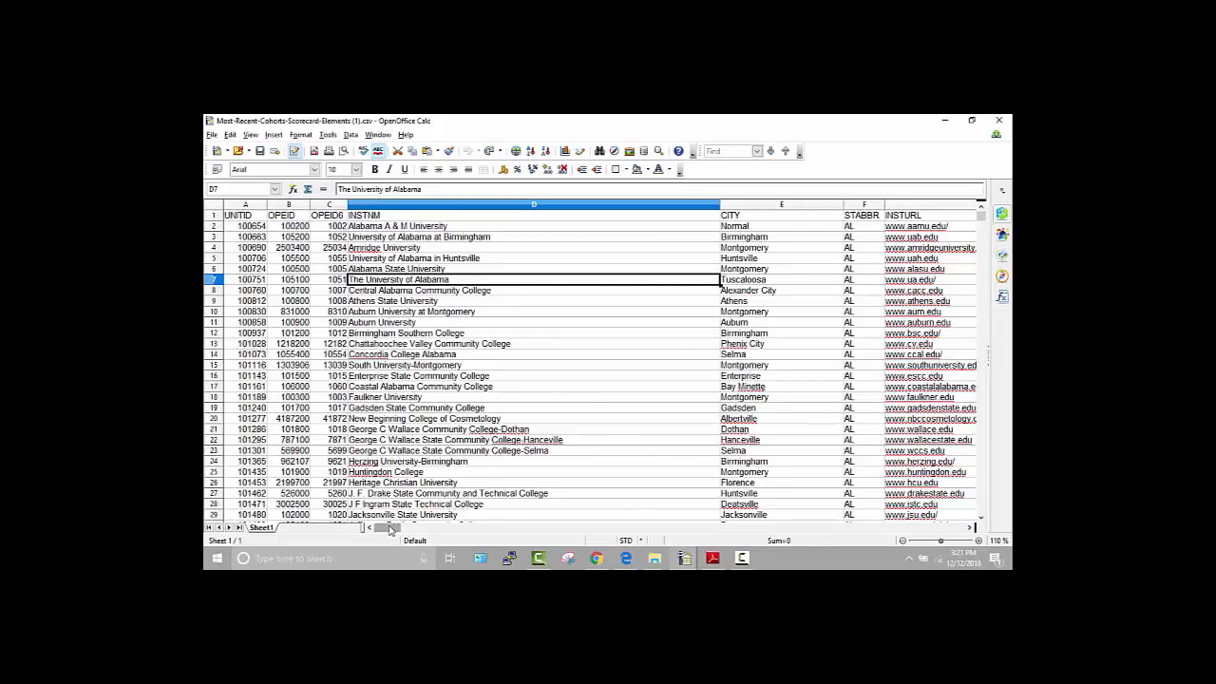
pyautogui.moveTo(397, 530); pyautogui.dragTo(380, 463)
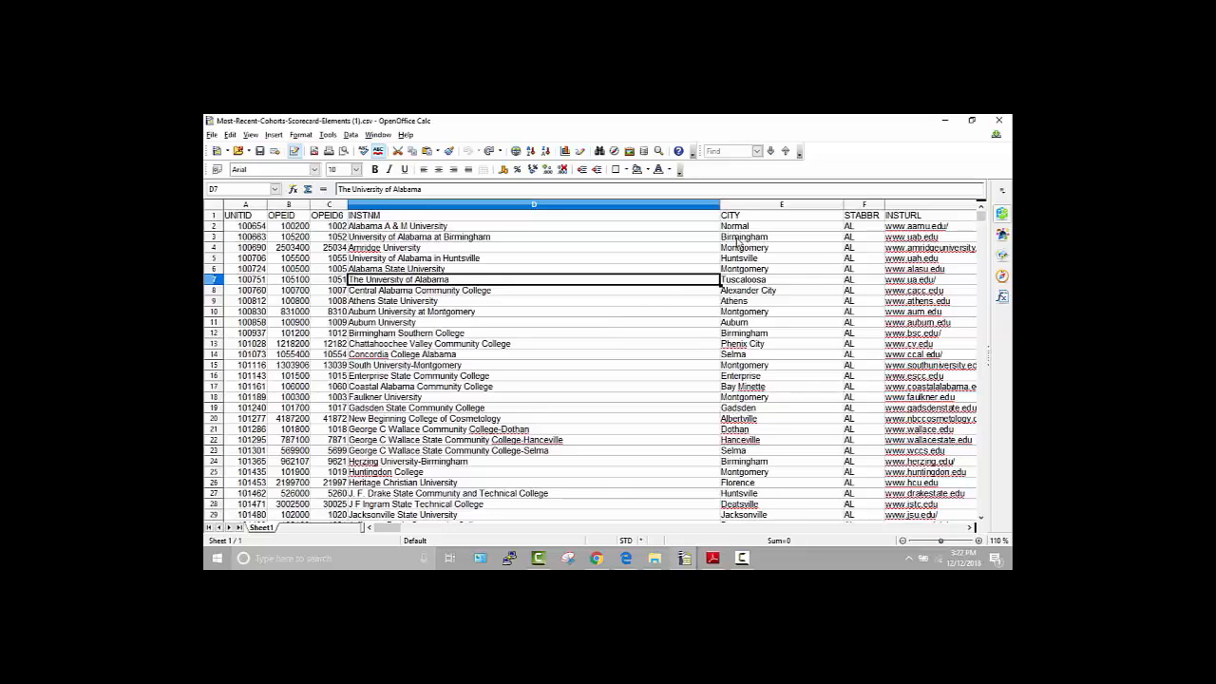
# Turn on AutoFilter for the college scorecard data, starting from the first state entry in F2
pyautogui.click(863, 228)
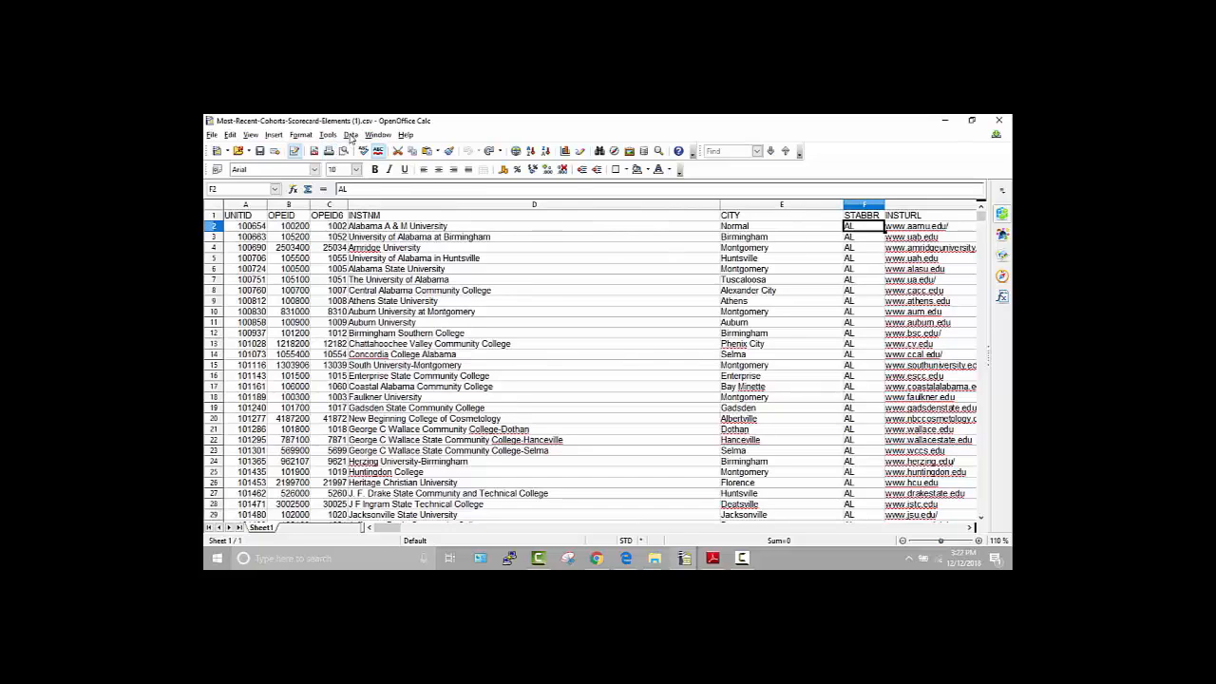
pyautogui.click(356, 139)
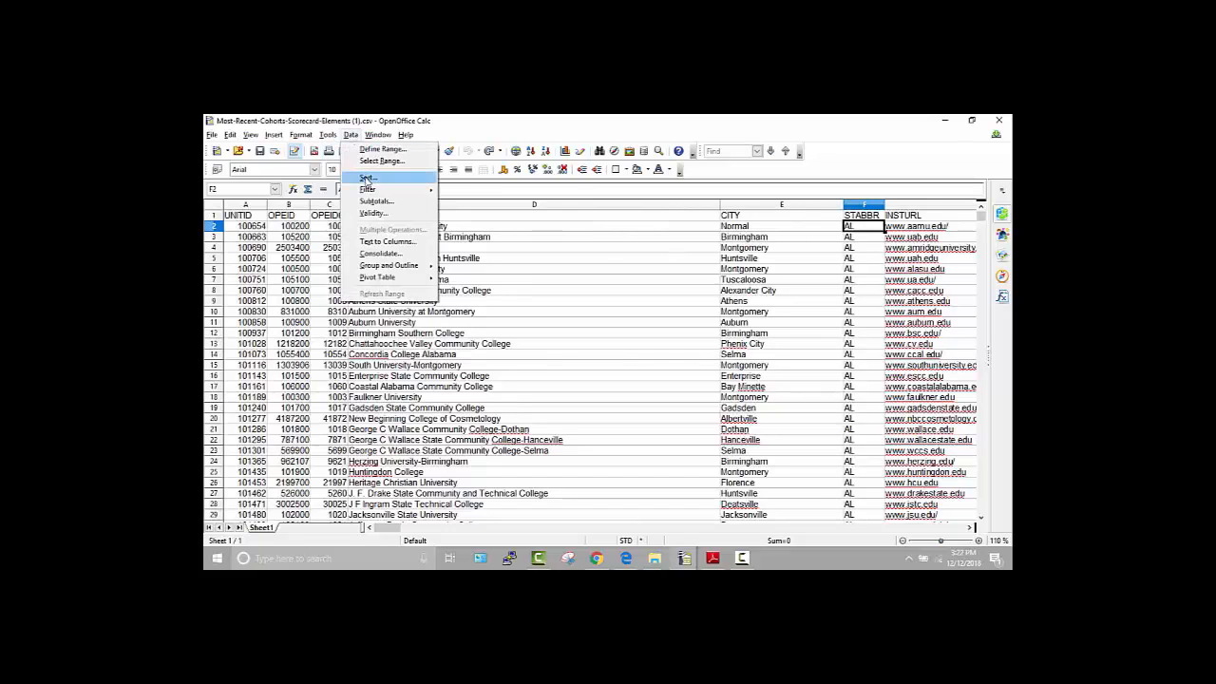
pyautogui.moveTo(369, 189)
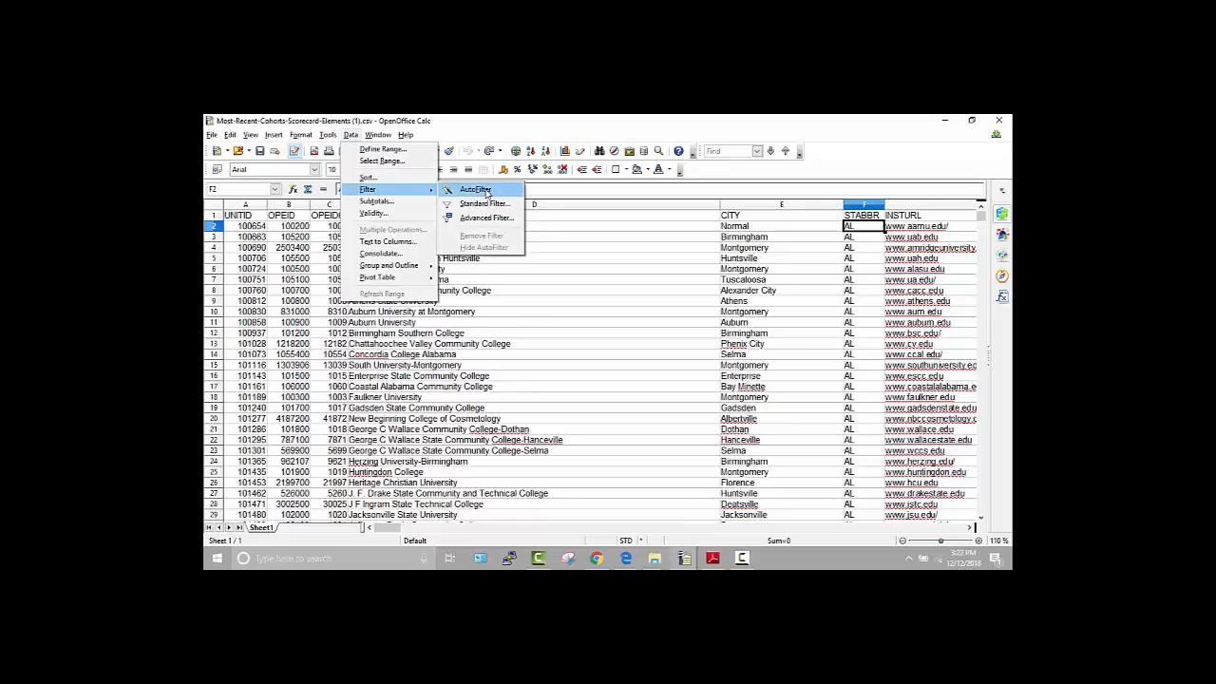
pyautogui.click(487, 193)
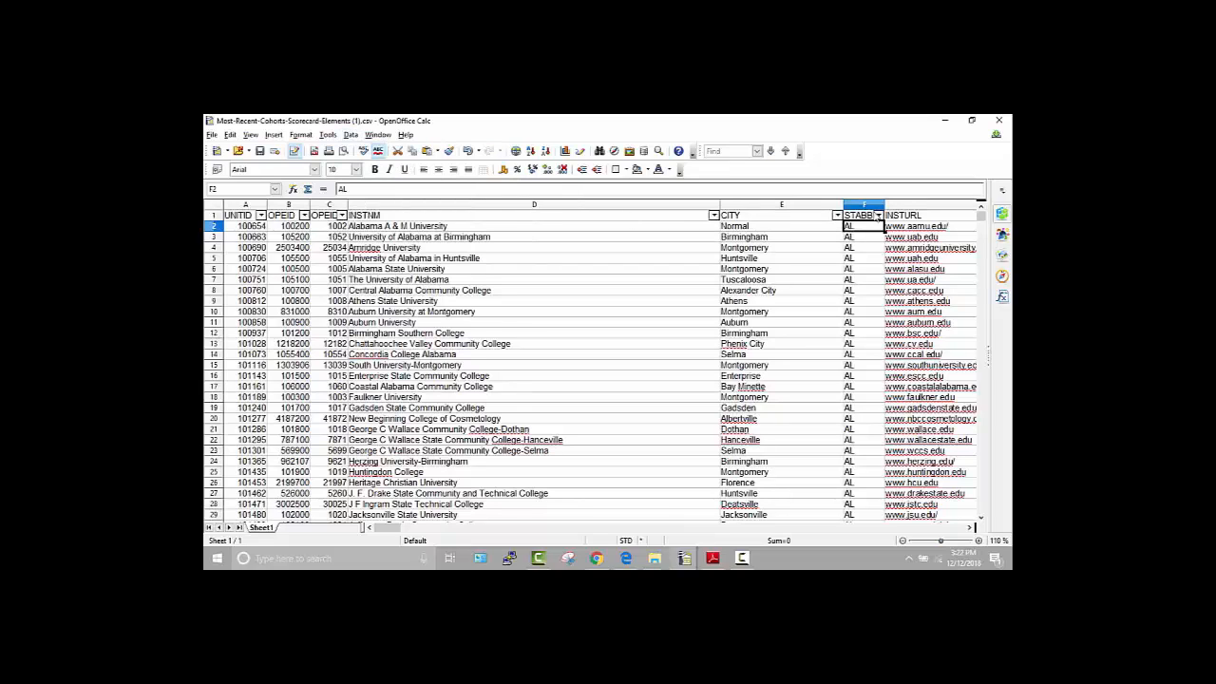
# Filter the STABBR column to show only WA
pyautogui.click(879, 216)
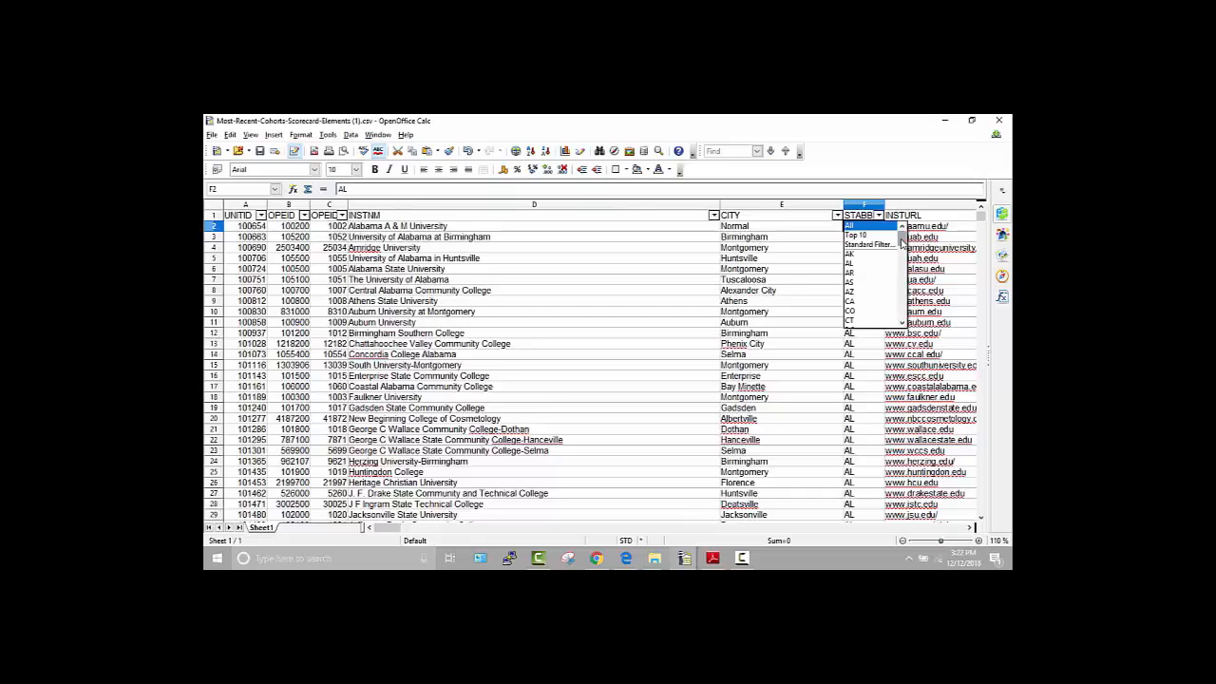
pyautogui.scroll(-5, 905, 285)
pyautogui.scroll(-5, 905, 289)
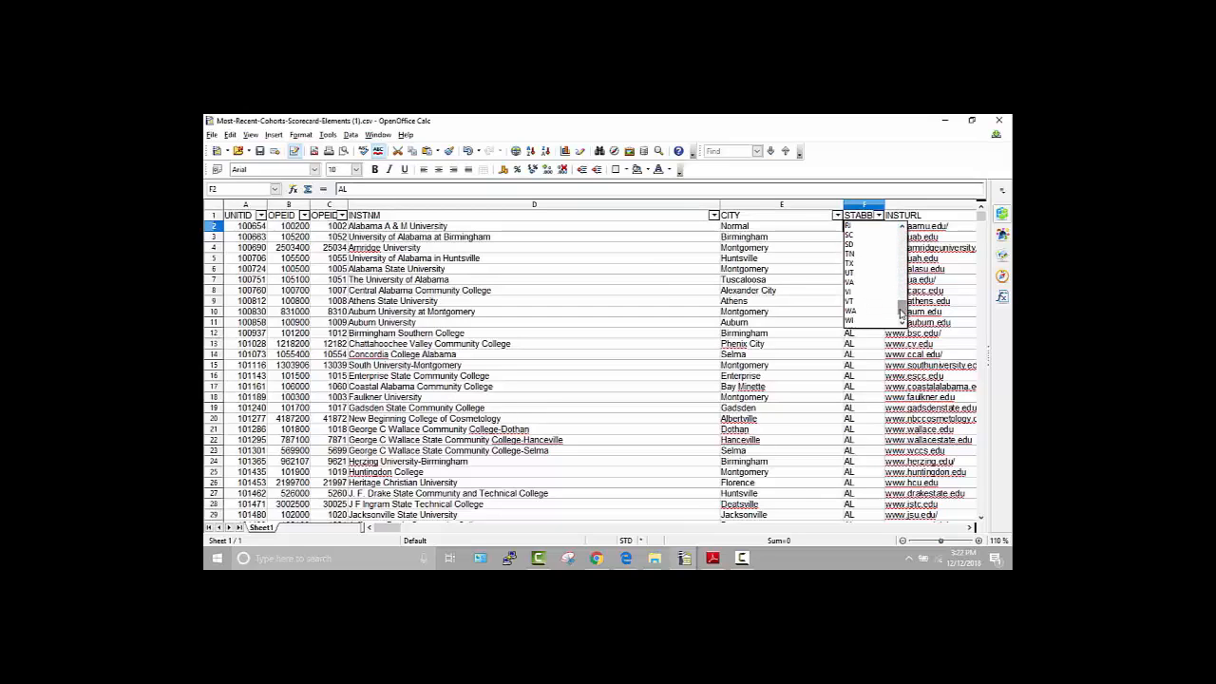
pyautogui.click(851, 312)
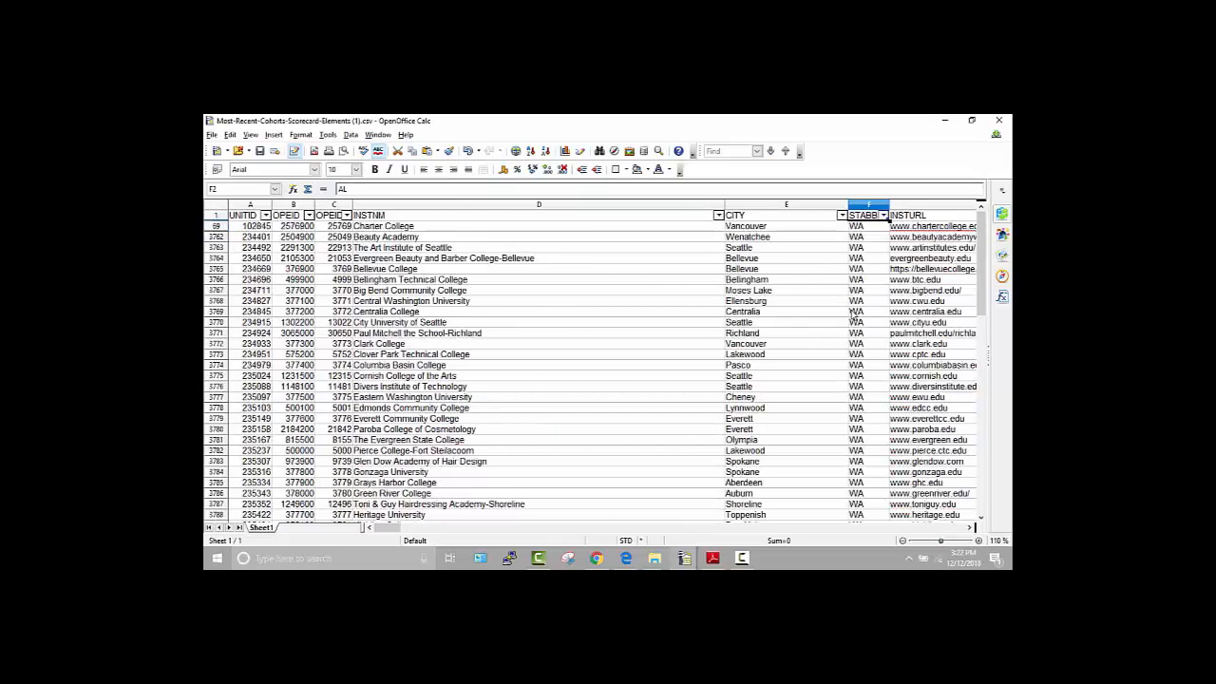
# Sort the filtered college data by CITY in ascending order and look over the sorted rows
pyautogui.click(741, 237)
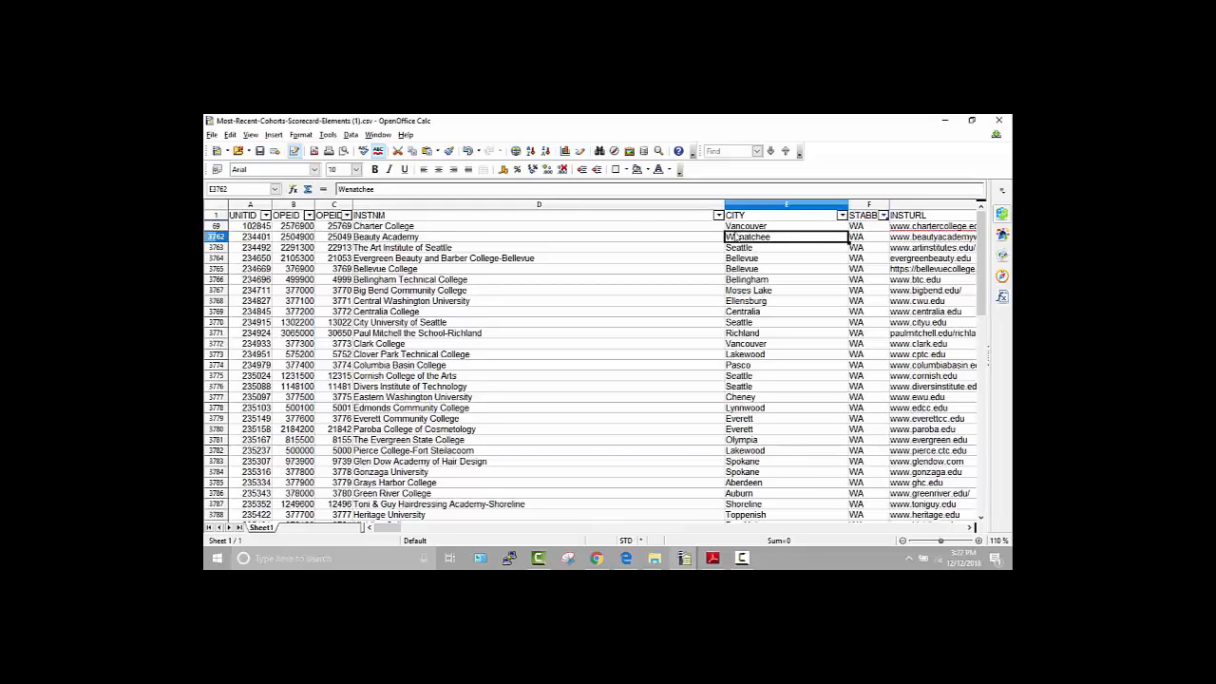
pyautogui.click(350, 135)
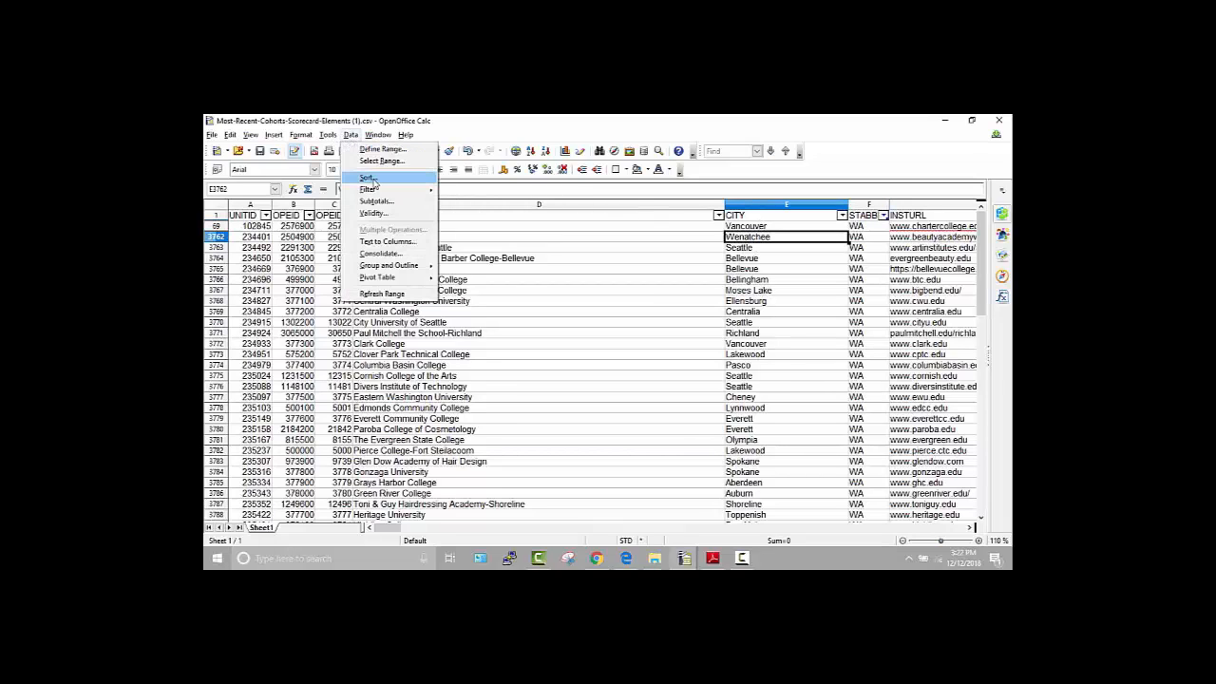
pyautogui.click(368, 179)
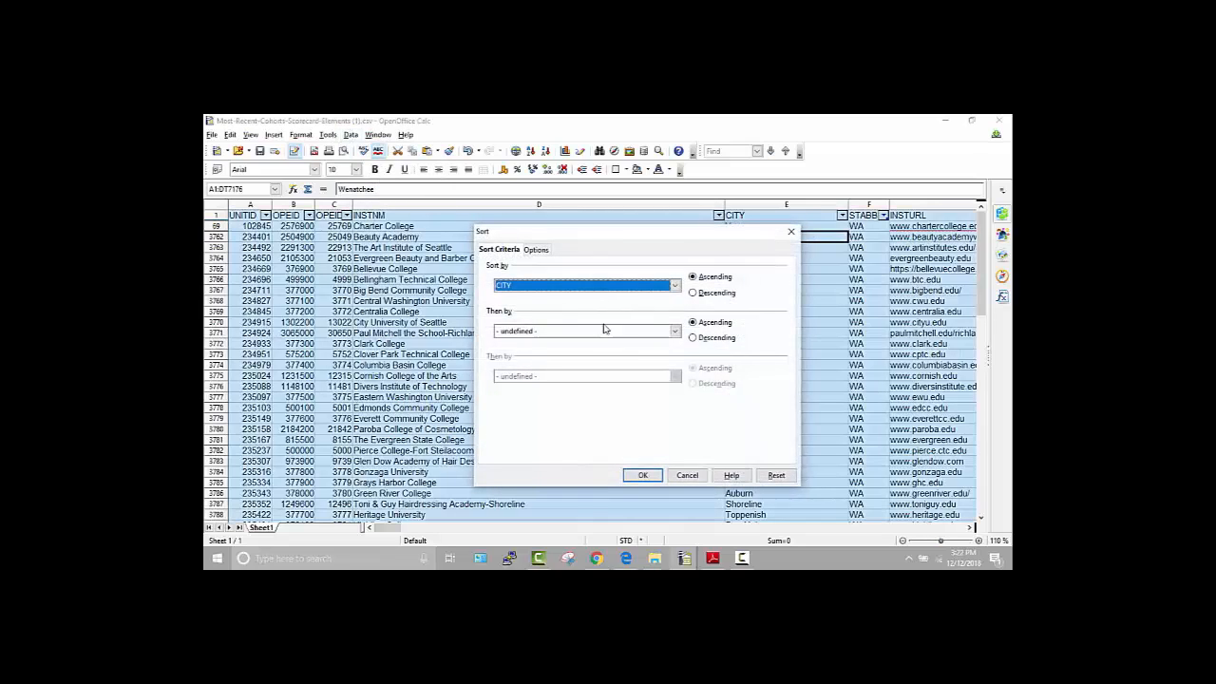
pyautogui.click(642, 474)
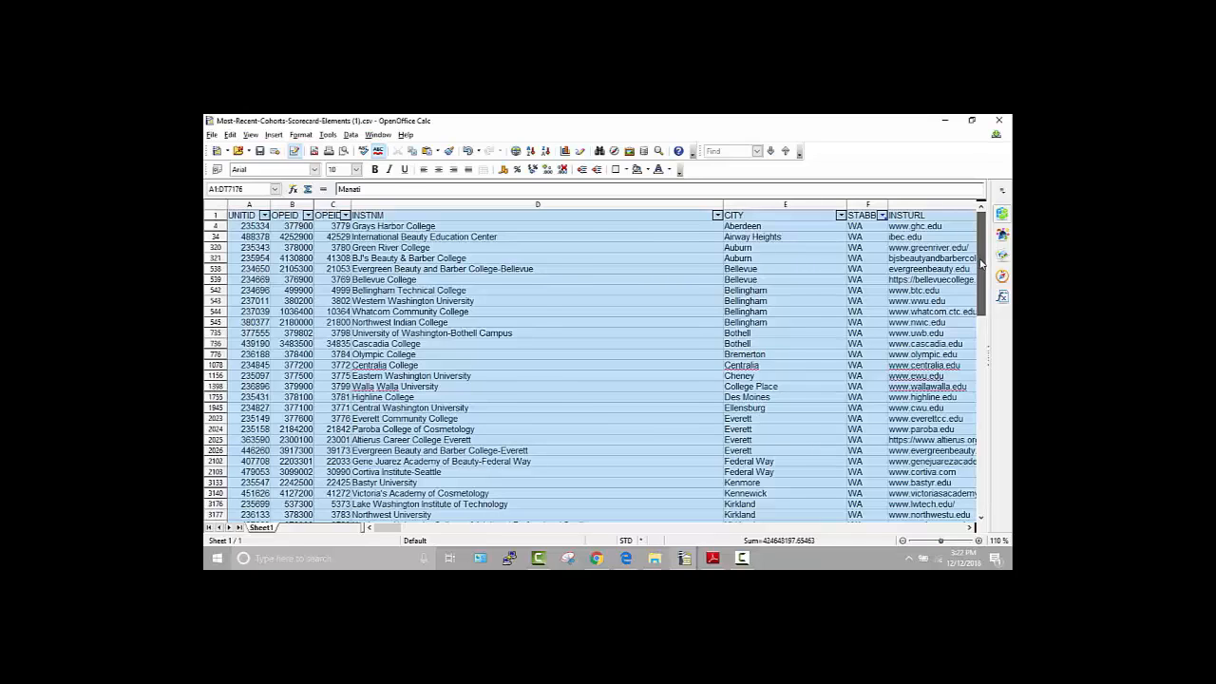
pyautogui.scroll(-1, 982, 269)
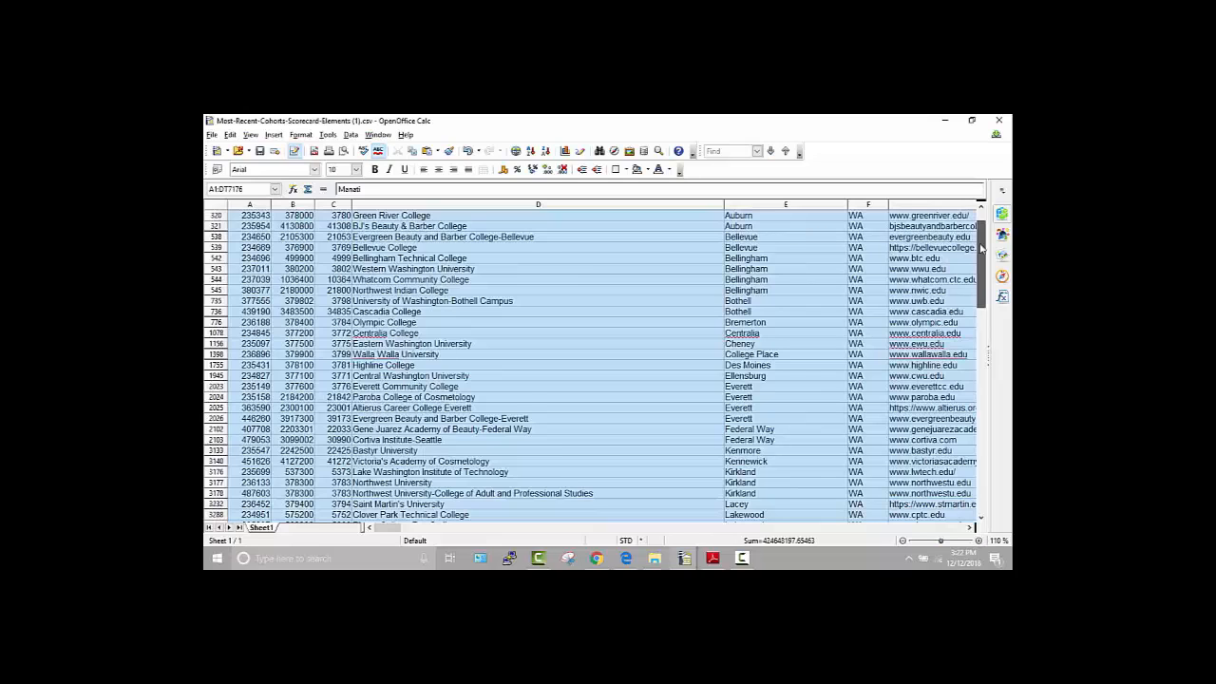
pyautogui.scroll(1, 983, 255)
# Filter the CITY column to show only Seattle
pyautogui.click(781, 258)
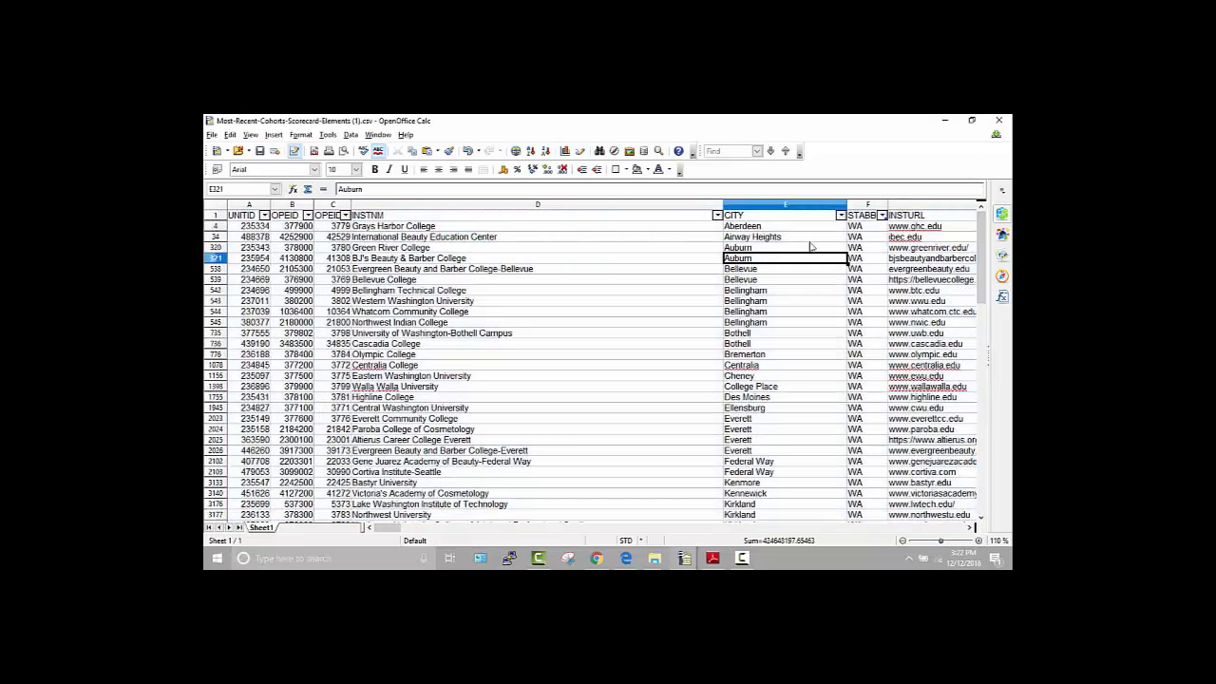
pyautogui.click(840, 216)
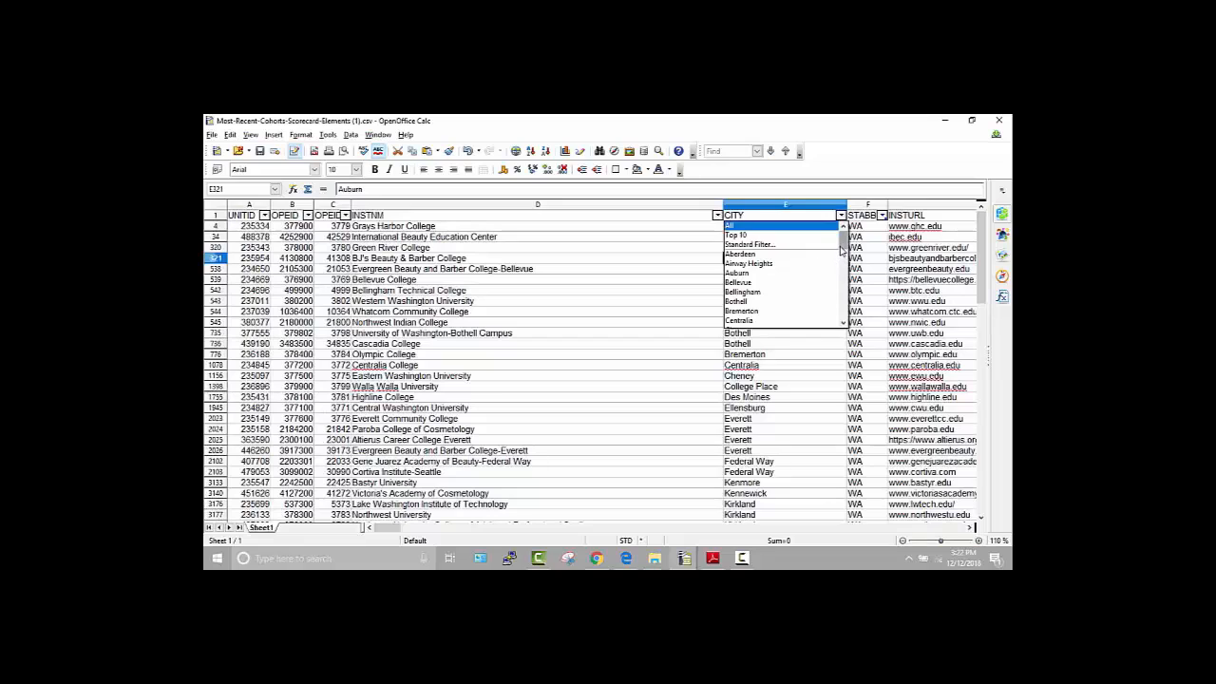
pyautogui.moveTo(844, 238); pyautogui.dragTo(849, 302)
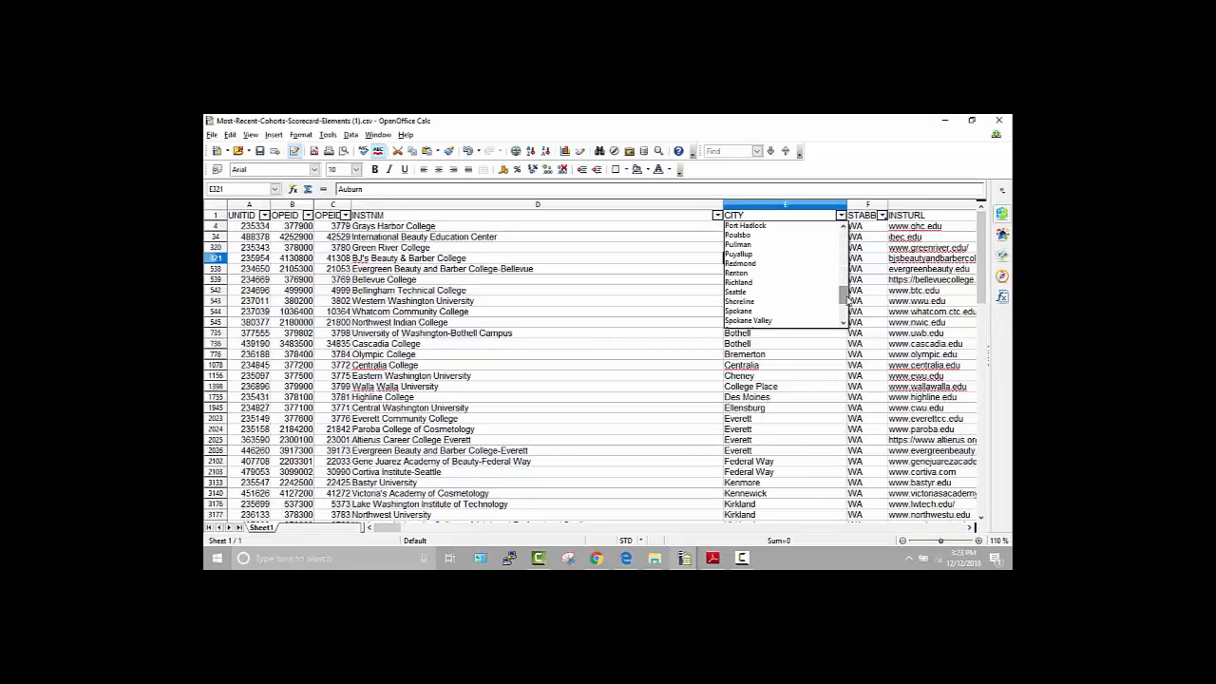
pyautogui.click(739, 292)
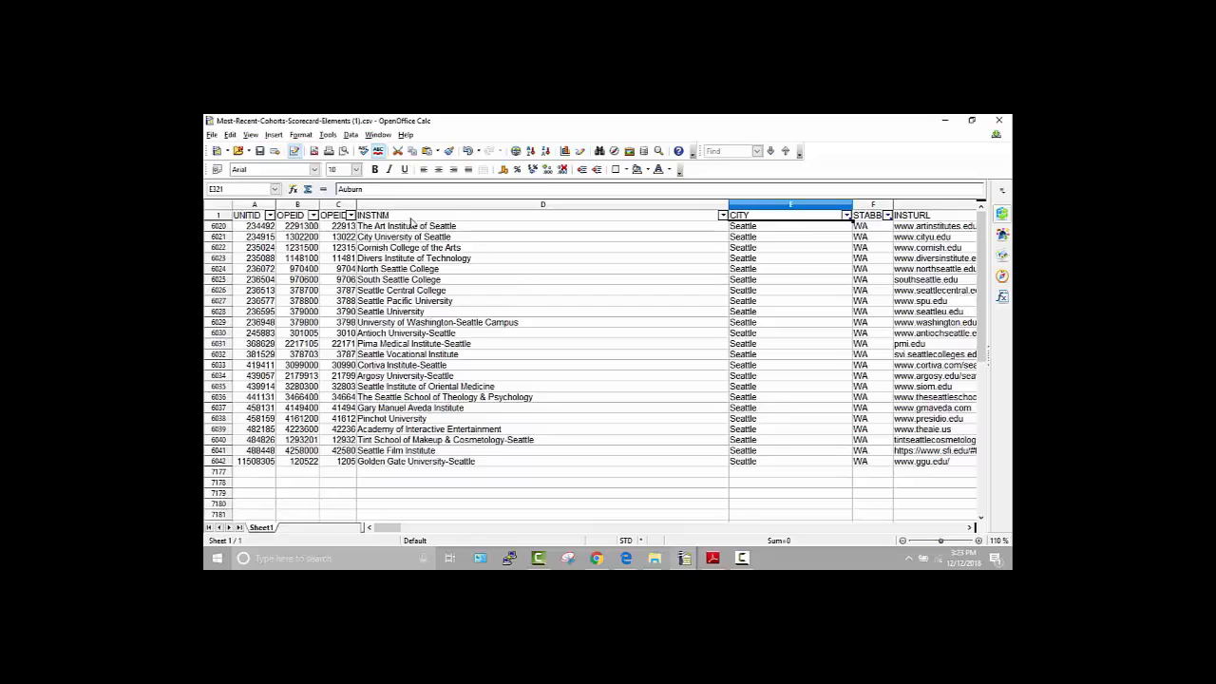
# Sort the Seattle college data by INSTNM in ascending order
pyautogui.hotkey('ctrl', '*')
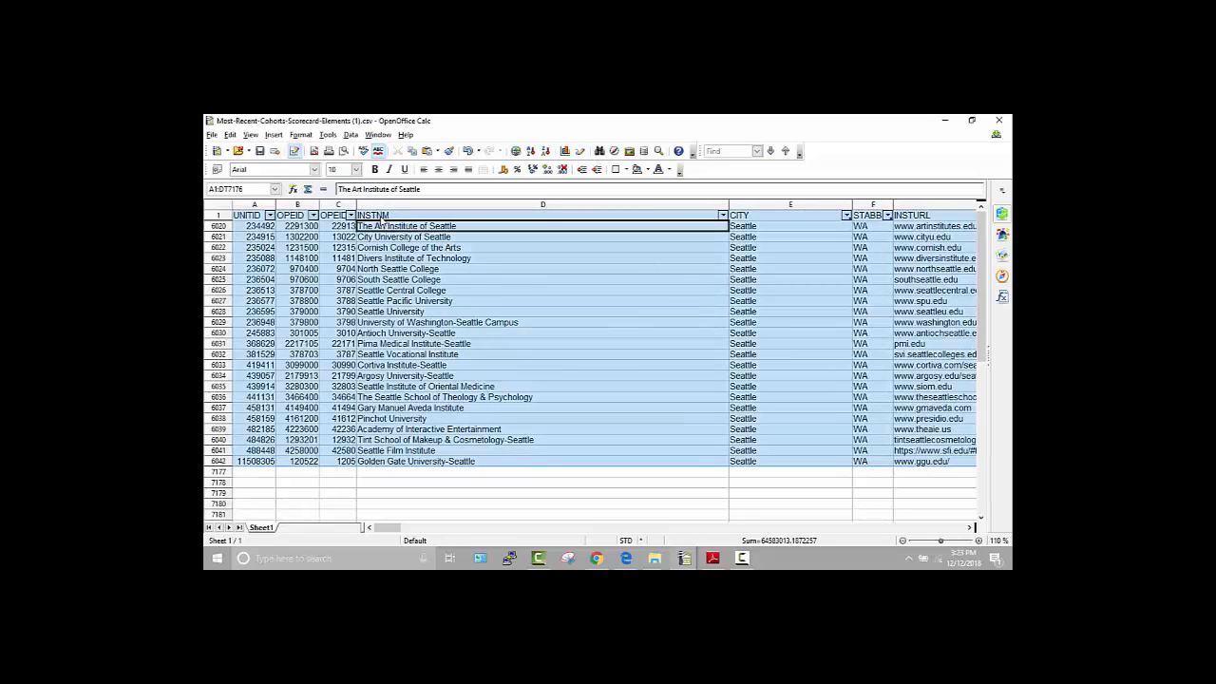
pyautogui.click(400, 228)
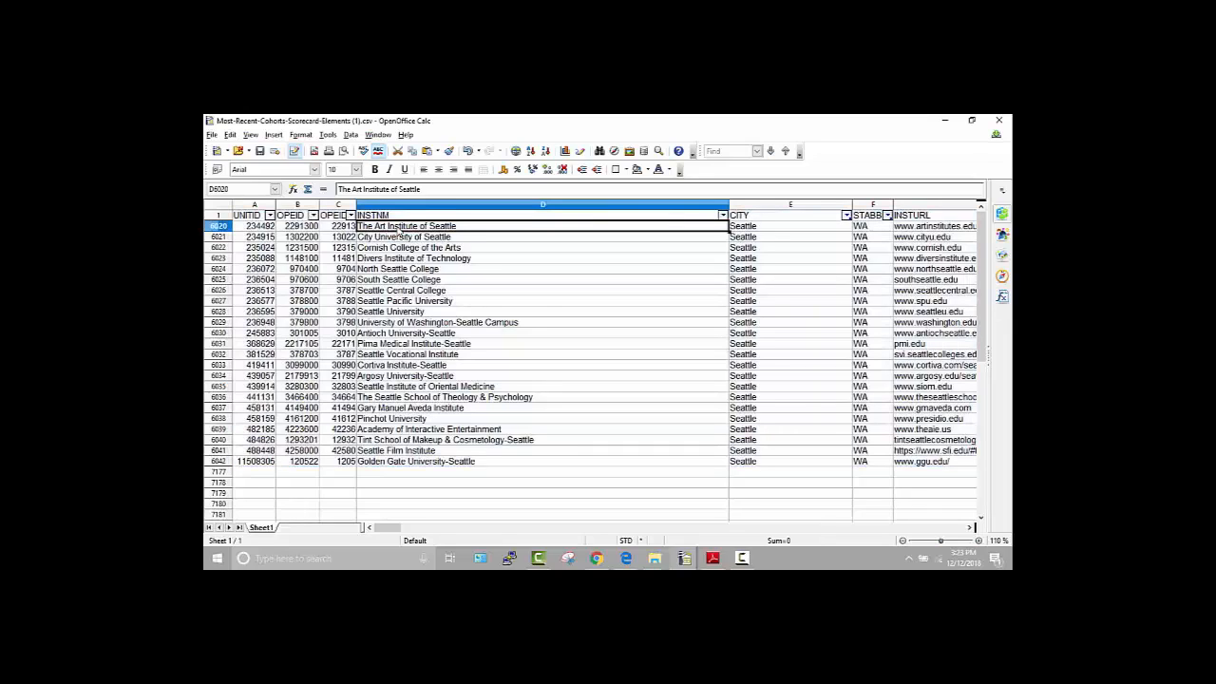
pyautogui.click(349, 134)
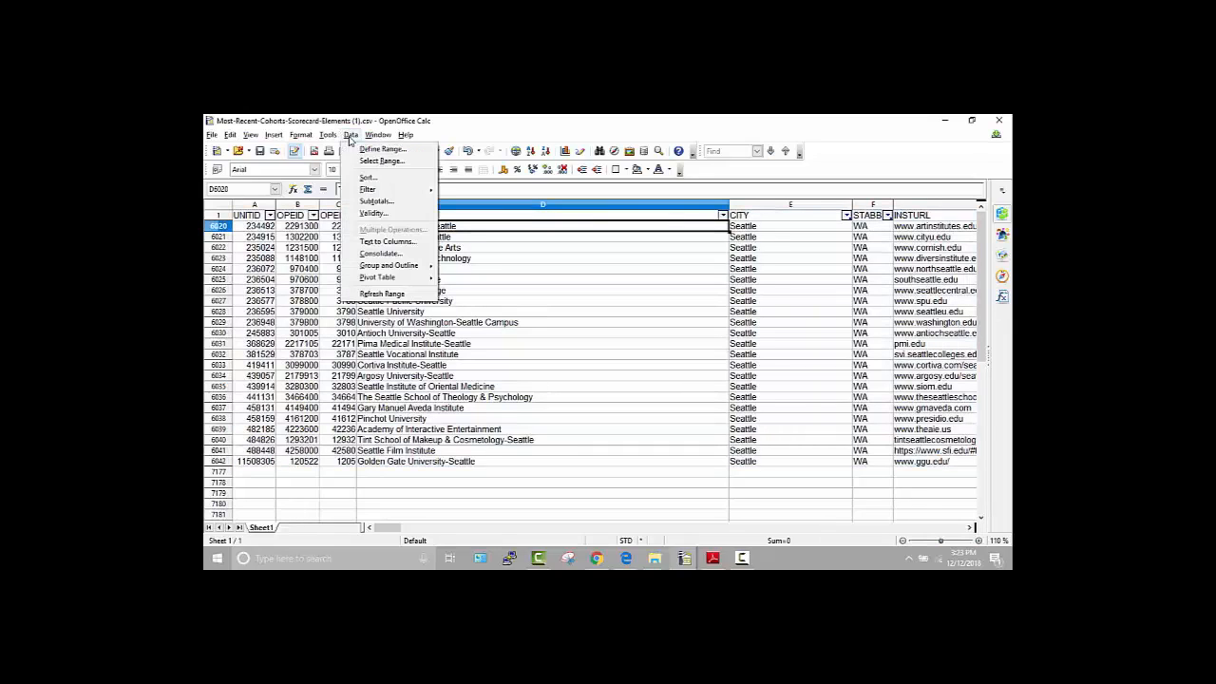
pyautogui.click(365, 177)
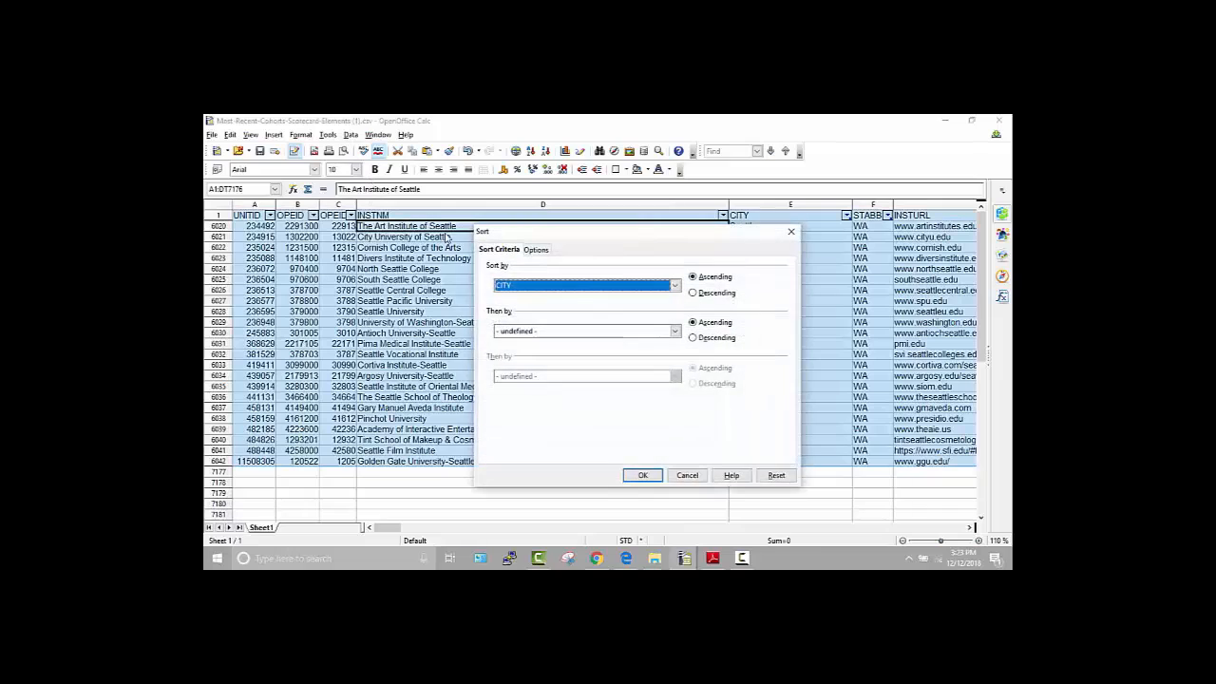
pyautogui.click(674, 287)
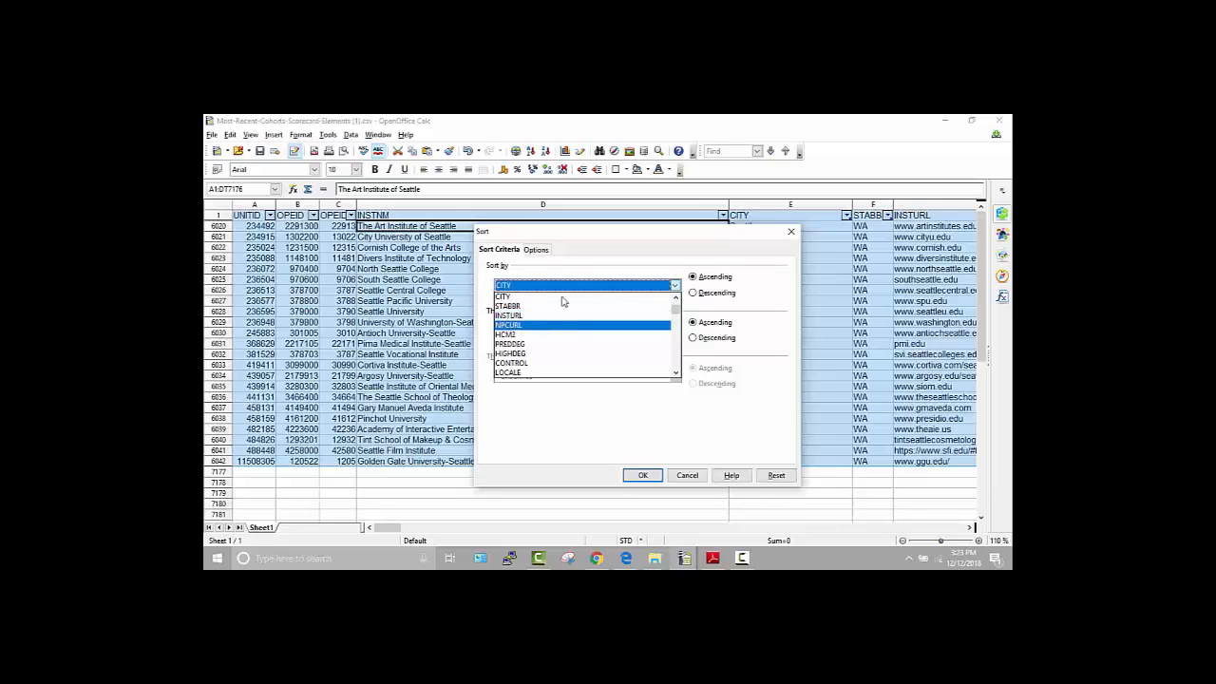
pyautogui.click(677, 301)
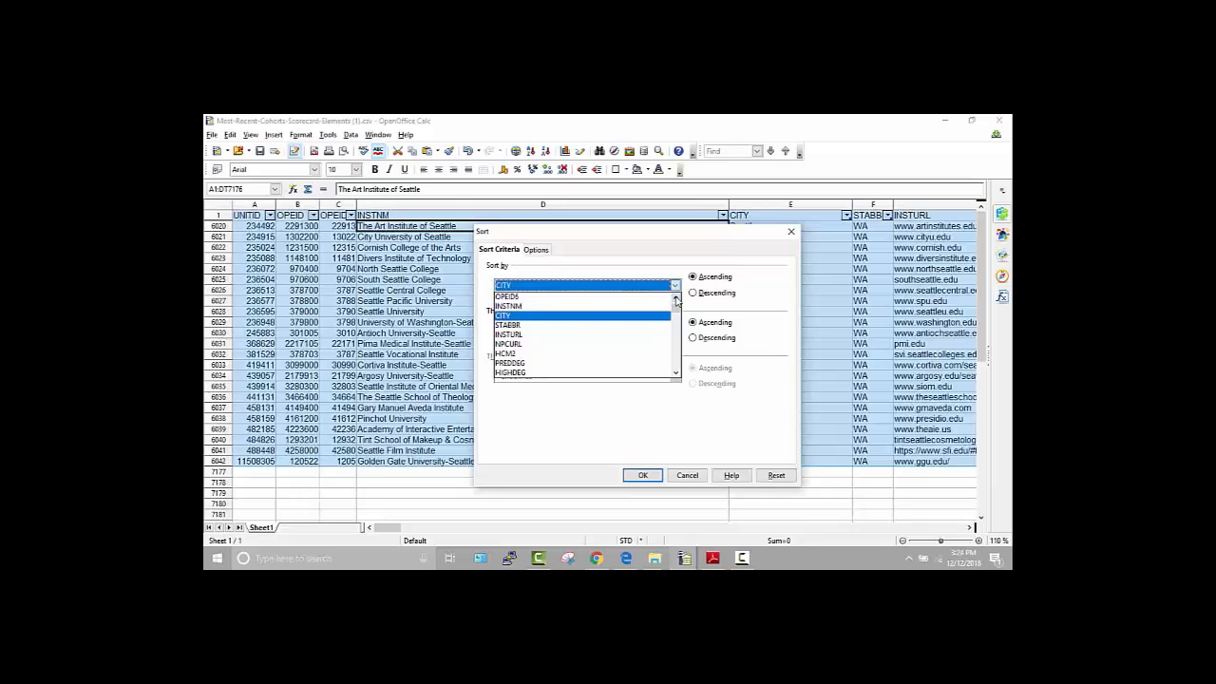
pyautogui.click(514, 315)
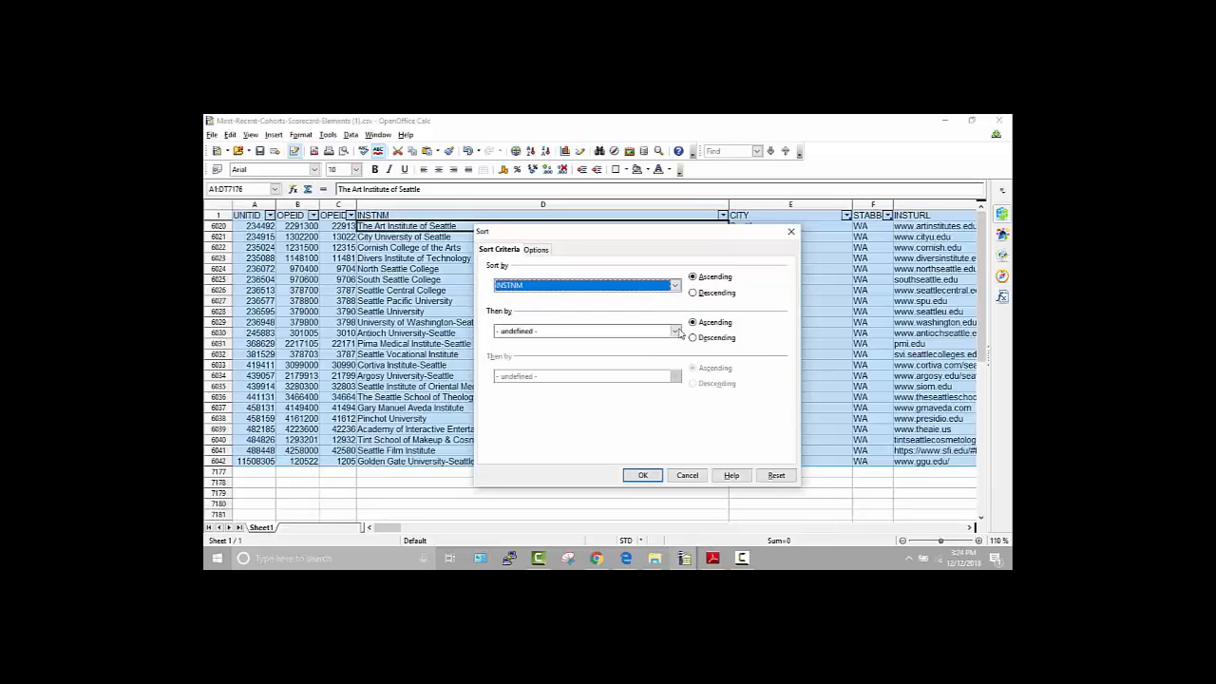
pyautogui.click(642, 475)
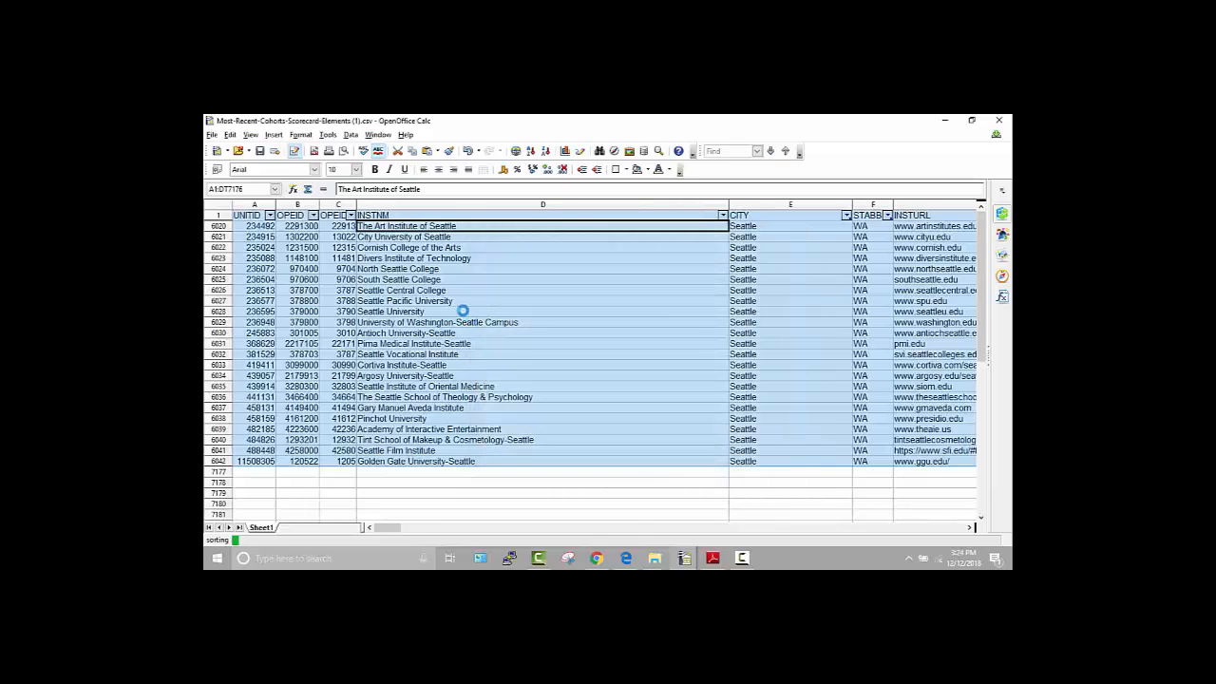